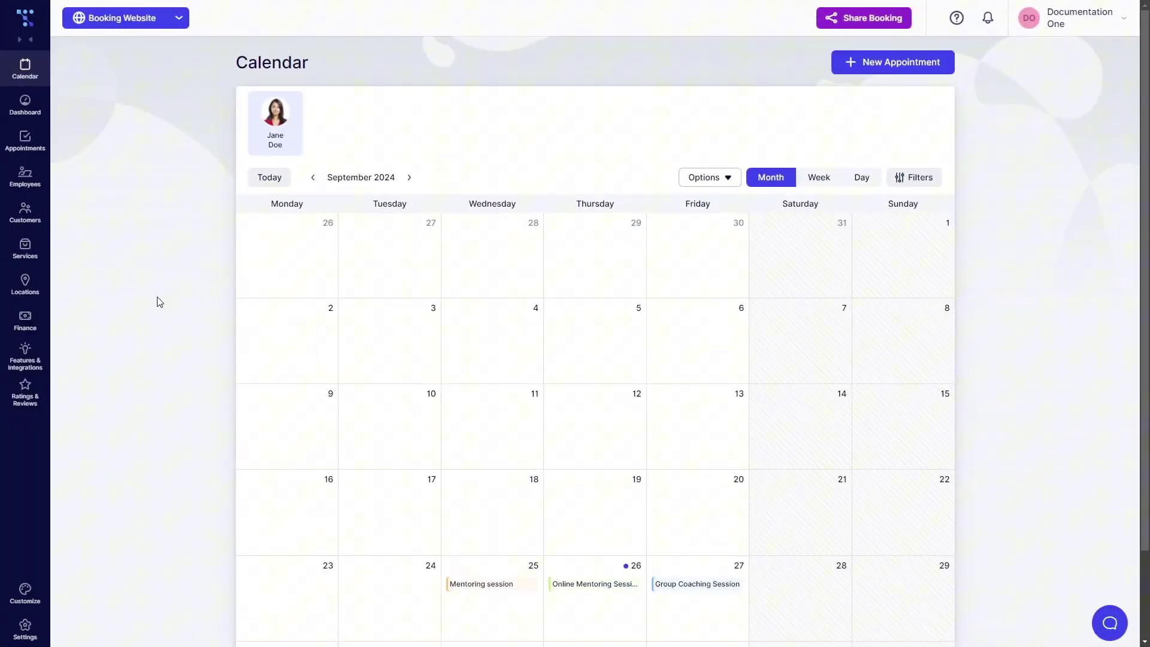
Enable the Google Calendar and Google Meet integration and open its setup page
{"action": "left_click", "coordinate": [24, 358]}
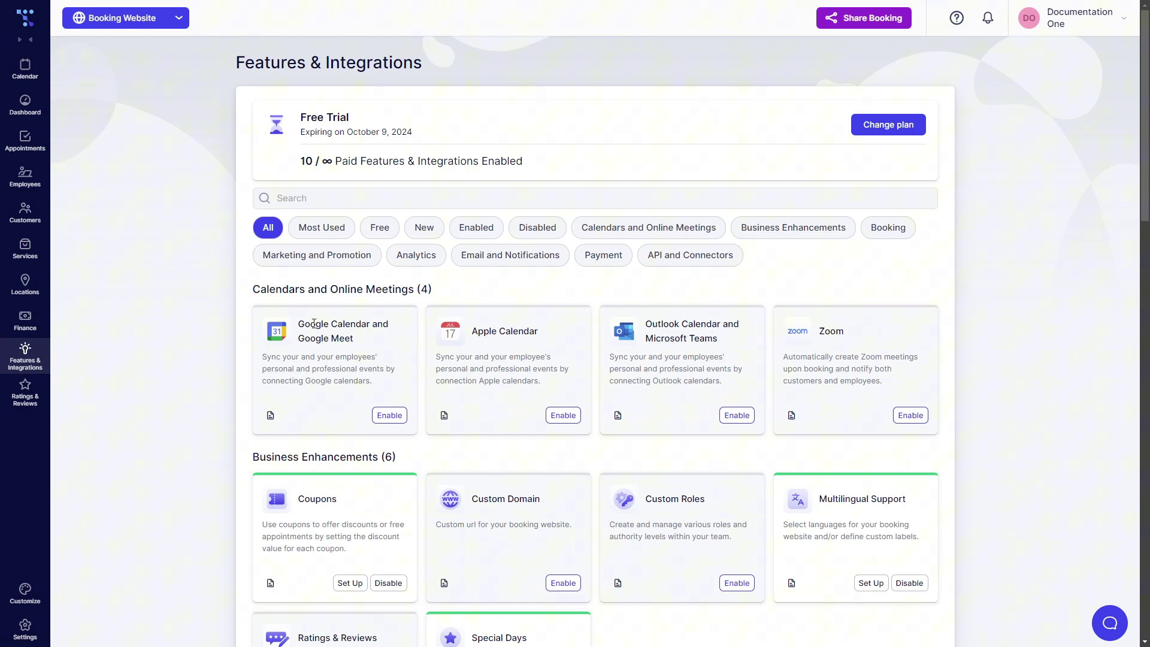
{"action": "left_click", "coordinate": [385, 417]}
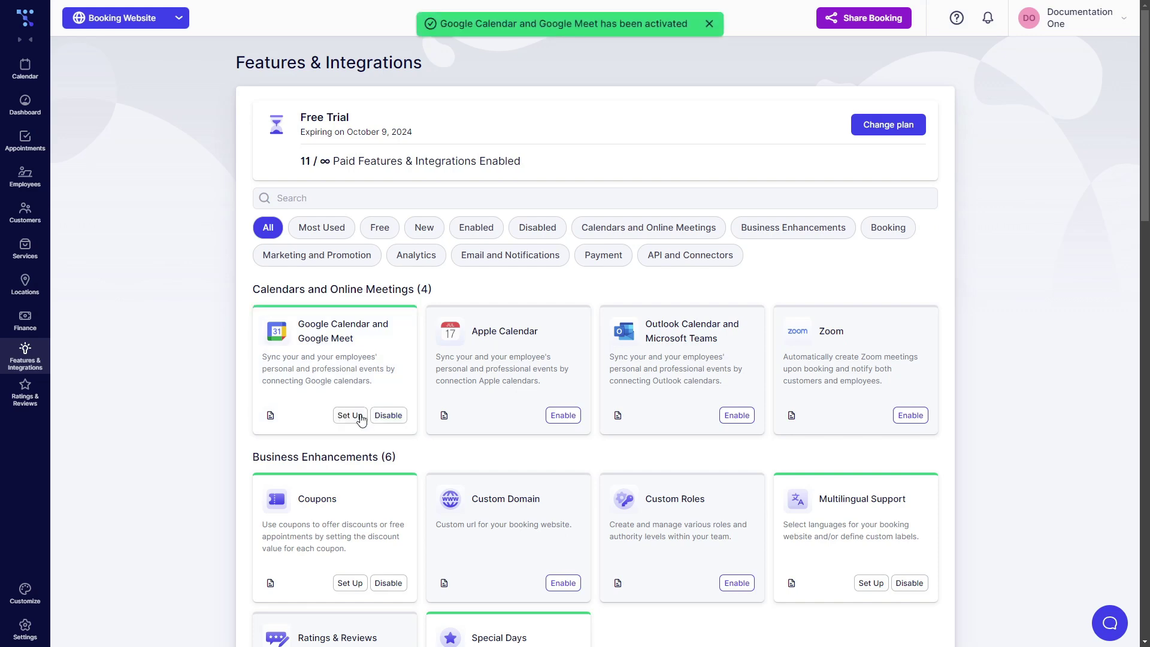
{"action": "left_click", "coordinate": [351, 416]}
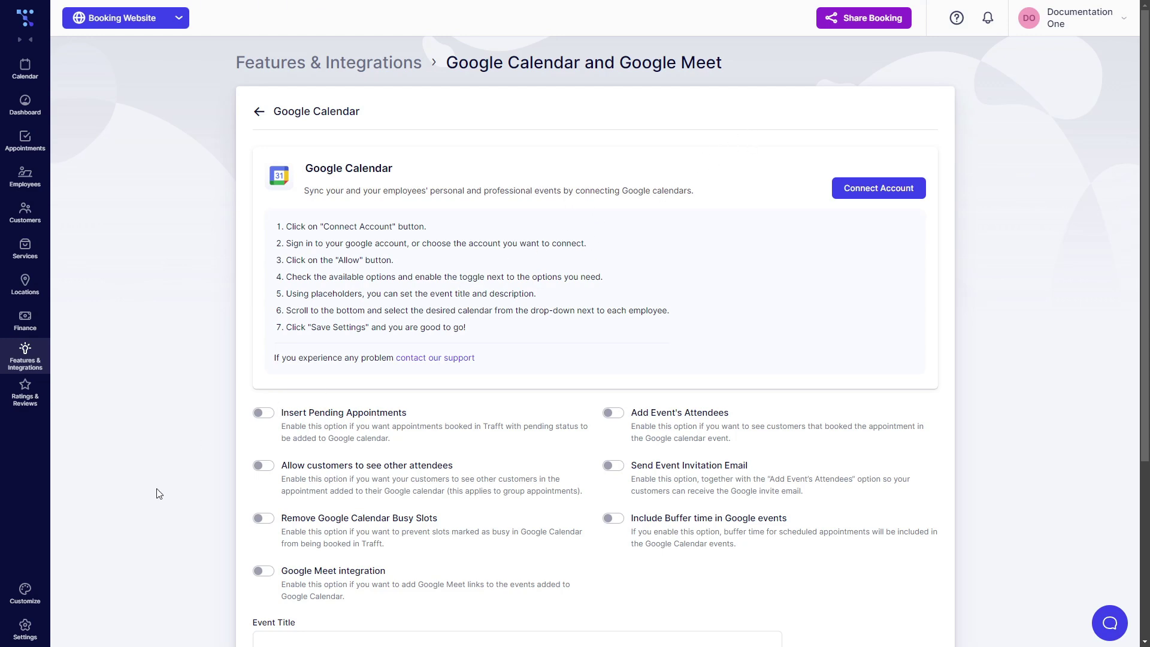
Enable login for the employee user under Users & Roles and send the auto-generated login details
{"action": "left_click", "coordinate": [38, 631]}
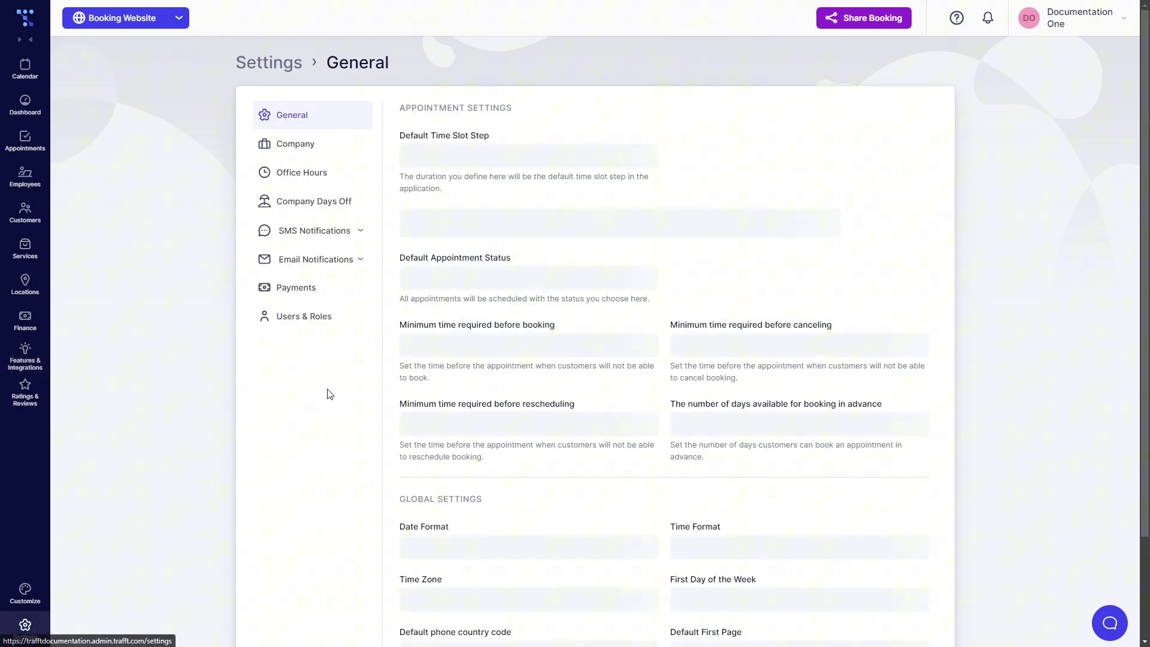
{"action": "left_click", "coordinate": [308, 320]}
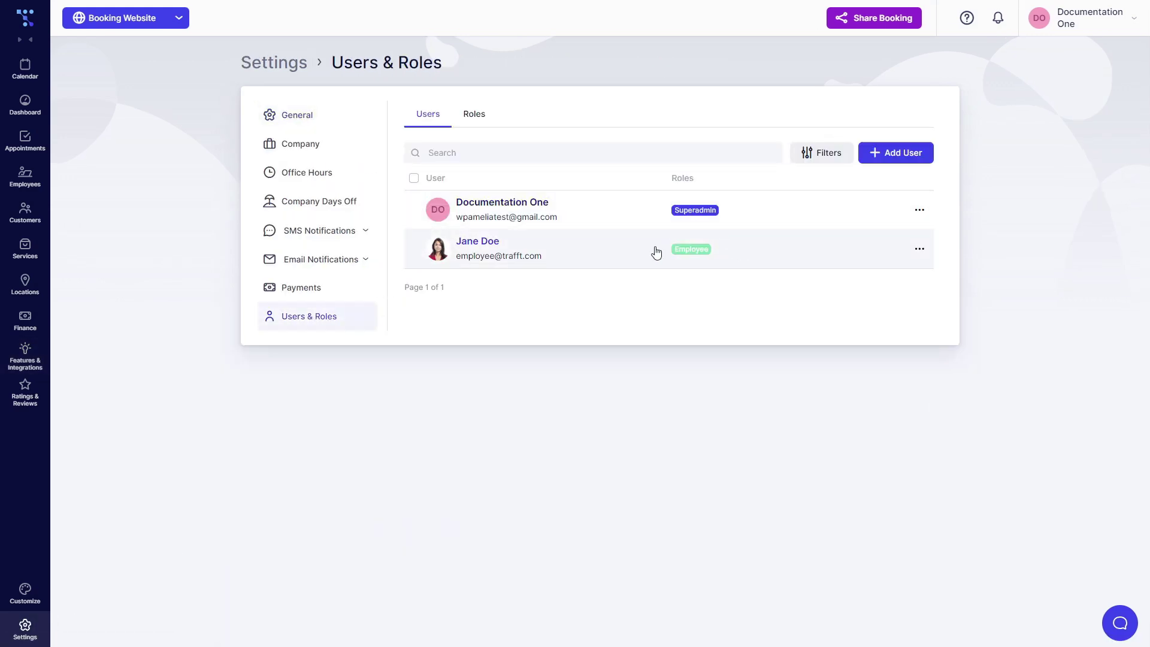
{"action": "left_click", "coordinate": [920, 251]}
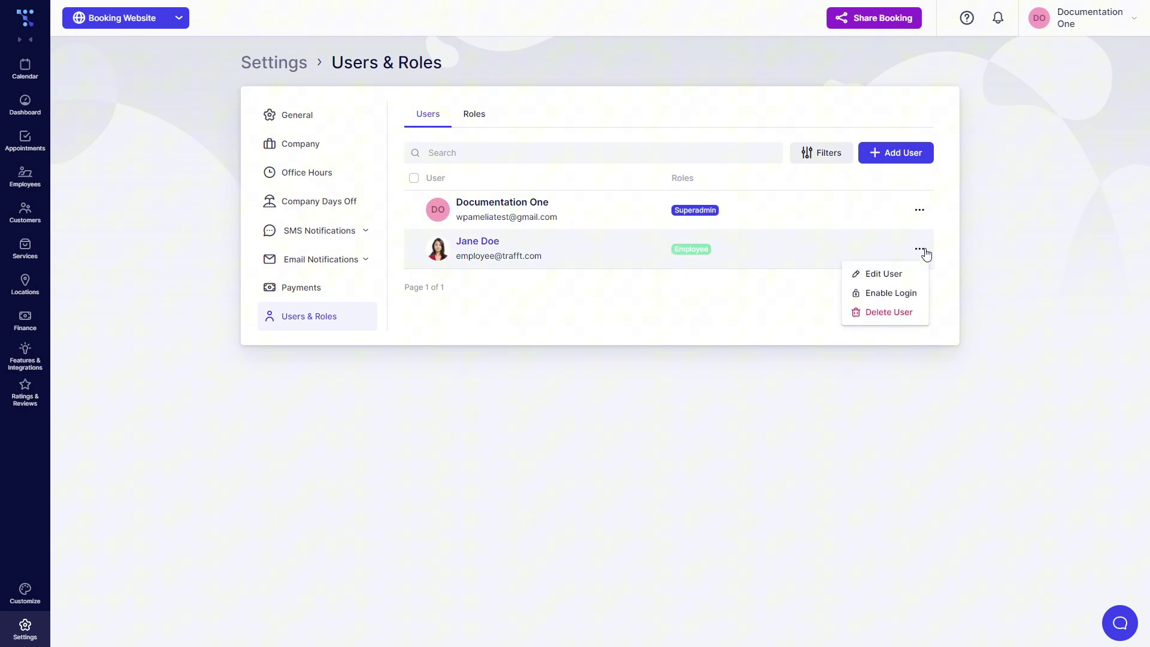
{"action": "left_click", "coordinate": [893, 293]}
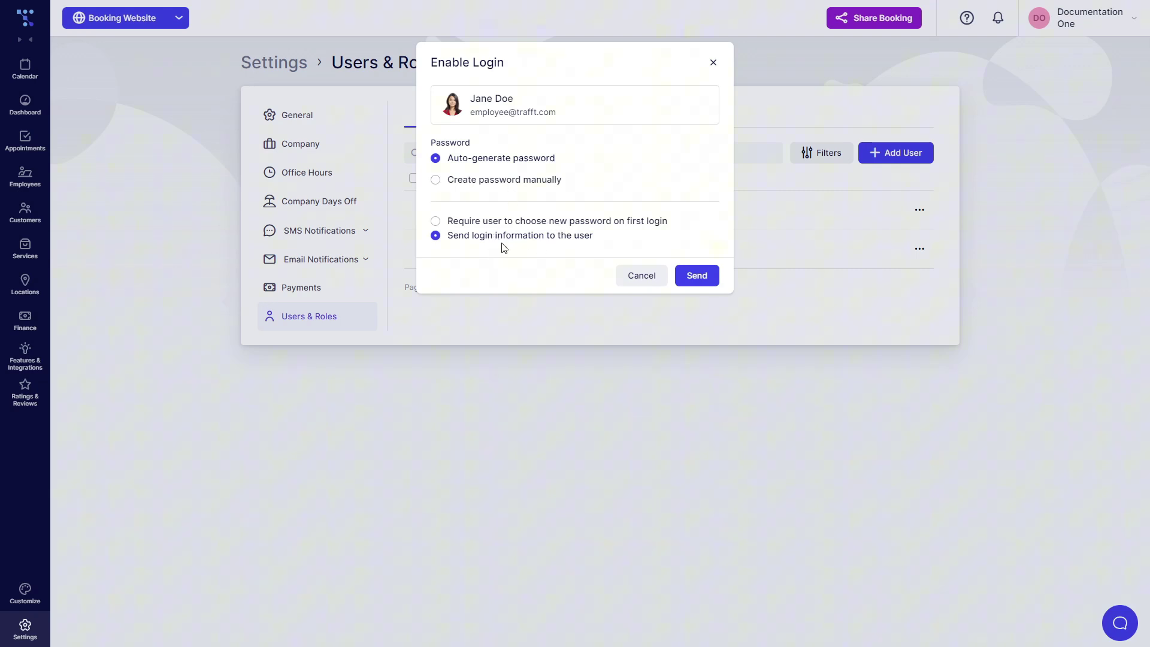
{"action": "left_click", "coordinate": [697, 276]}
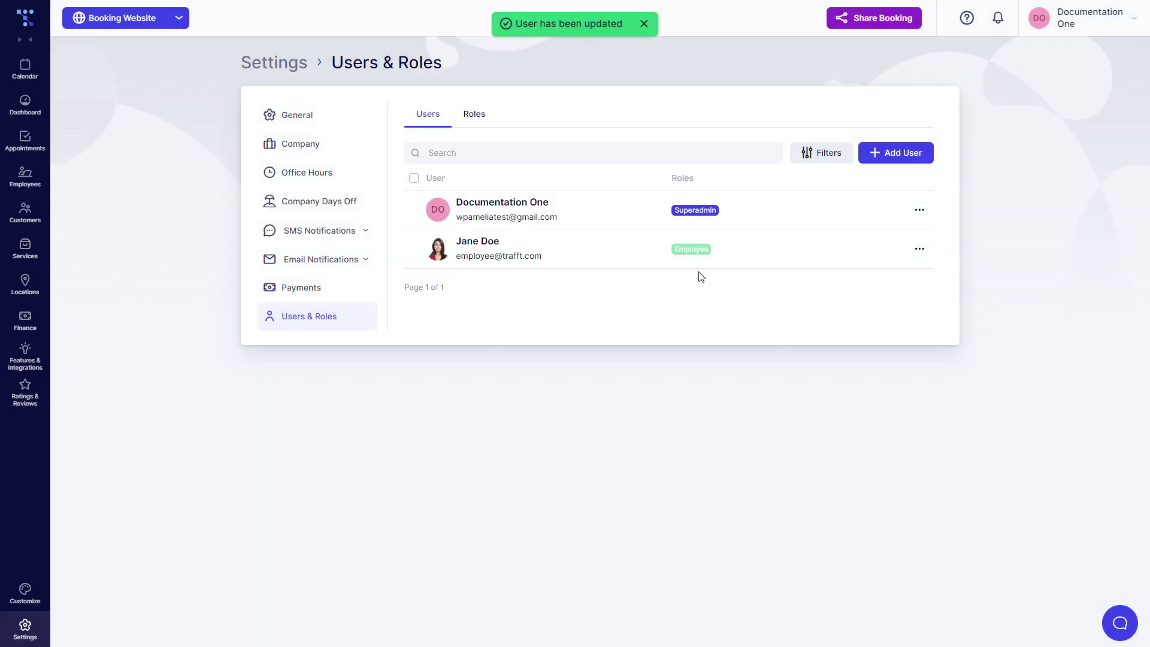
{"action": "left_click", "coordinate": [920, 251]}
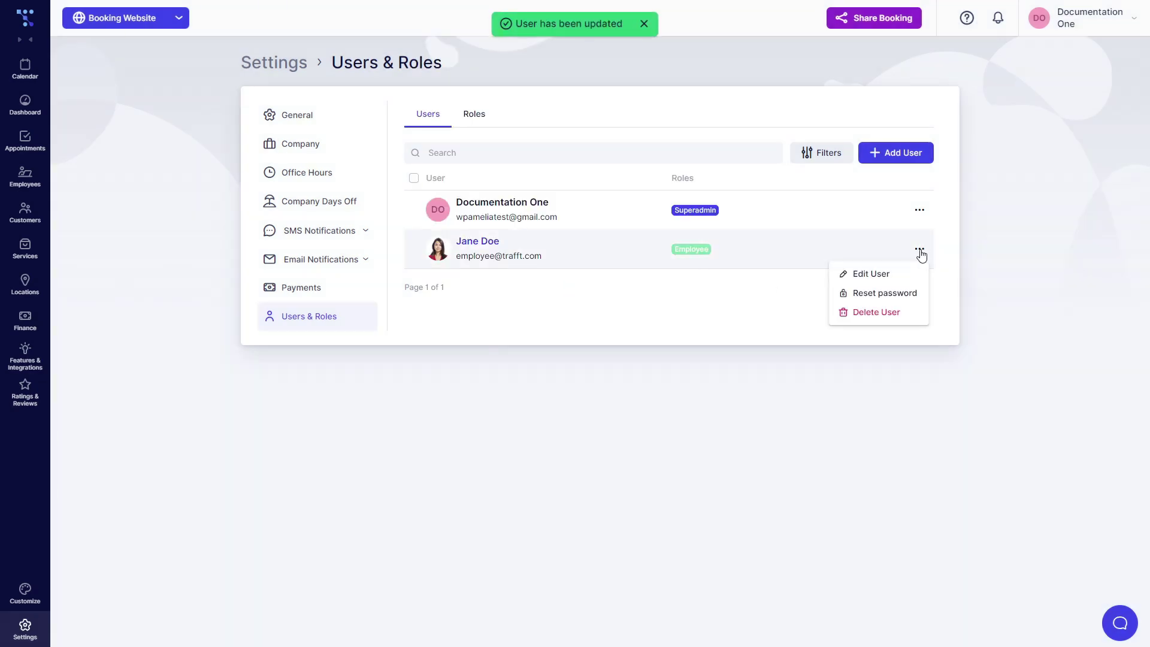
Open the admin's Google Calendar integration from Account settings > Integrations
{"action": "left_click", "coordinate": [762, 308]}
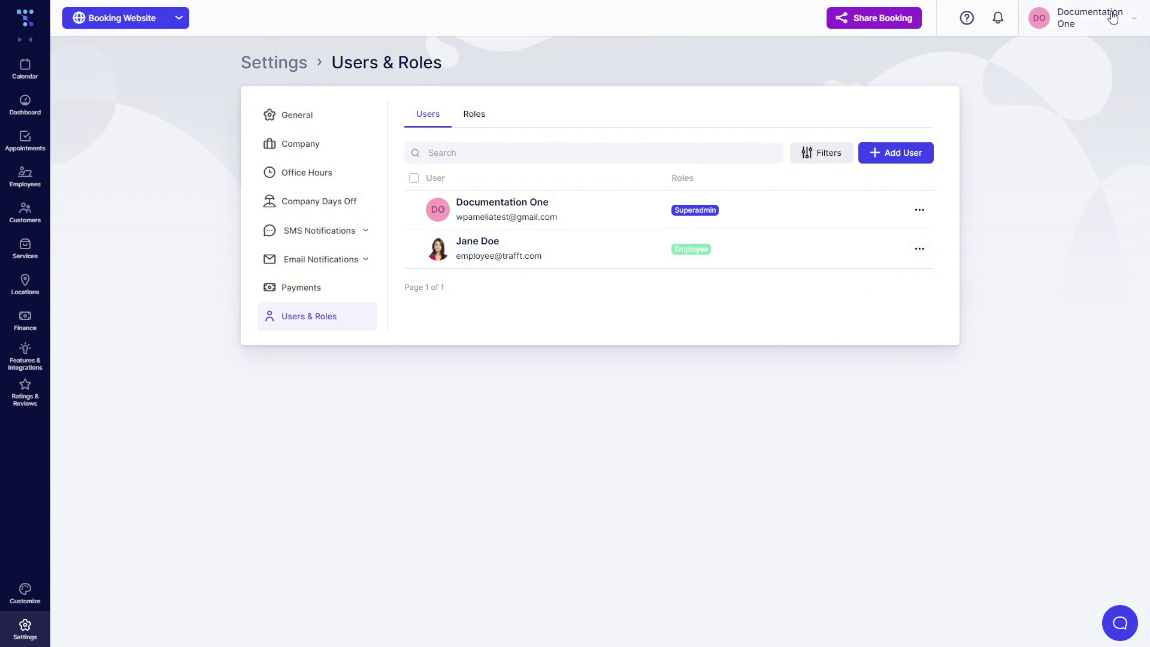
{"action": "left_click", "coordinate": [1128, 24]}
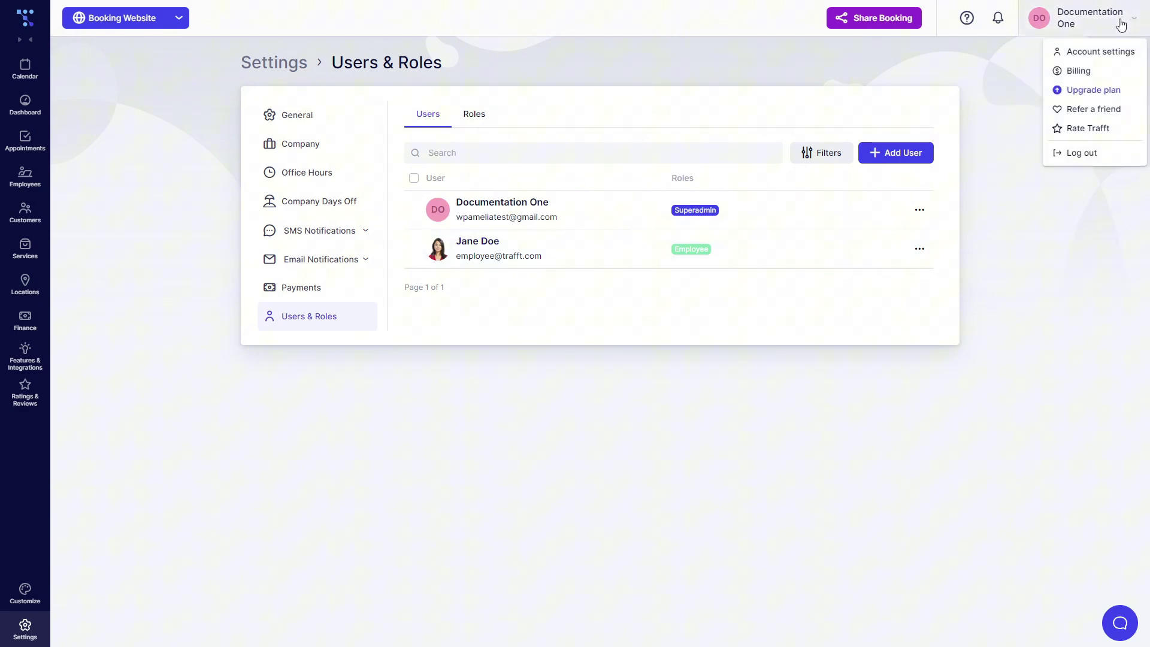
{"action": "left_click", "coordinate": [1084, 51]}
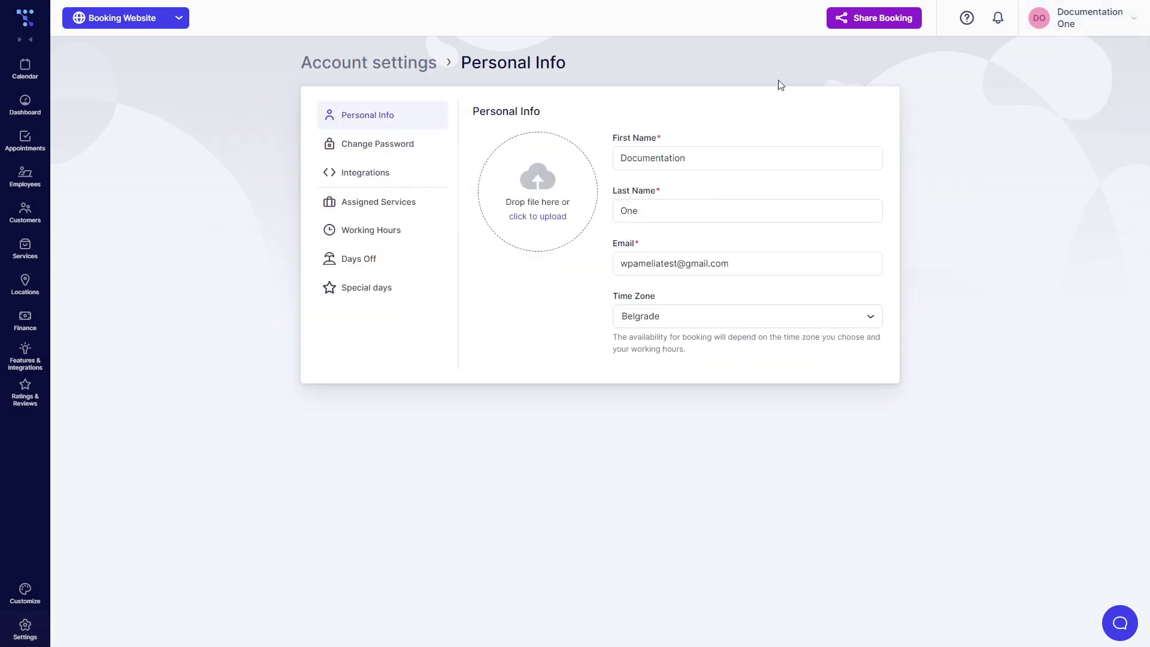
{"action": "left_click", "coordinate": [377, 179]}
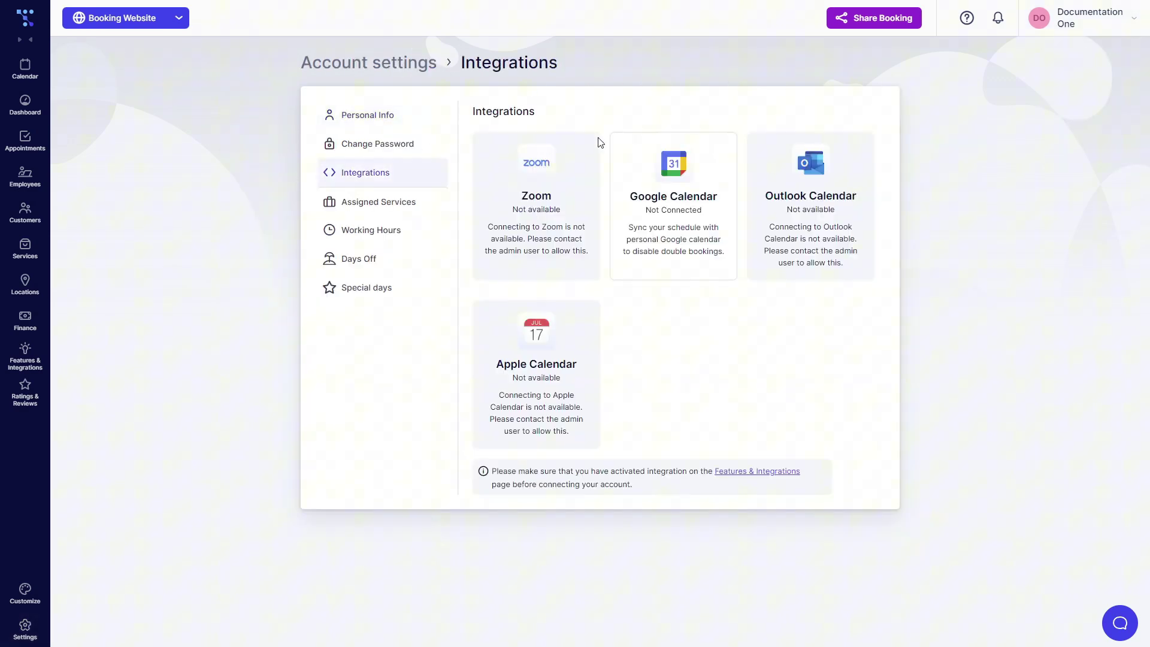
{"action": "left_click", "coordinate": [650, 186]}
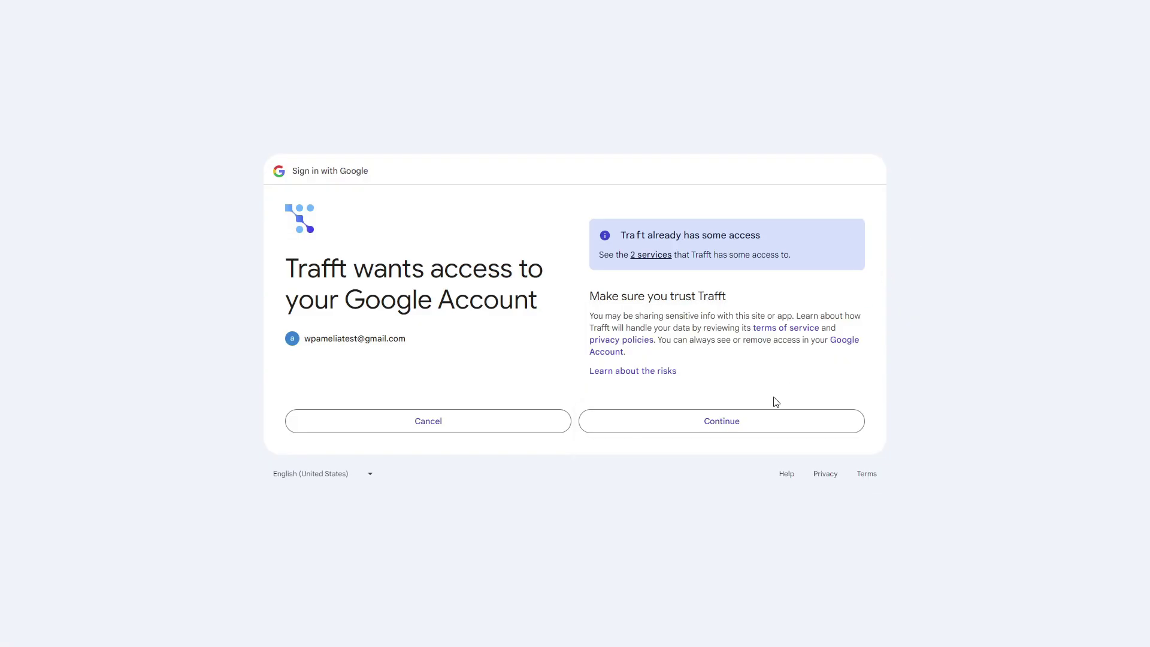
Approve Trafft's access to the Google account on the consent screen
{"action": "left_click", "coordinate": [731, 423]}
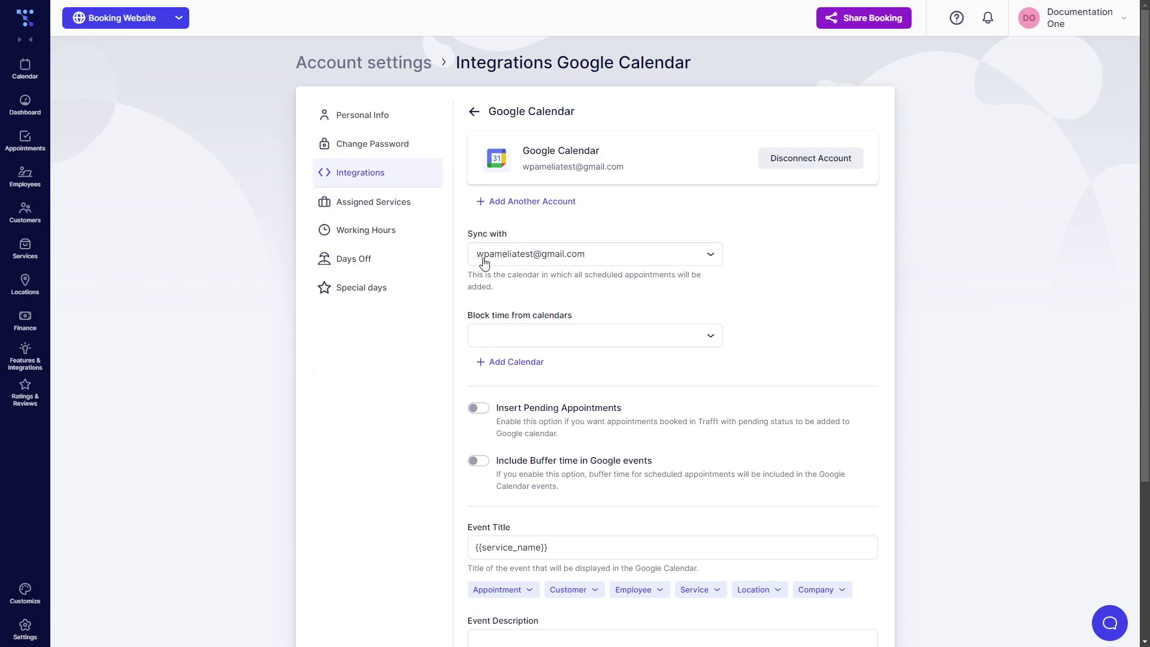
Review the sync calendar choices, keeping the main calendar as the sync target
{"action": "left_click", "coordinate": [552, 256]}
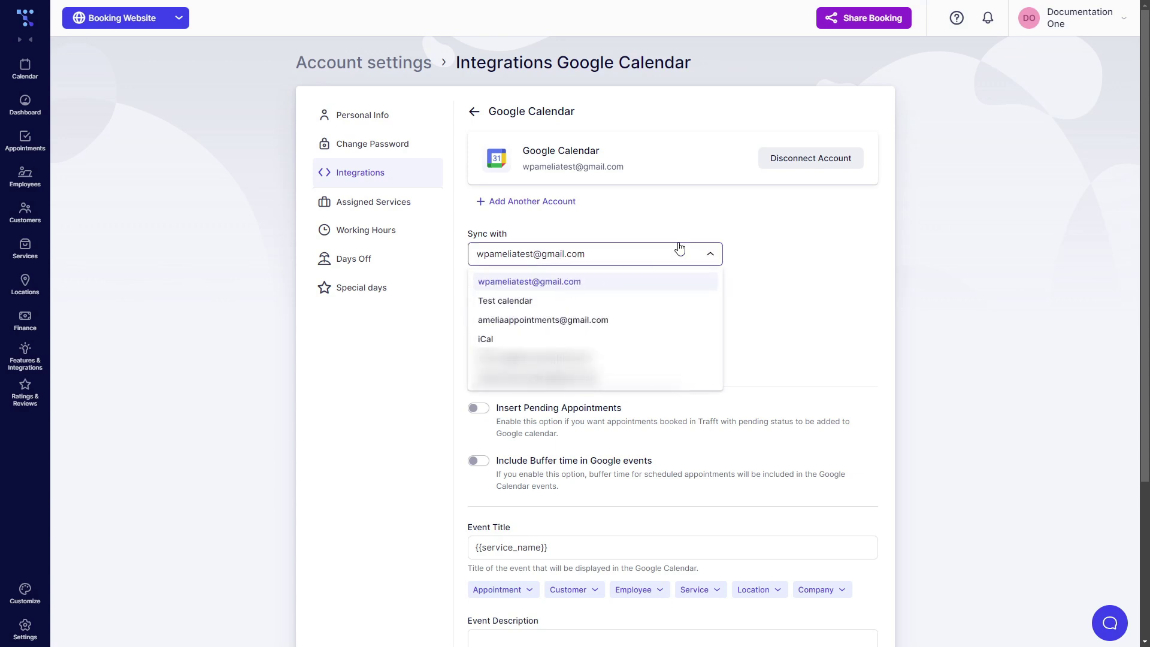
{"action": "left_click", "coordinate": [753, 219]}
{"action": "left_click", "coordinate": [509, 261]}
{"action": "left_click", "coordinate": [712, 222]}
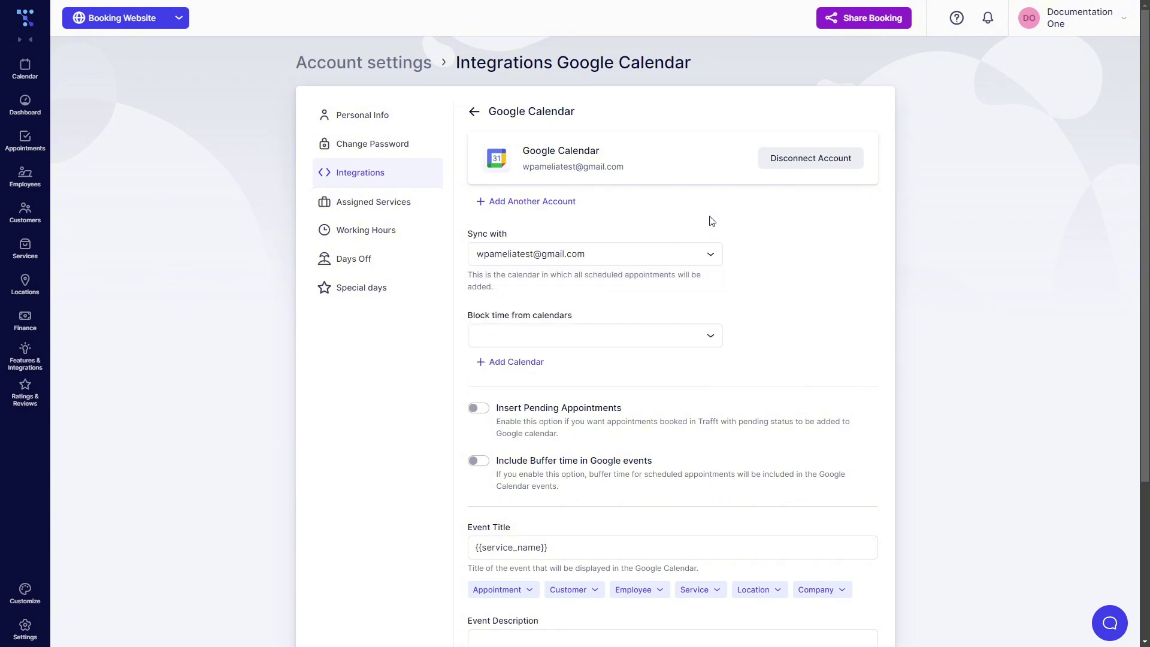
Block busy time from the main account calendar, Test calendar and iCal
{"action": "left_click", "coordinate": [521, 340]}
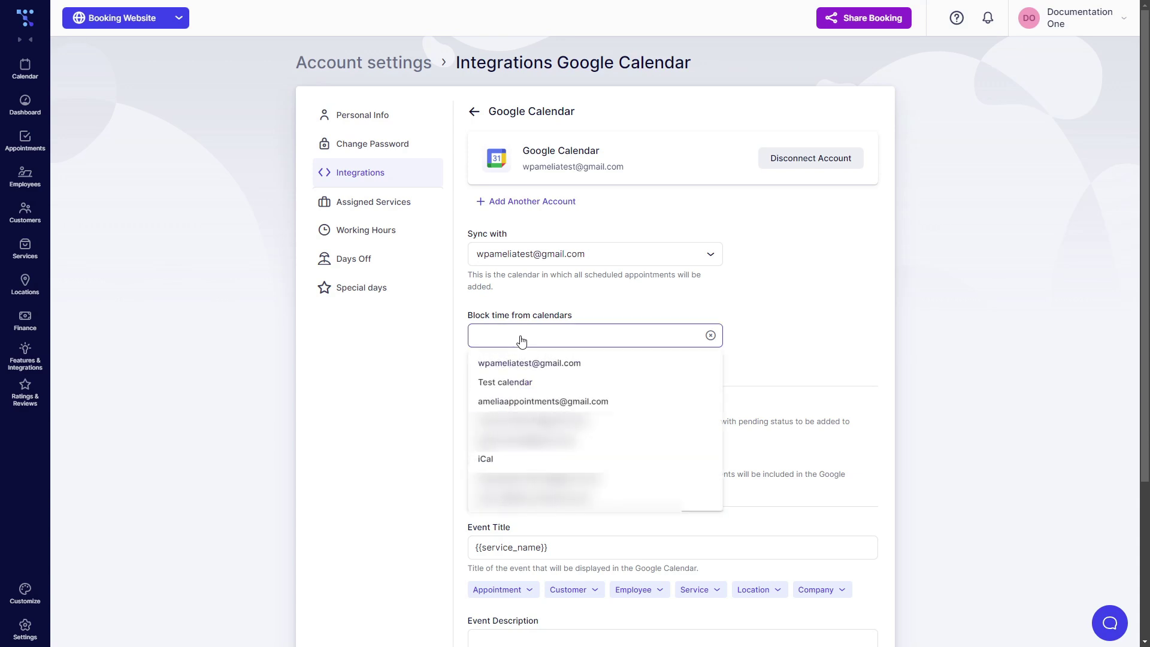
{"action": "left_click", "coordinate": [521, 364]}
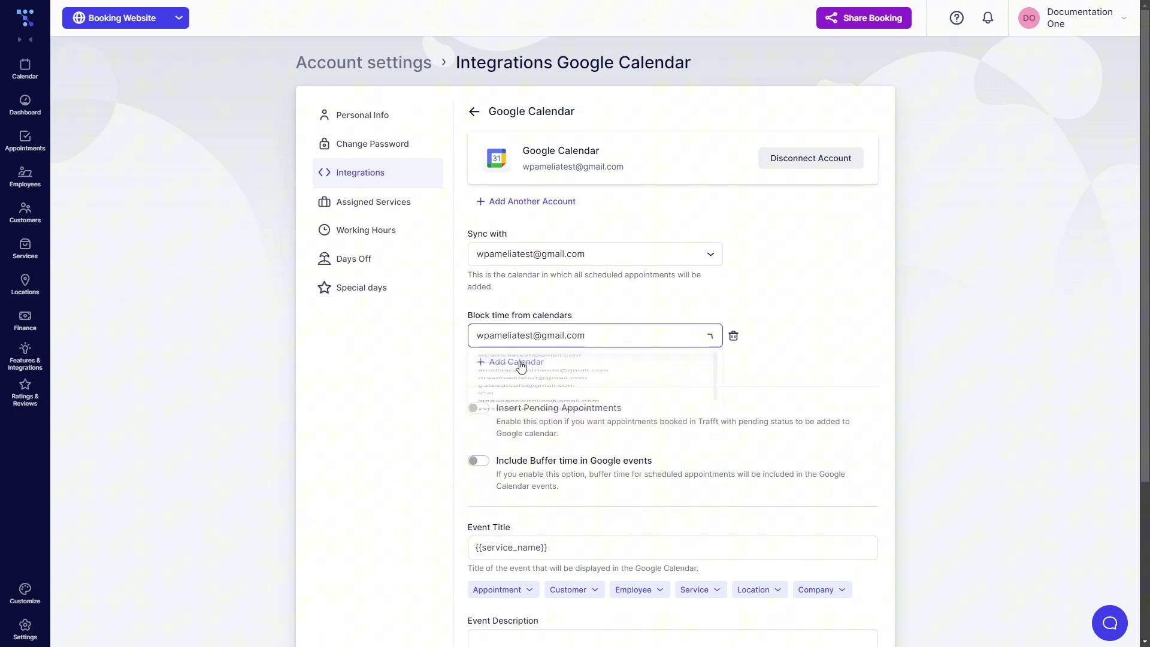
{"action": "left_click", "coordinate": [520, 363]}
{"action": "left_click", "coordinate": [521, 365]}
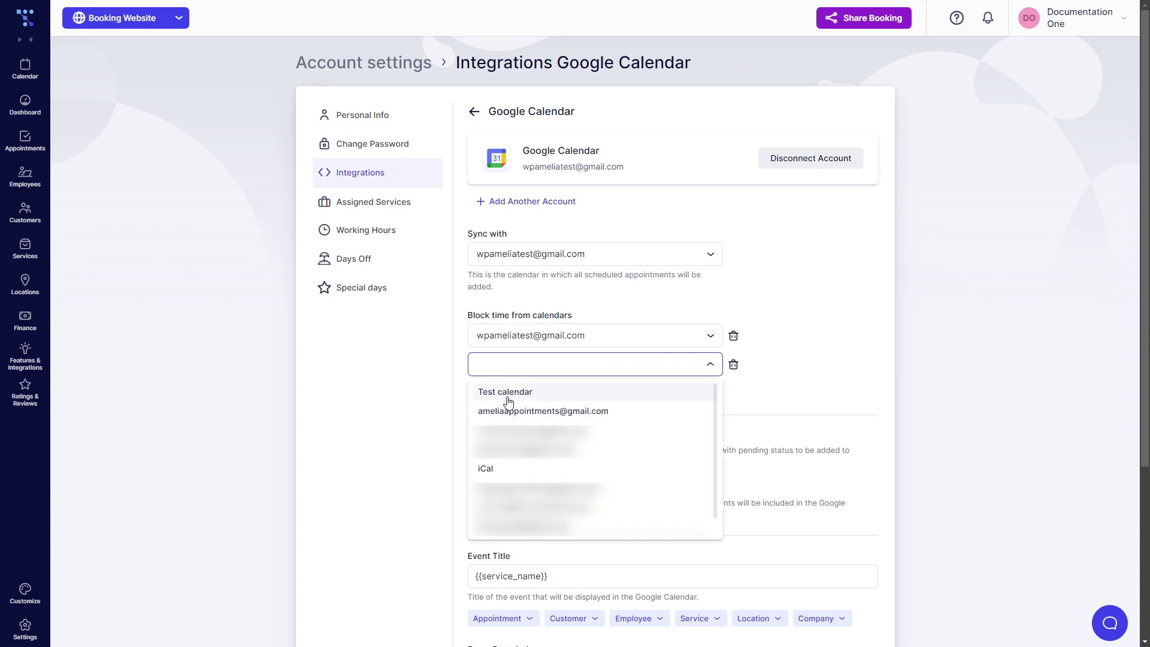
{"action": "left_click", "coordinate": [515, 392]}
{"action": "left_click", "coordinate": [527, 391]}
{"action": "left_click", "coordinate": [529, 390]}
{"action": "left_click", "coordinate": [495, 479]}
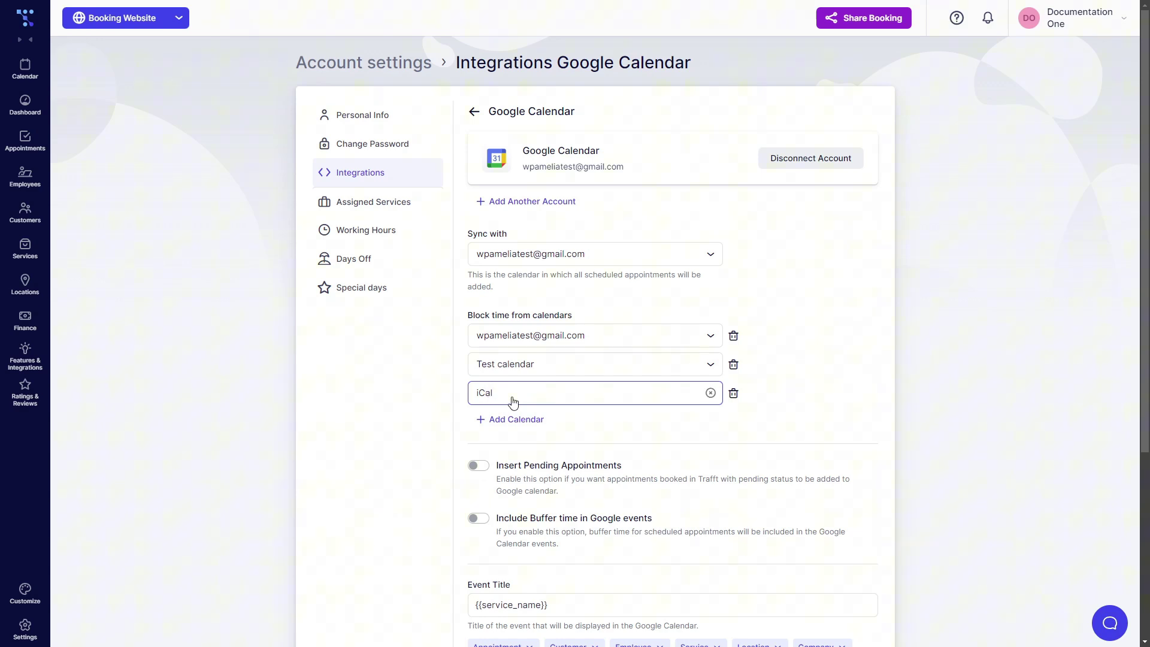
Add three more blocking calendars, then remove the fifth and sixth again
{"action": "left_click", "coordinate": [518, 423]}
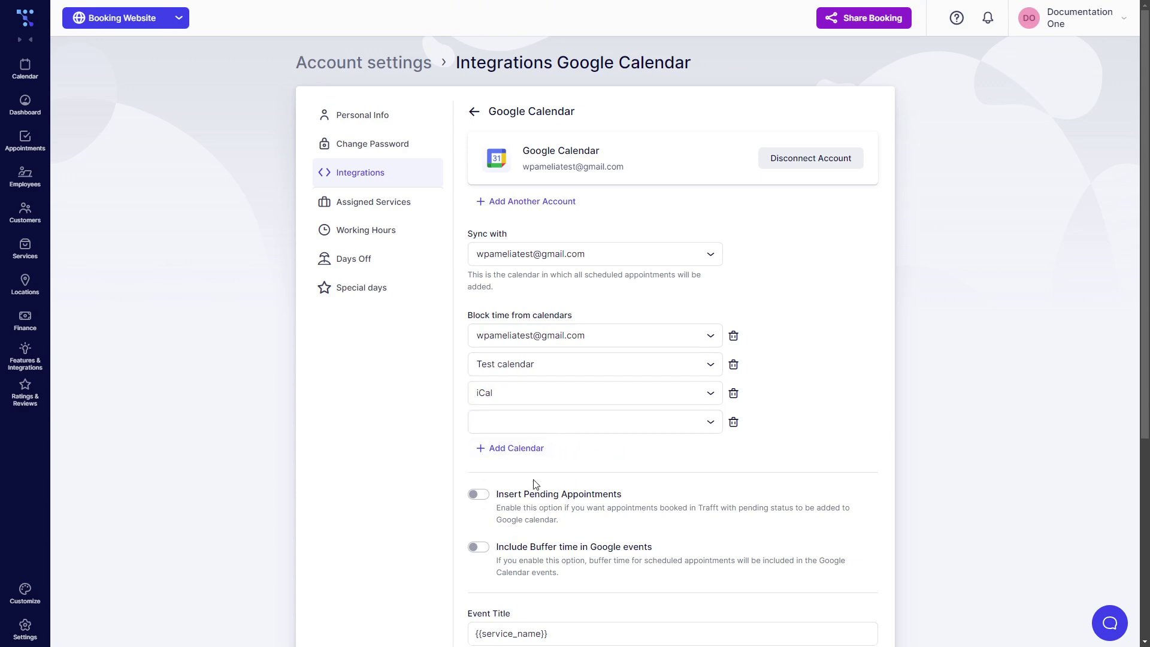
{"action": "left_click", "coordinate": [543, 427]}
{"action": "left_click", "coordinate": [539, 527]}
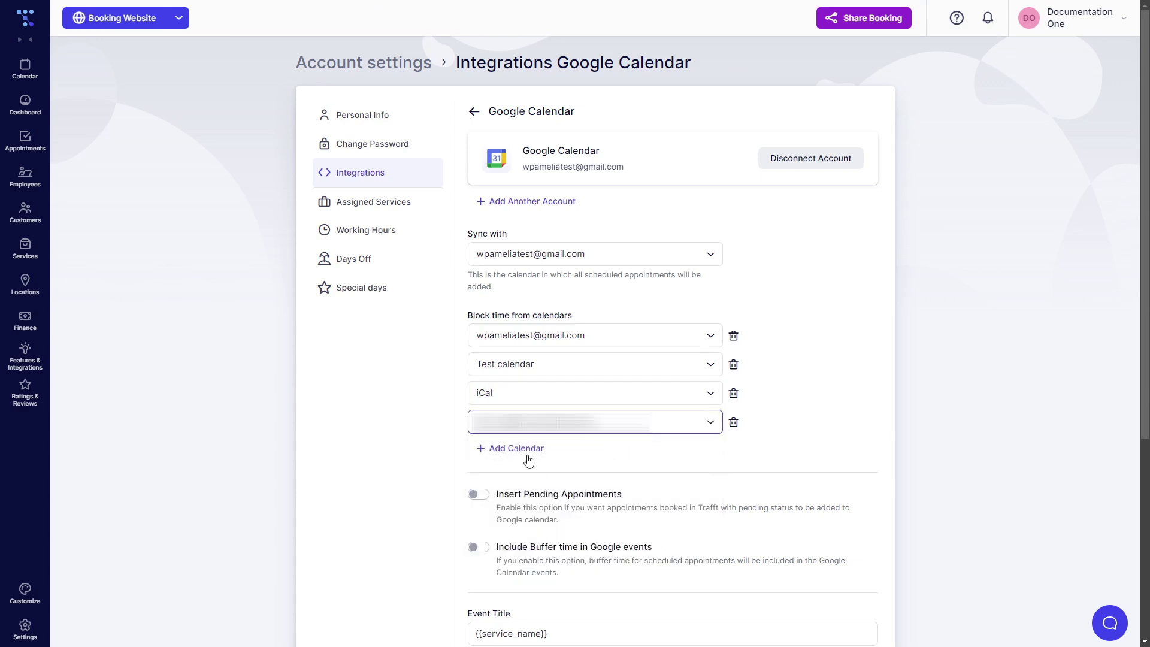
{"action": "left_click", "coordinate": [522, 450]}
{"action": "left_click", "coordinate": [550, 455]}
{"action": "left_click", "coordinate": [539, 556]}
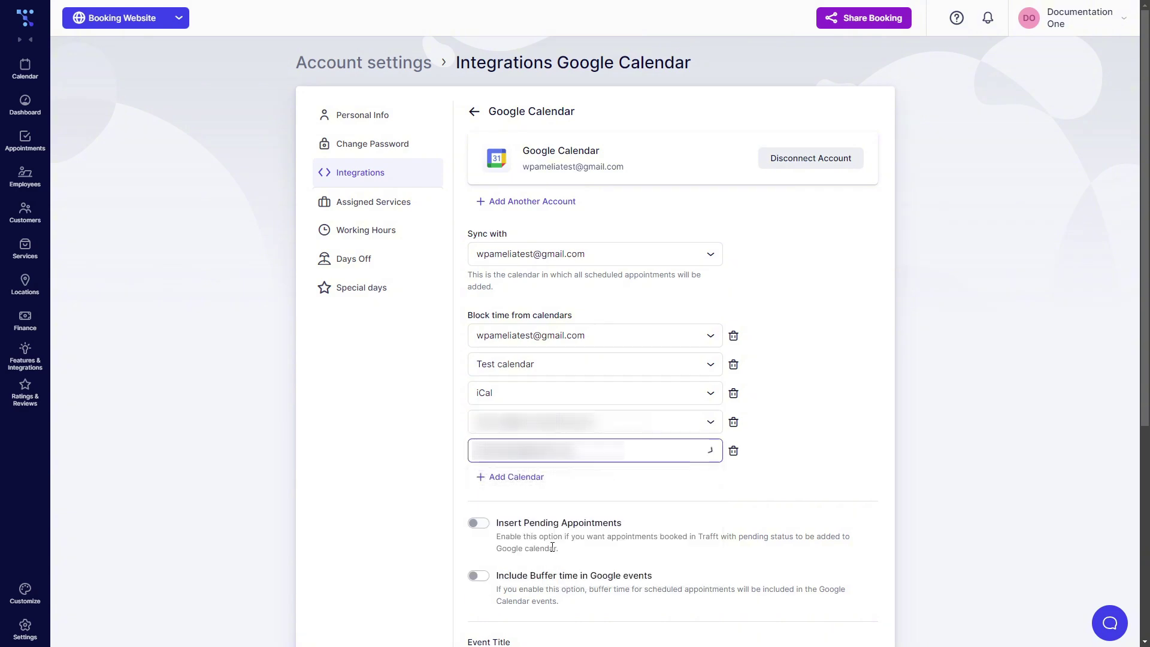
{"action": "left_click", "coordinate": [522, 479]}
{"action": "left_click", "coordinate": [582, 481]}
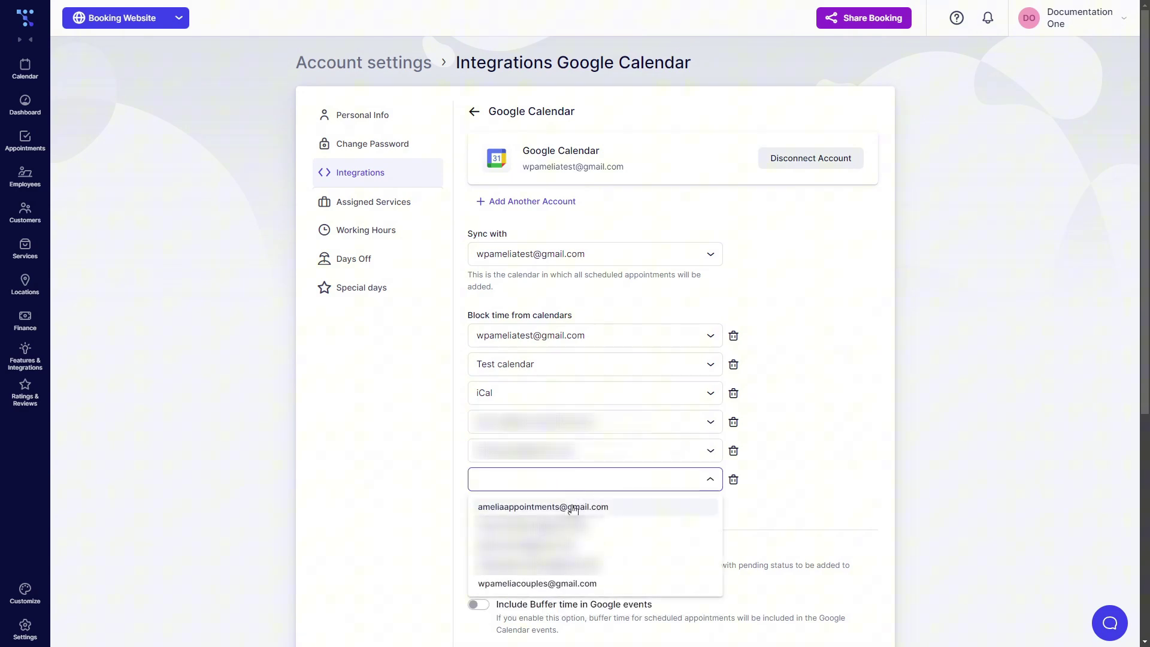
{"action": "left_click", "coordinate": [579, 581]}
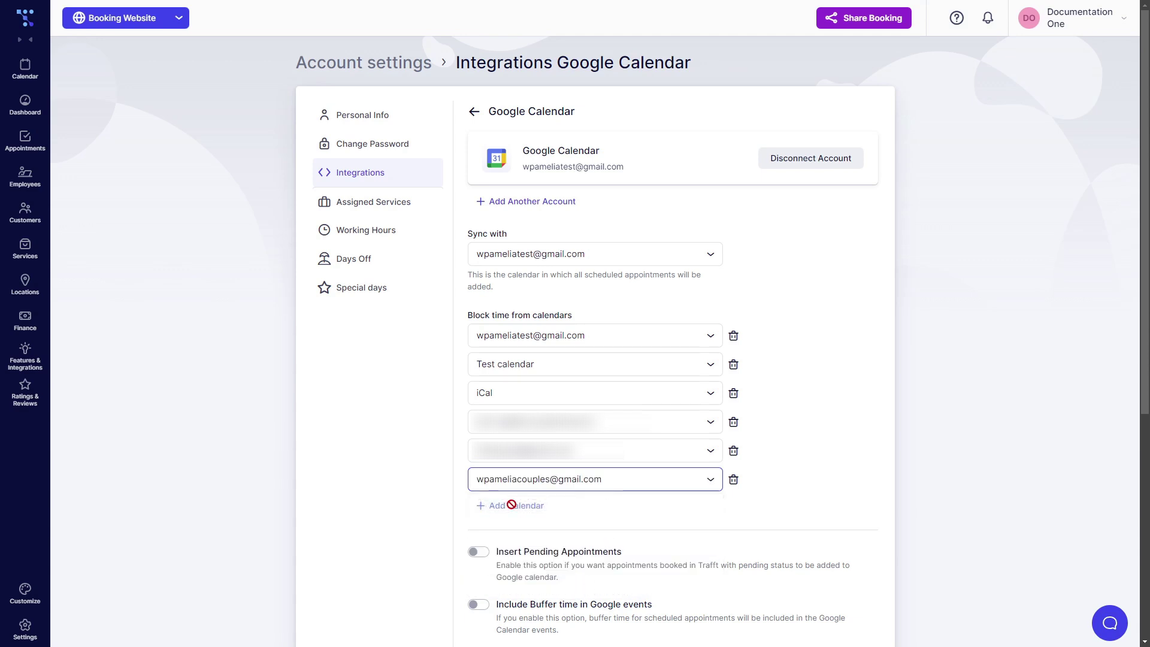
{"action": "left_click", "coordinate": [733, 479]}
{"action": "left_click", "coordinate": [733, 450]}
Keep only main and Test as blocking calendars, enable Insert Pending Appointments, leave buffer time off
{"action": "left_click", "coordinate": [733, 422]}
{"action": "left_click", "coordinate": [733, 393]}
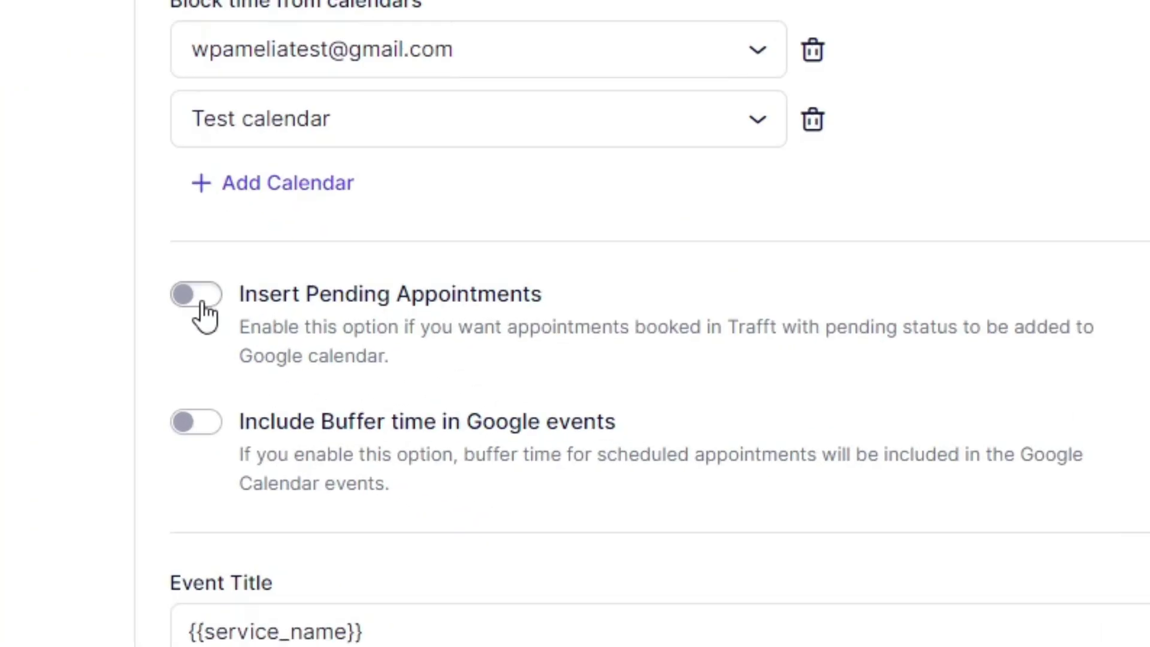
{"action": "left_click", "coordinate": [202, 312]}
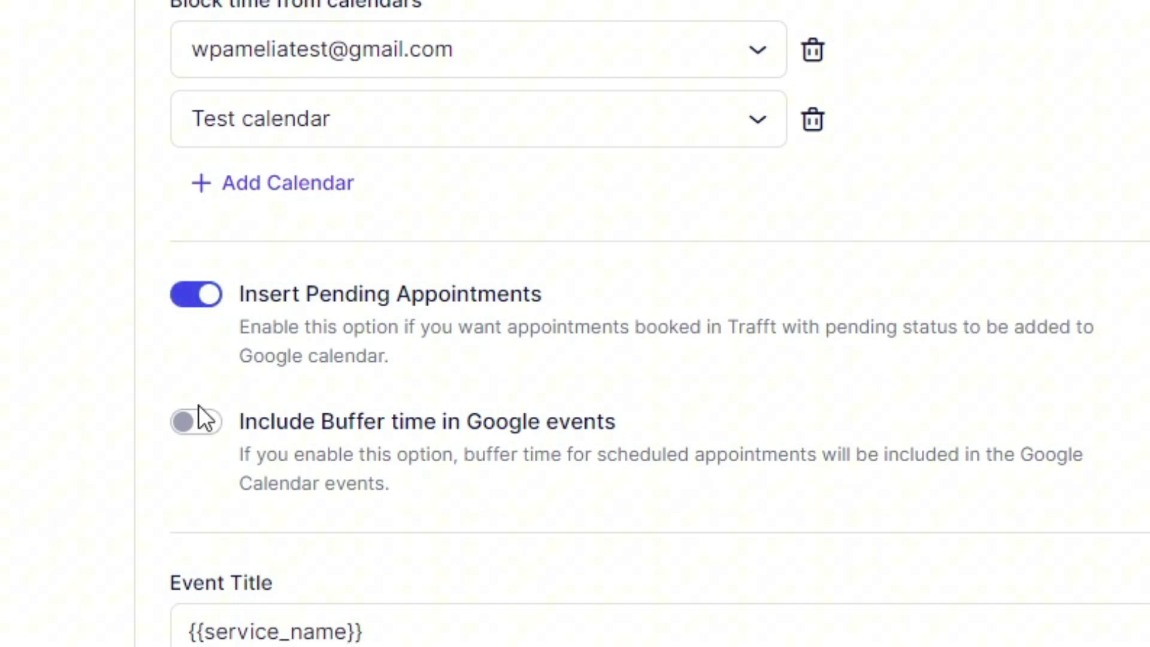
{"action": "left_click", "coordinate": [206, 426]}
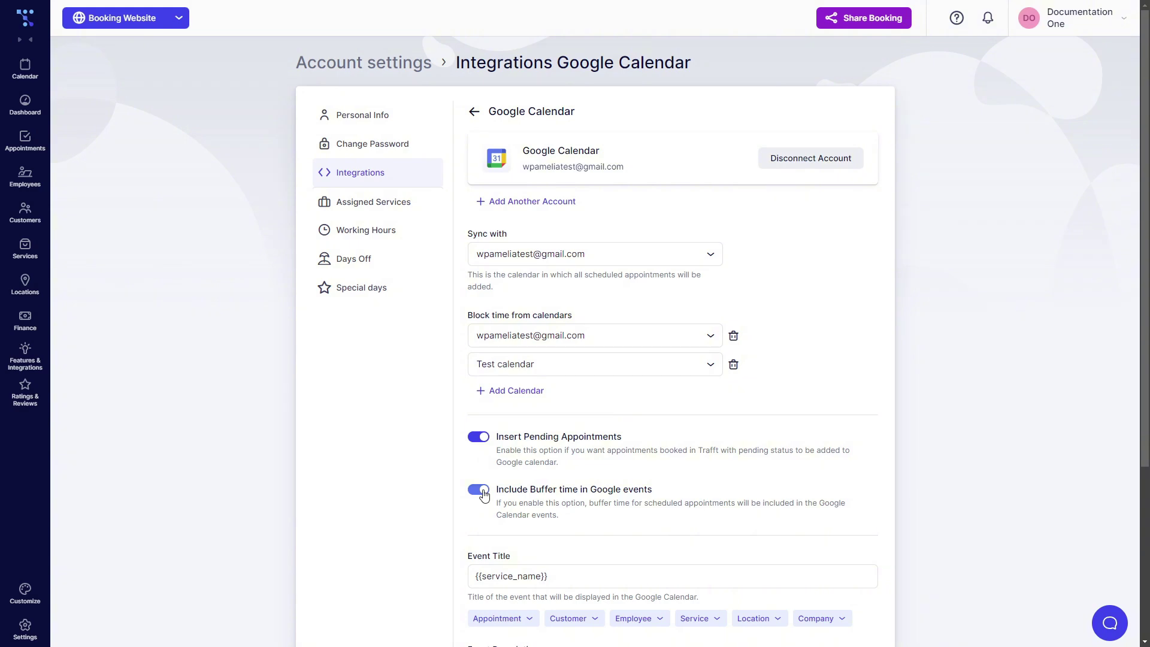
{"action": "left_click", "coordinate": [484, 493]}
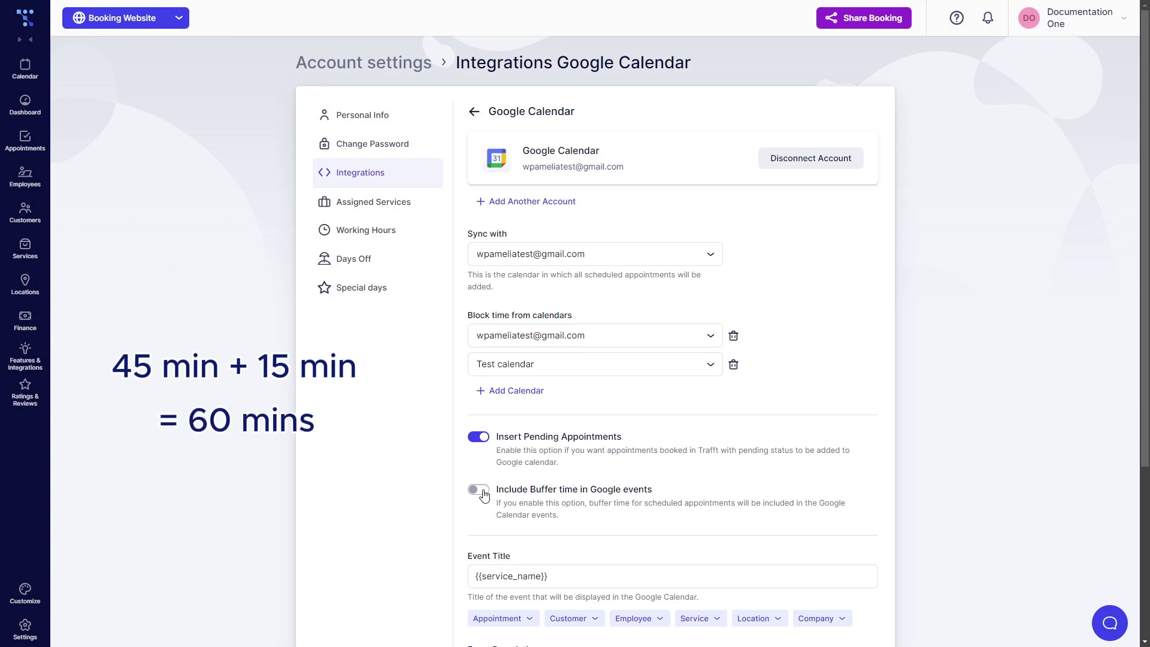
Set the Event Title to the service name 'with' the customer's full name
{"action": "scroll", "coordinate": [484, 495], "scroll_direction": "down", "scroll_amount": 4}
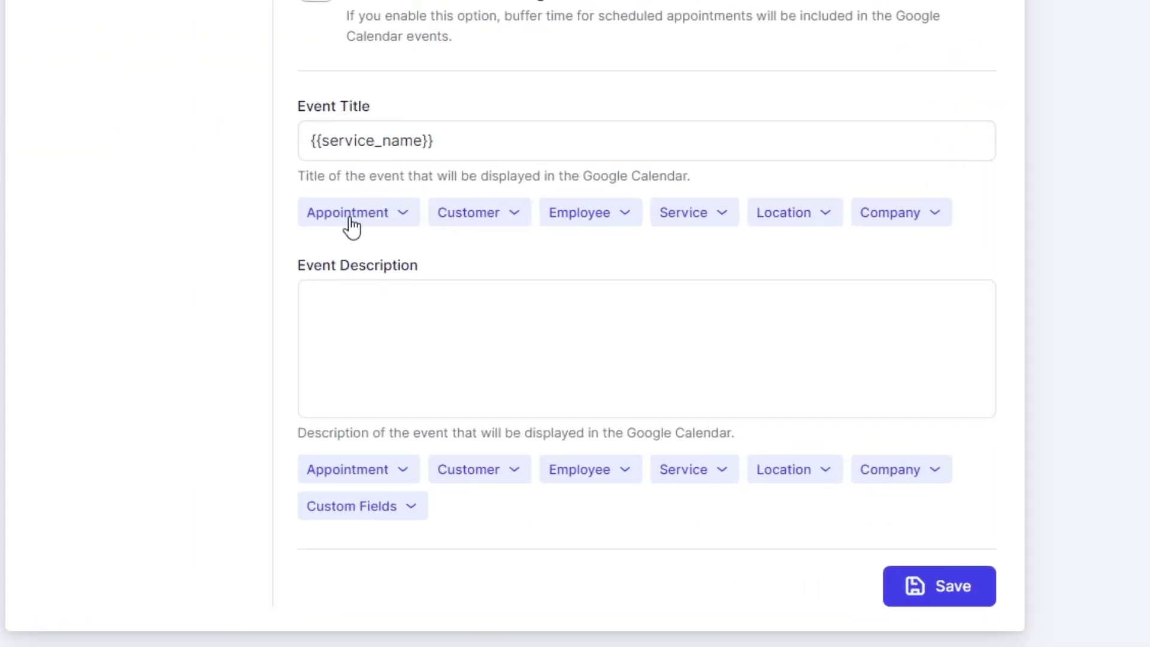
{"action": "left_click", "coordinate": [464, 142]}
{"action": "type", "text": "with"}
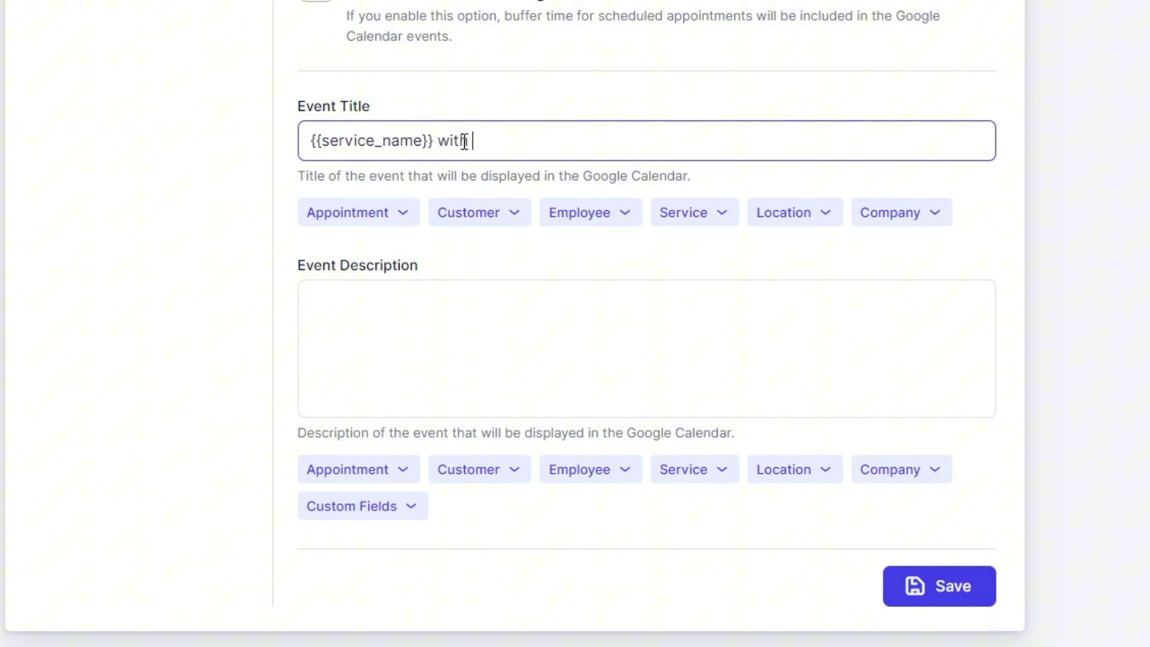
{"action": "left_click", "coordinate": [497, 214]}
{"action": "left_click", "coordinate": [479, 283]}
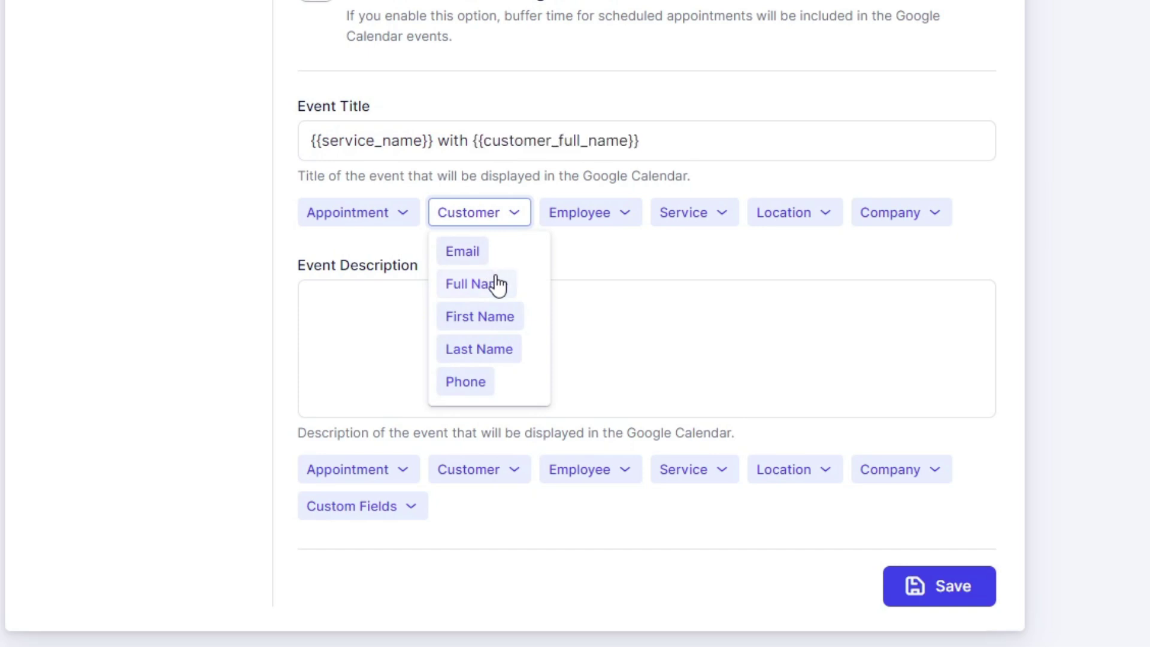
Begin the Event Description with '{{service_name}} appointment with {{customer_full_name}}'
{"action": "left_click", "coordinate": [388, 339]}
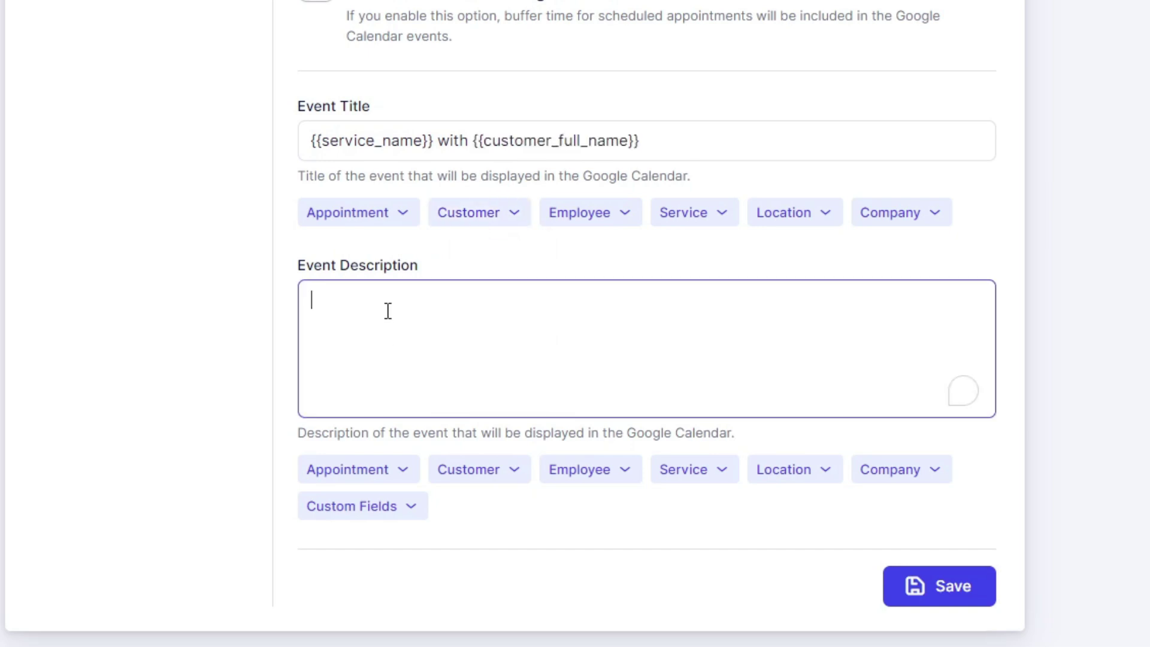
{"action": "left_click", "coordinate": [388, 471]}
{"action": "left_click", "coordinate": [689, 471]}
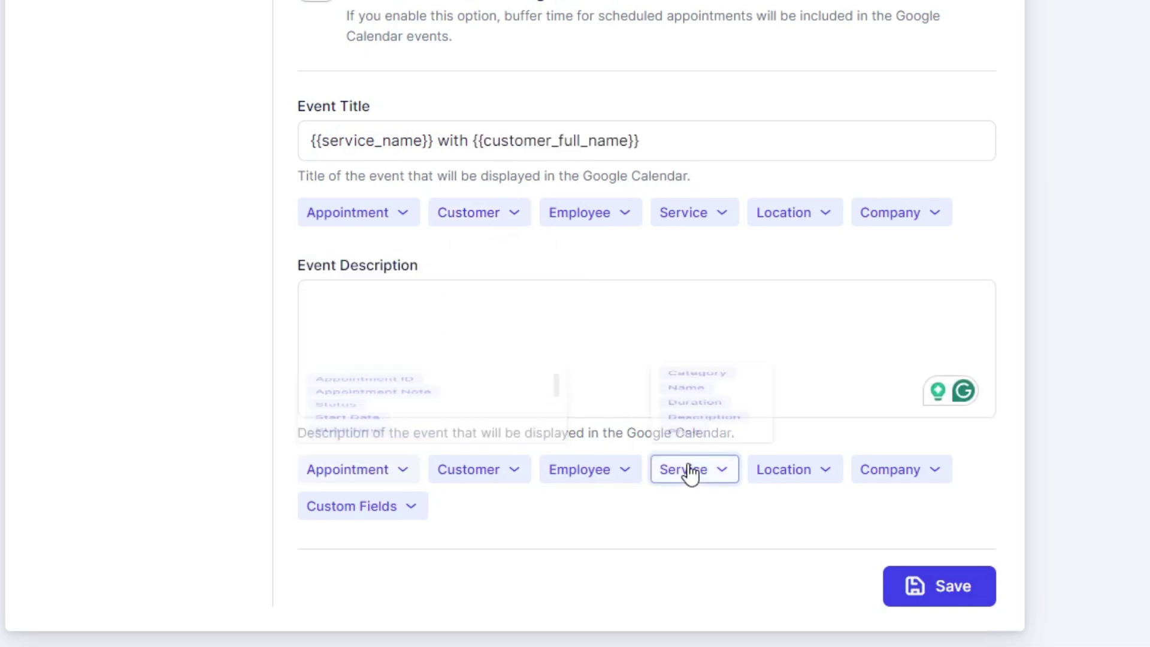
{"action": "left_click", "coordinate": [695, 315]}
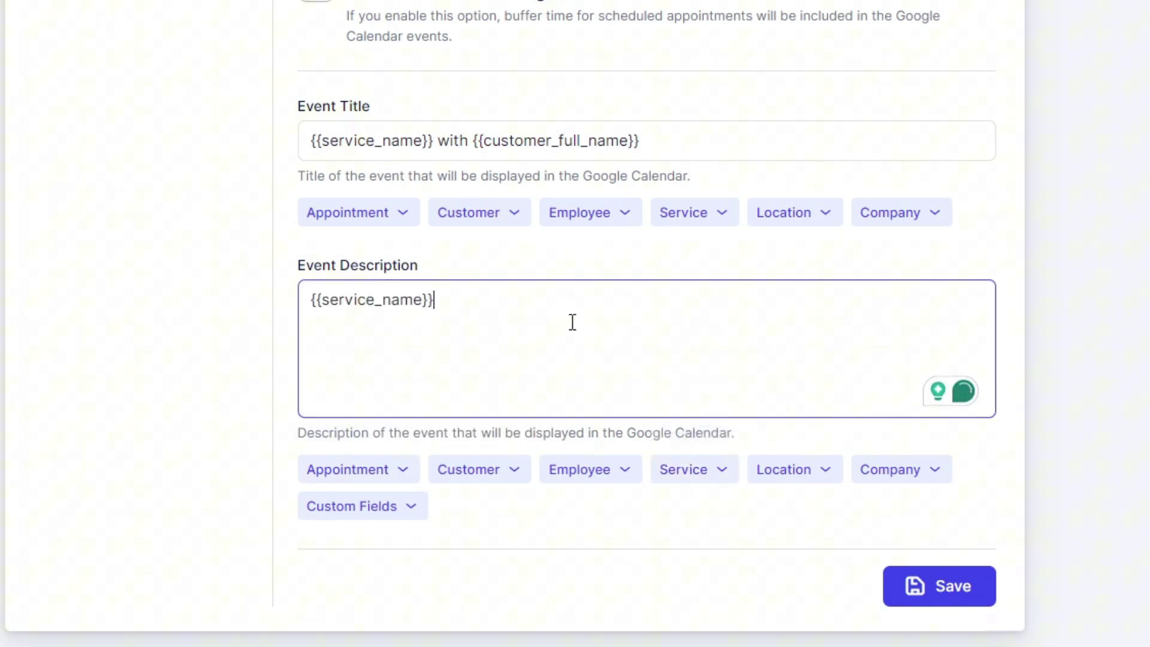
{"action": "type", "text": "appoint"}
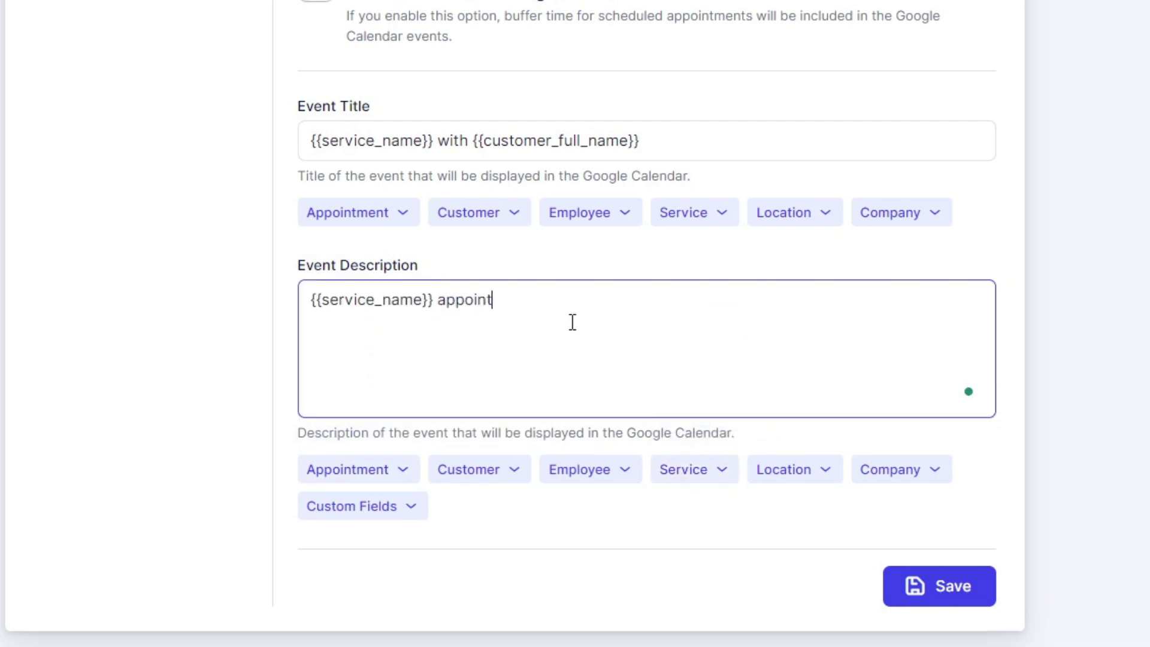
{"action": "type", "text": "ment with"}
{"action": "left_click", "coordinate": [497, 477]}
{"action": "left_click", "coordinate": [506, 337]}
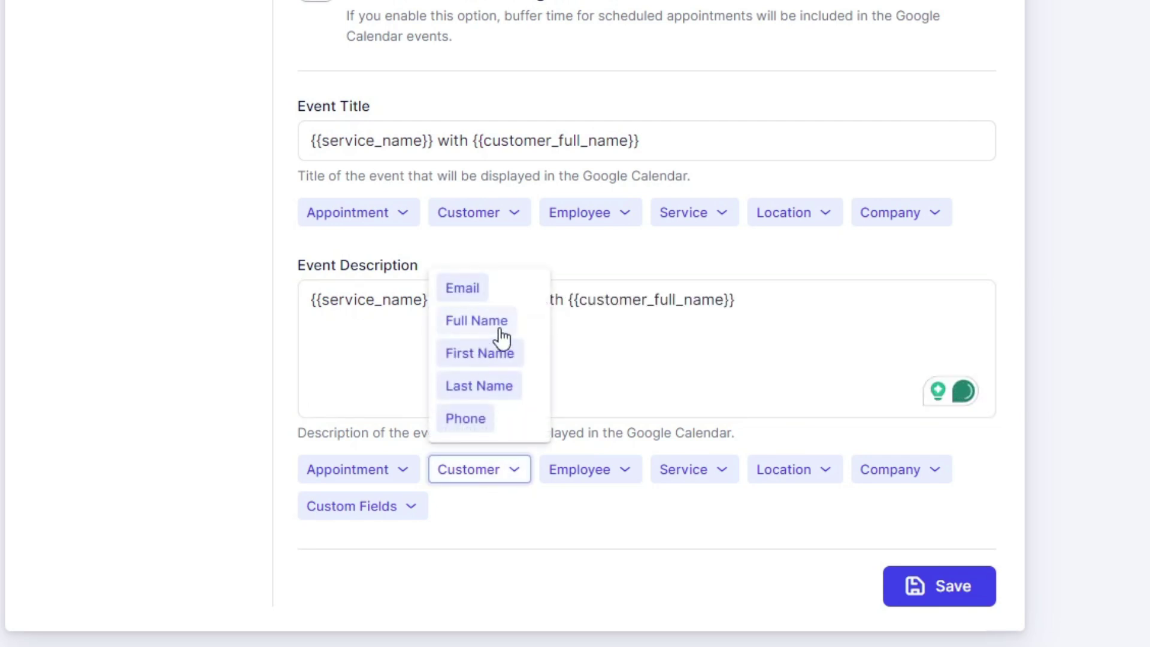
Append 'and {{employee_full_name}} on' to the Event Description
{"action": "left_click", "coordinate": [812, 315]}
{"action": "type", "text": "and"}
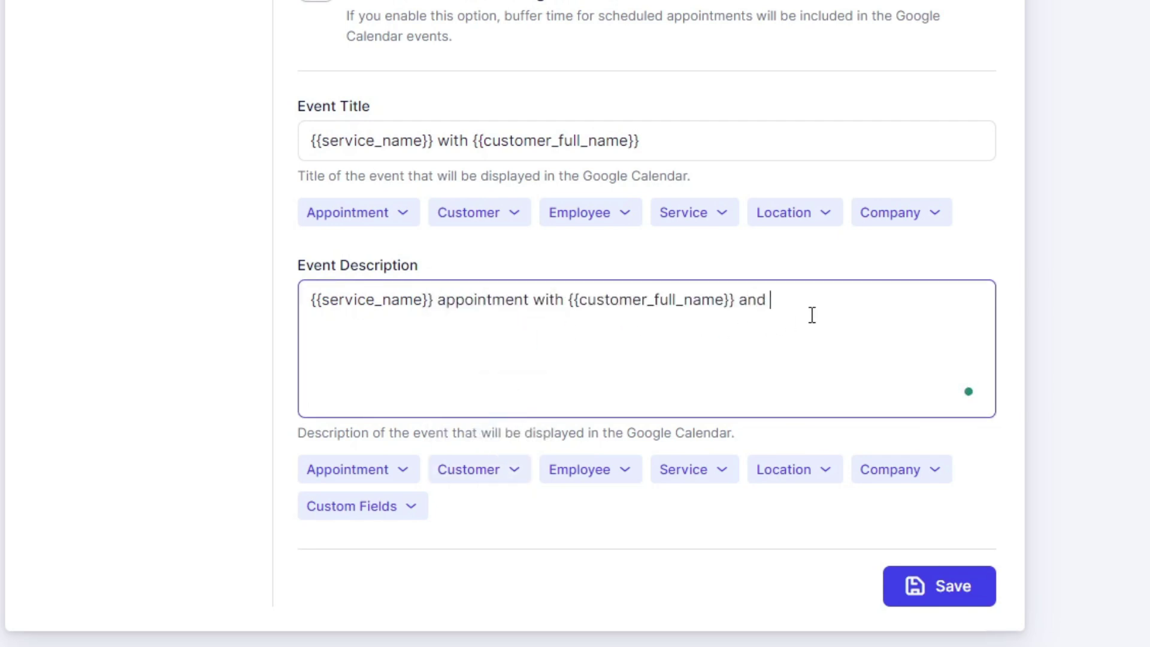
{"action": "left_click", "coordinate": [626, 470]}
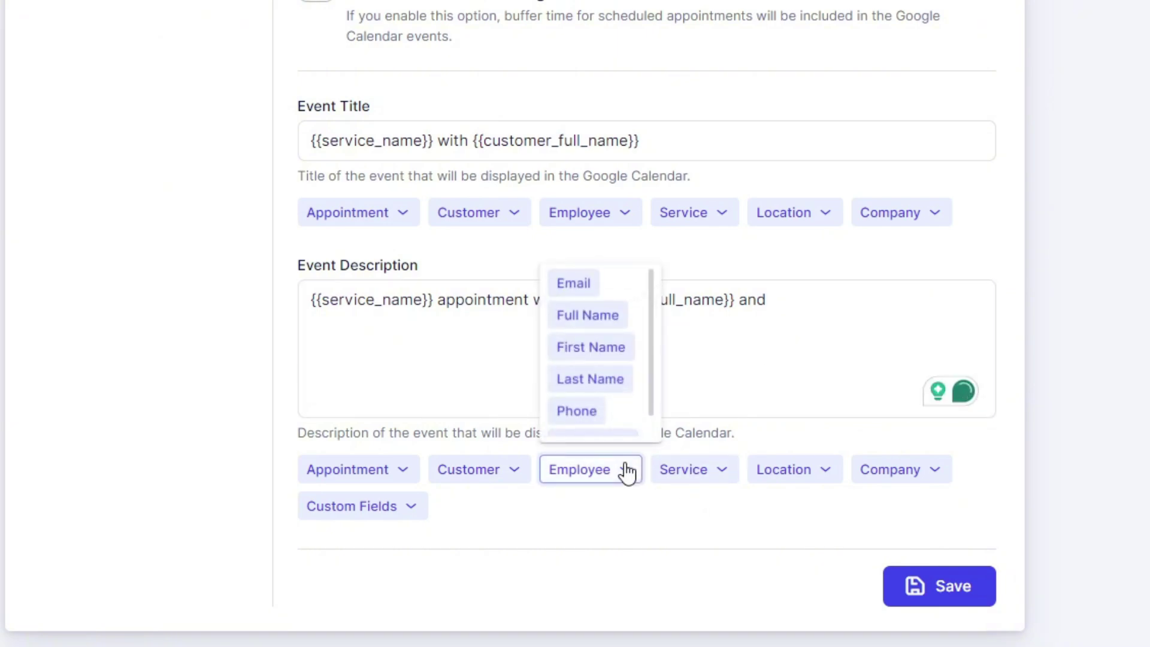
{"action": "left_click", "coordinate": [621, 312]}
{"action": "left_click", "coordinate": [995, 315]}
{"action": "type", "text": "on"}
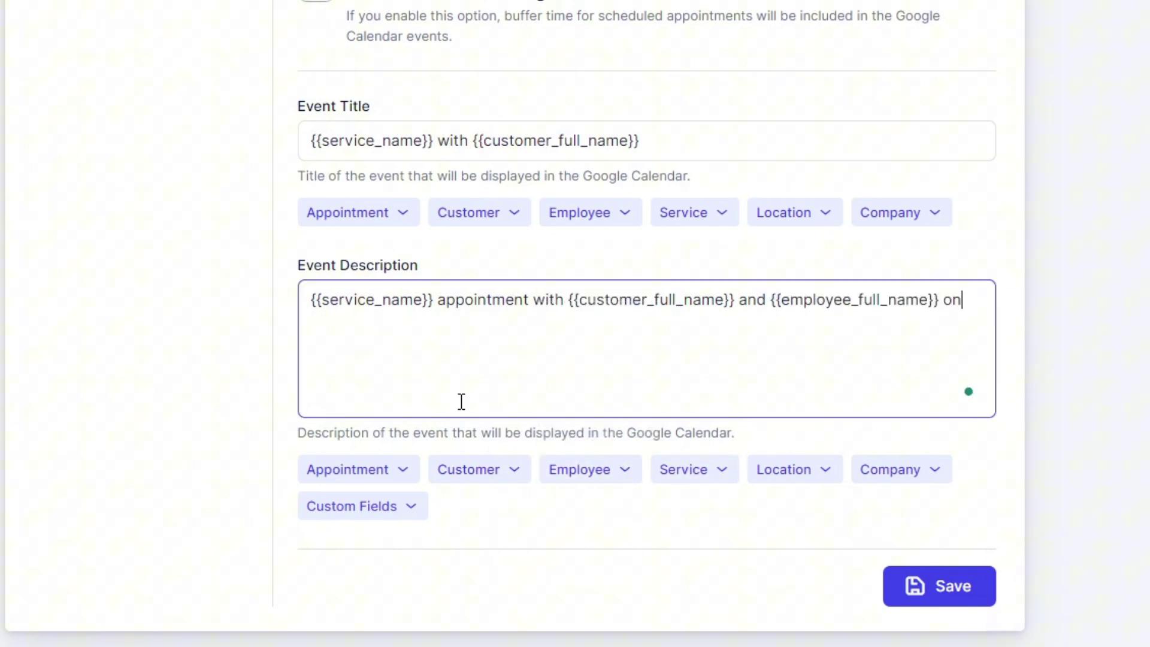
{"action": "left_click", "coordinate": [371, 488]}
{"action": "scroll", "coordinate": [413, 372], "scroll_direction": "down", "scroll_amount": 3}
{"action": "scroll", "coordinate": [397, 300], "scroll_direction": "up", "scroll_amount": 1}
Add the appointment start date-time placeholder to the description and save the event settings
{"action": "left_click", "coordinate": [407, 344]}
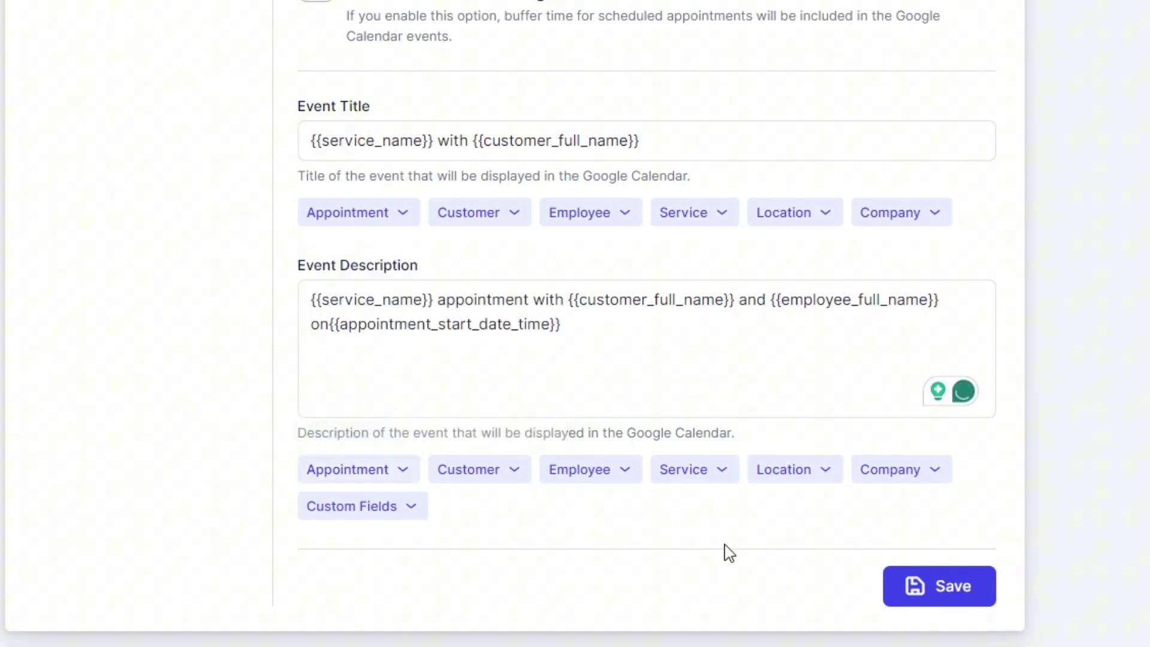
{"action": "left_click", "coordinate": [940, 588]}
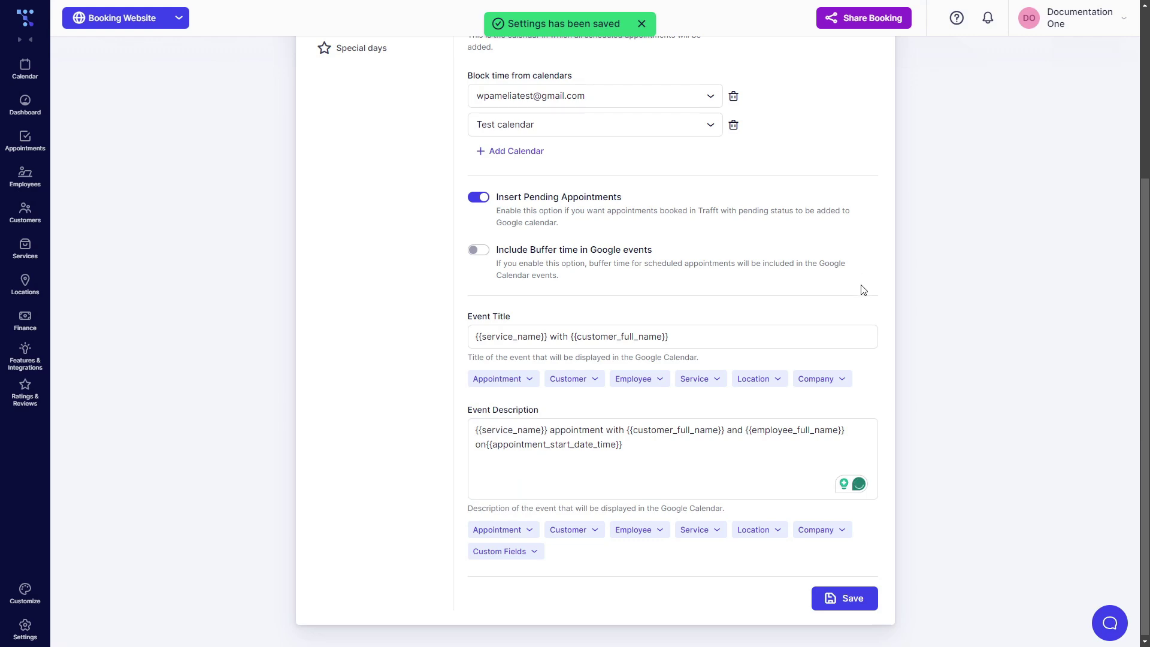
{"action": "scroll", "coordinate": [783, 227], "scroll_direction": "up", "scroll_amount": 4}
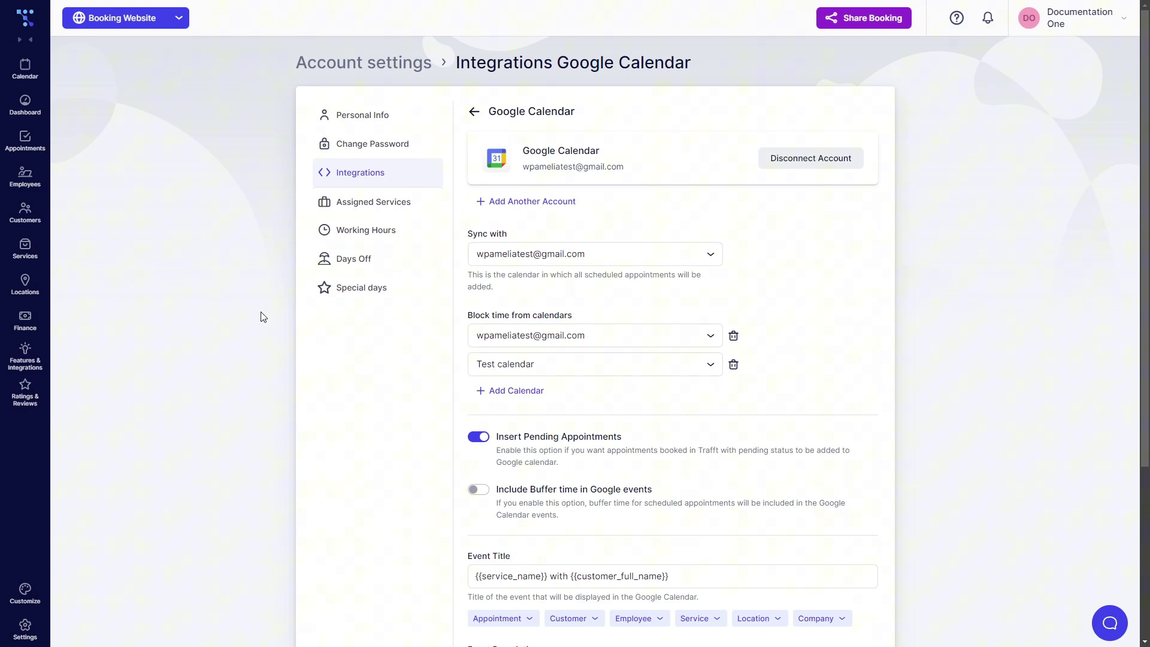
Review the company-level Google Calendar and Google Meet settings, all options off
{"action": "left_click", "coordinate": [24, 372]}
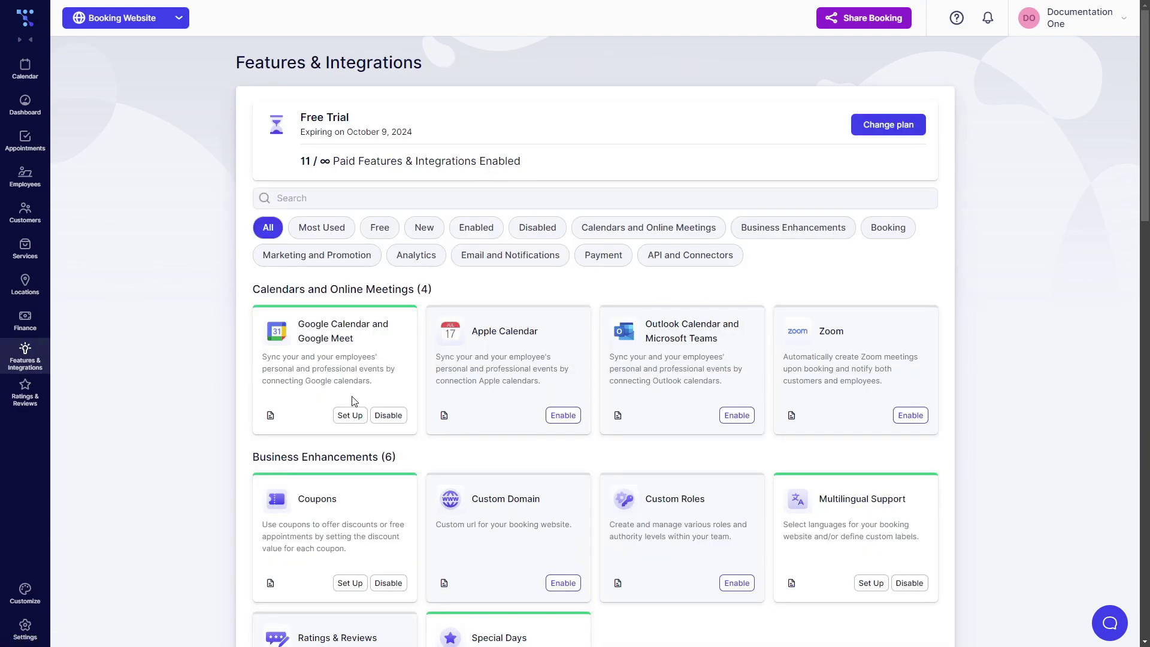
{"action": "left_click", "coordinate": [351, 416]}
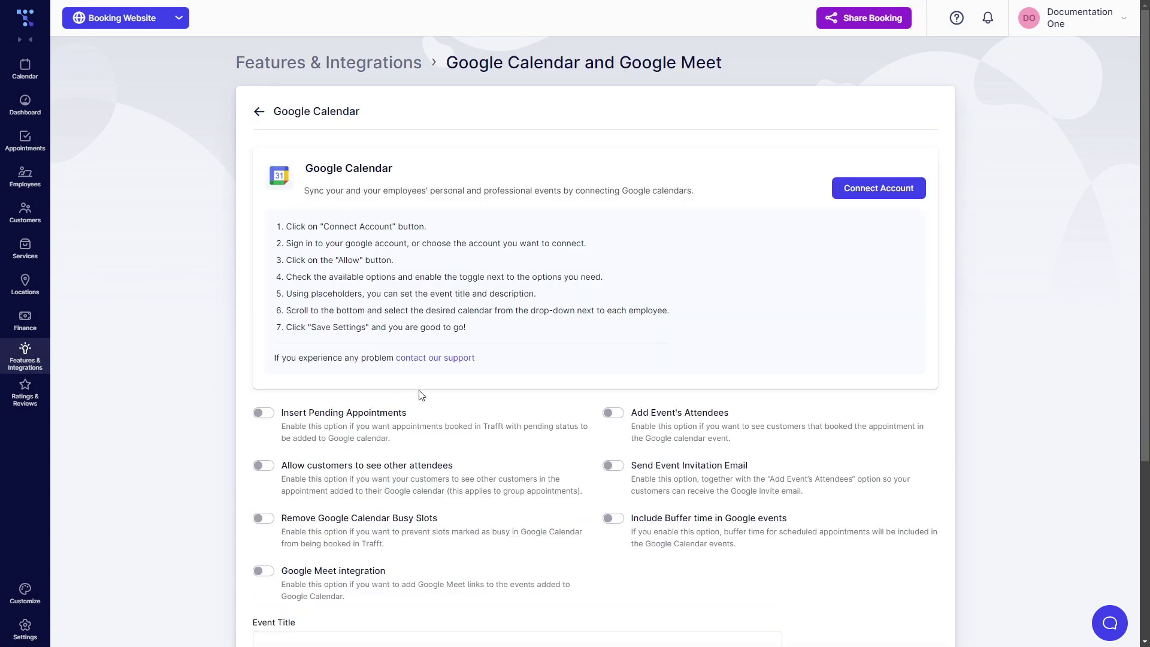
{"action": "scroll", "coordinate": [538, 235], "scroll_direction": "down", "scroll_amount": 5}
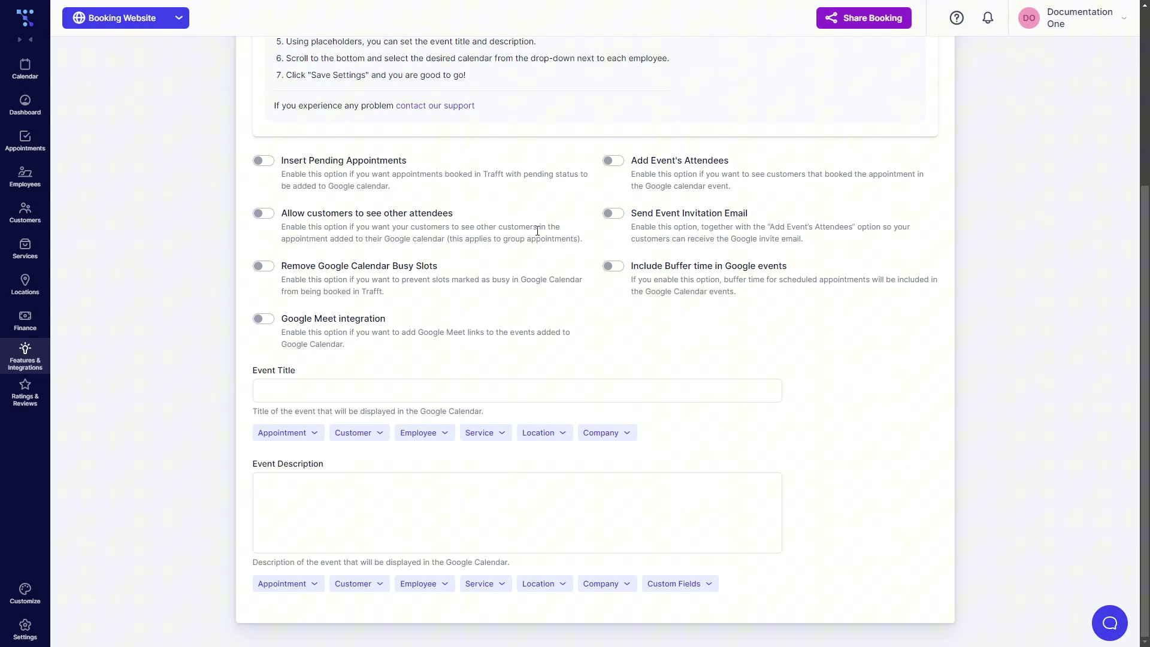
Disconnect the admin's personal Google Calendar account, then reopen the Google Calendar and Google Meet setup
{"action": "left_click", "coordinate": [1087, 18]}
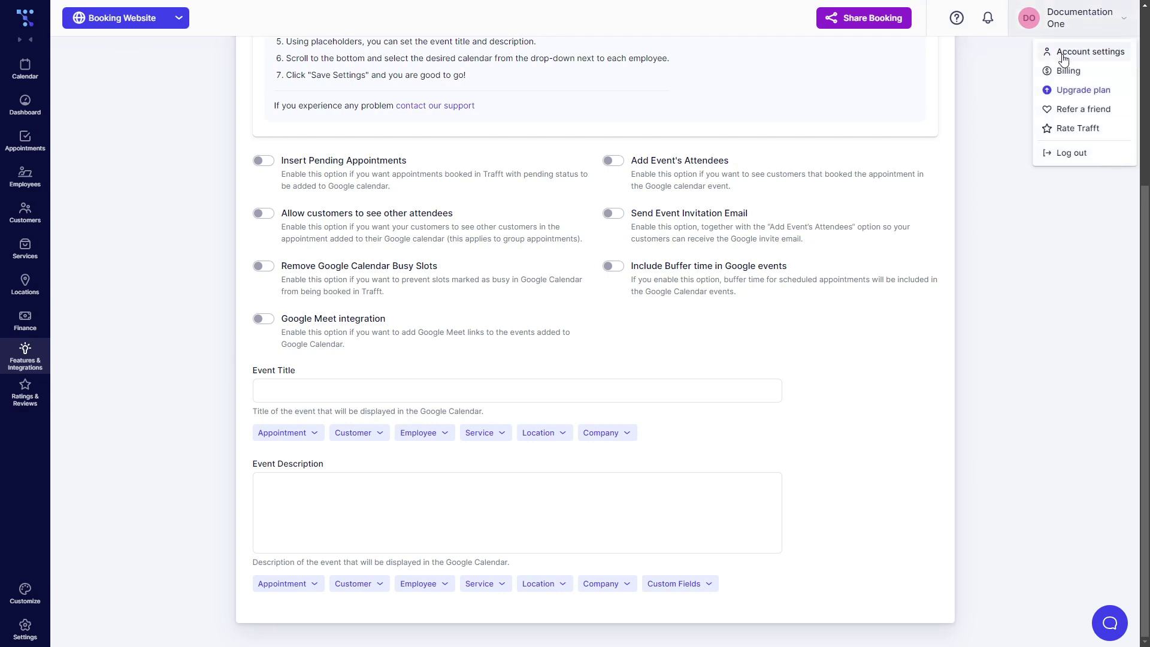
{"action": "left_click", "coordinate": [1054, 53]}
{"action": "left_click", "coordinate": [384, 177]}
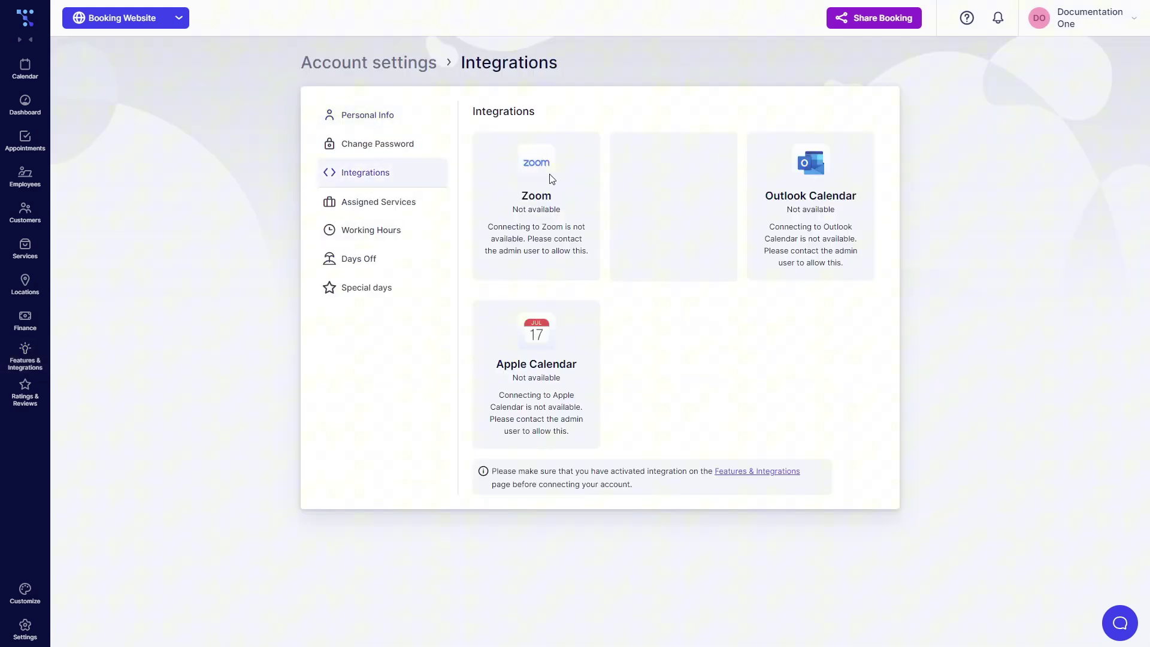
{"action": "left_click", "coordinate": [680, 214]}
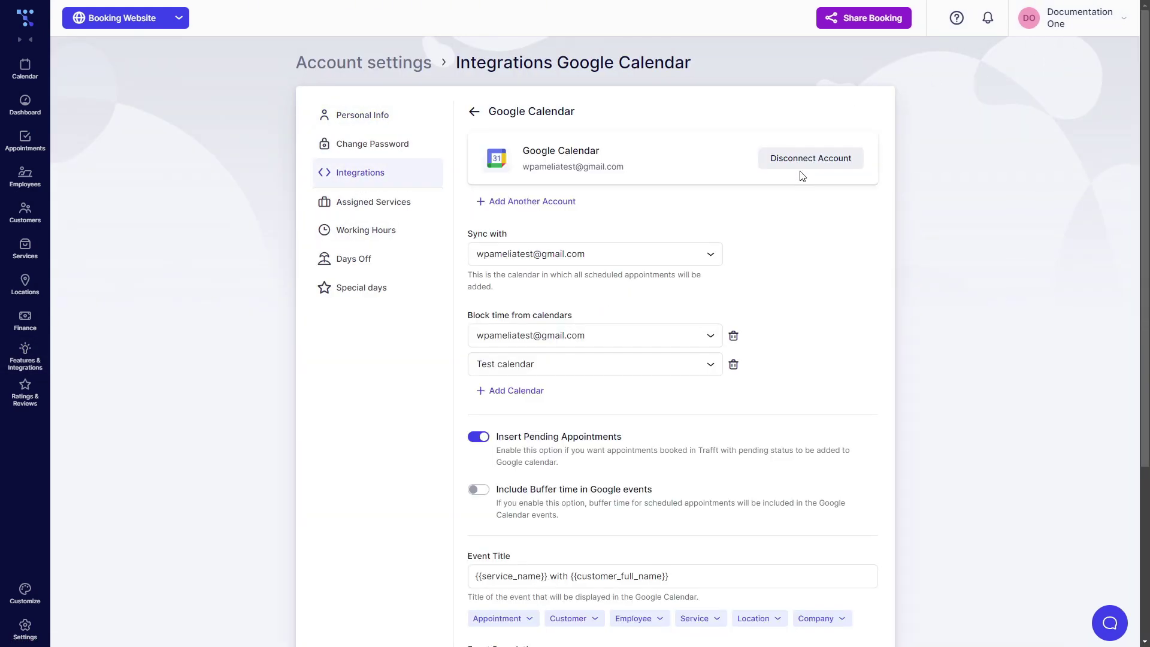
{"action": "left_click", "coordinate": [803, 160]}
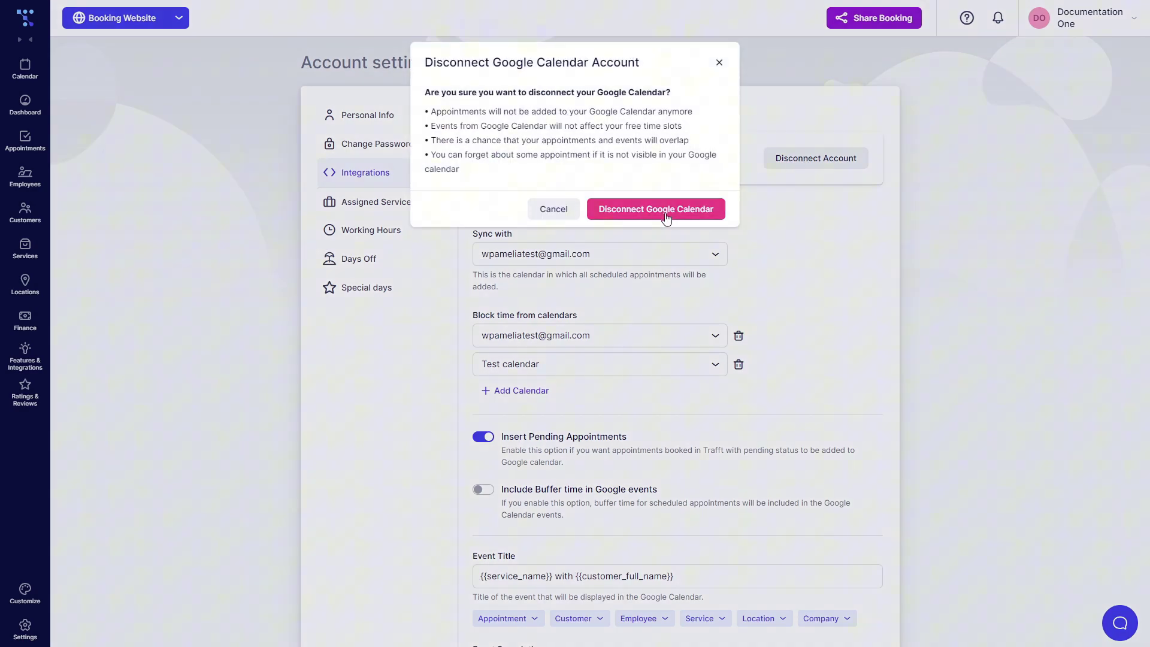
{"action": "left_click", "coordinate": [664, 211]}
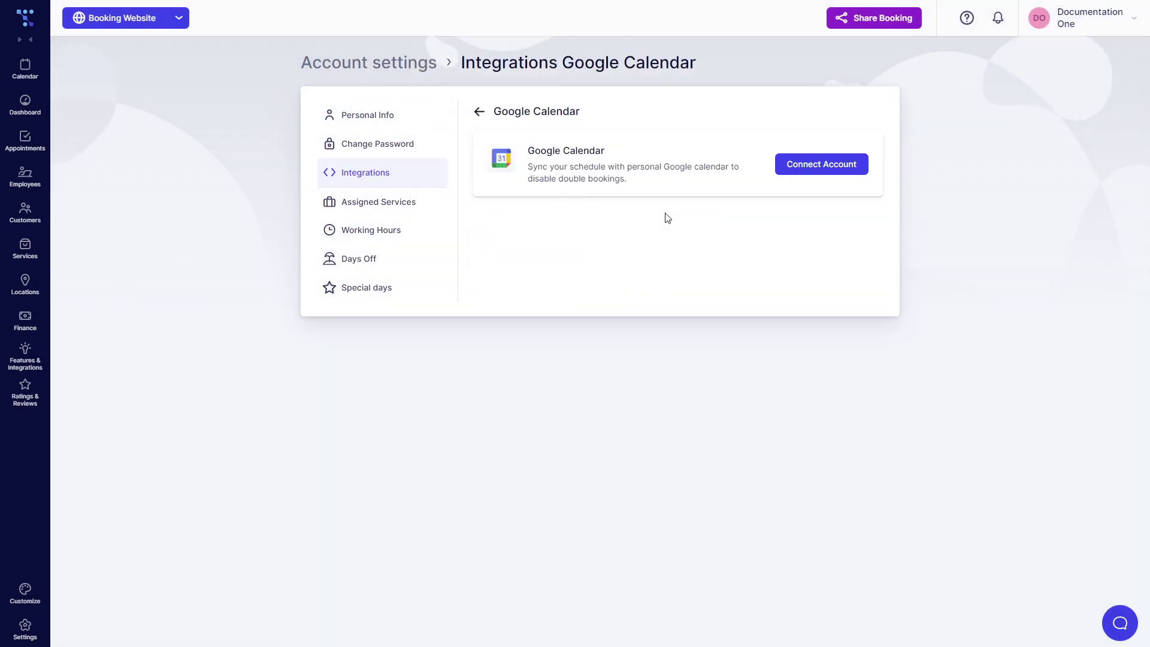
{"action": "left_click", "coordinate": [23, 369]}
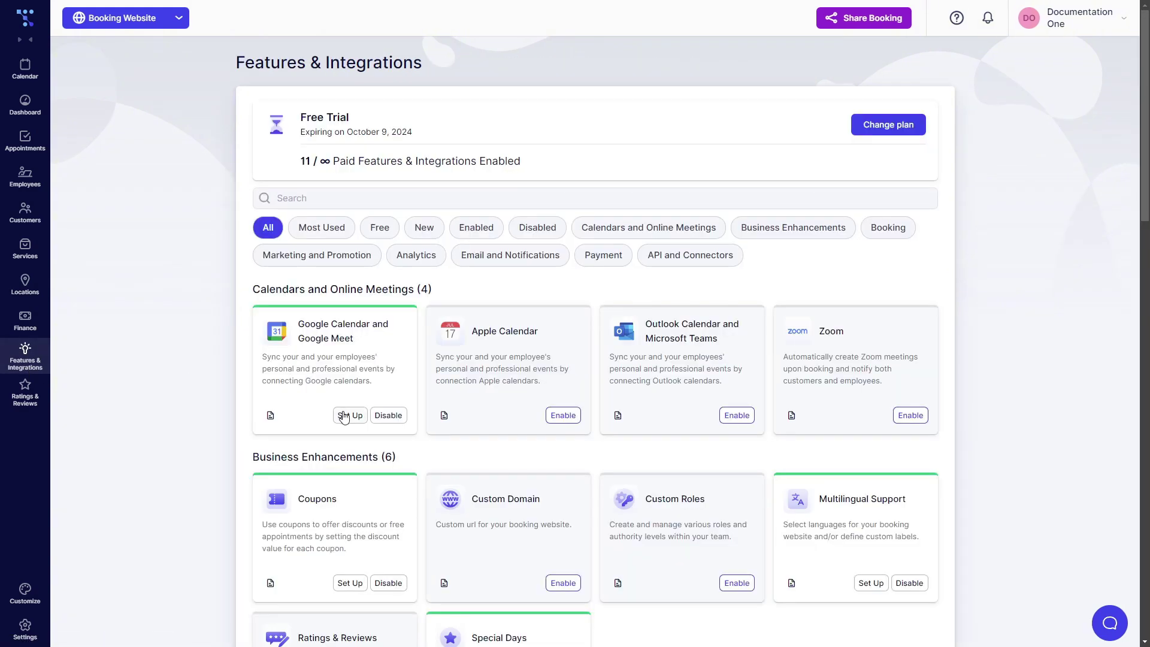
{"action": "left_click", "coordinate": [346, 421]}
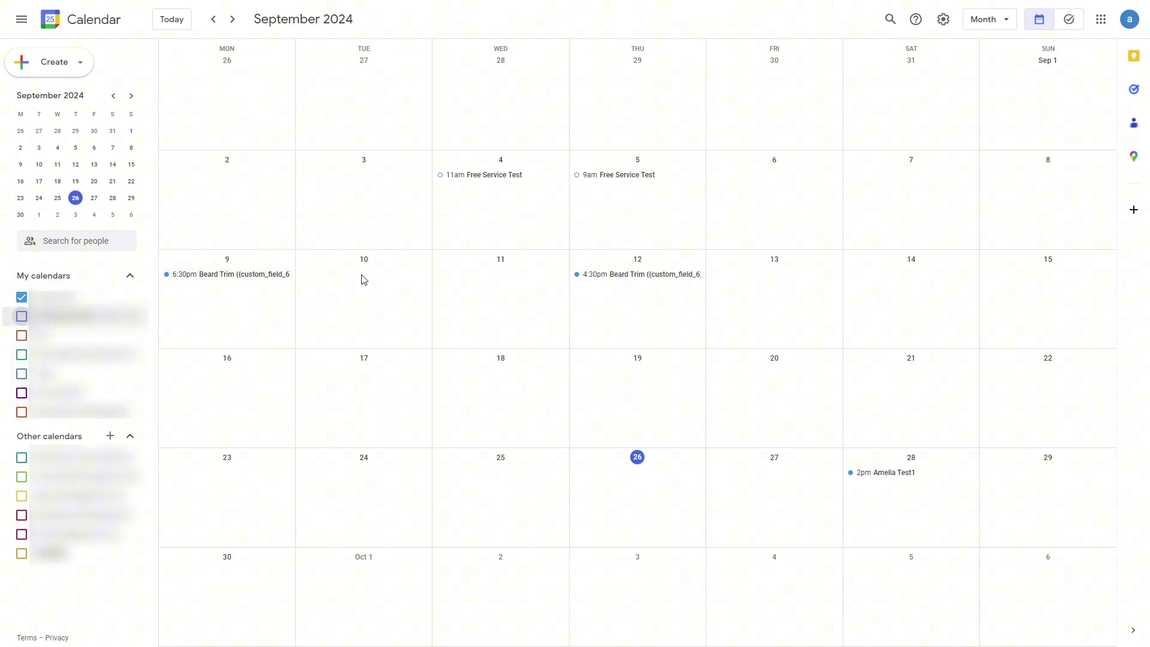
Switch back from Google Calendar's September 2024 view to Trafft's Google Calendar settings
{"action": "key", "text": "ctrl+Tab"}
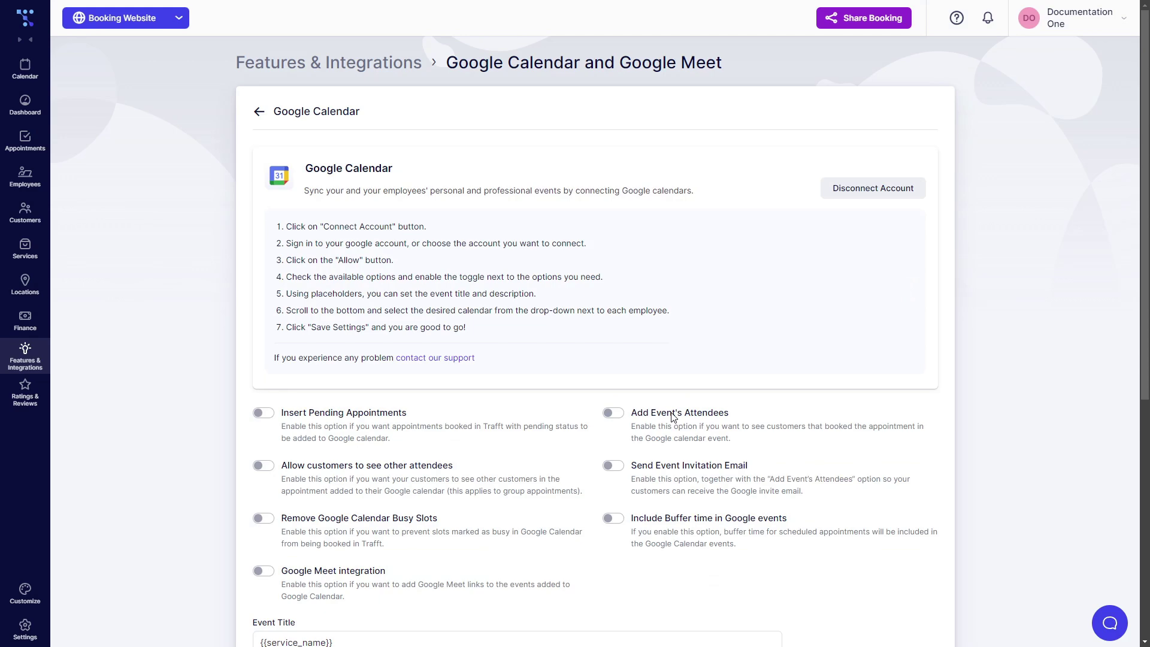
Scroll down to the Employees table, where neither of the two employees has a calendar assigned
{"action": "scroll", "coordinate": [676, 290], "scroll_direction": "down", "scroll_amount": 7}
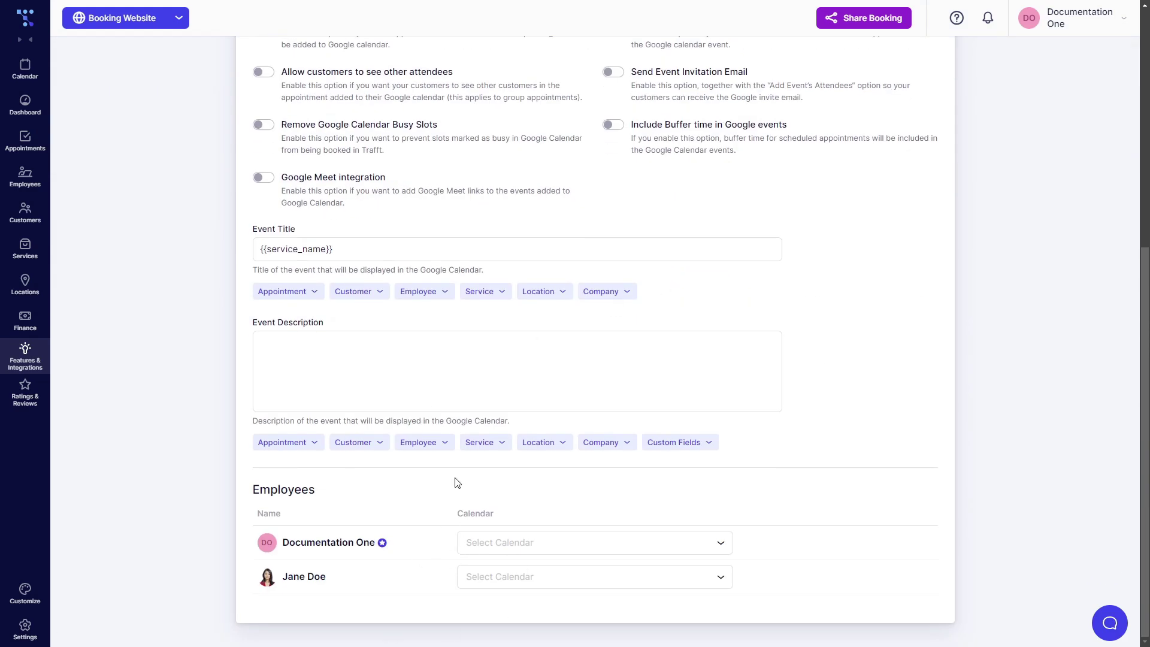
Connect the Google account to the personal Google Calendar integration in account settings
{"action": "left_click", "coordinate": [1069, 23]}
{"action": "left_click", "coordinate": [1063, 52]}
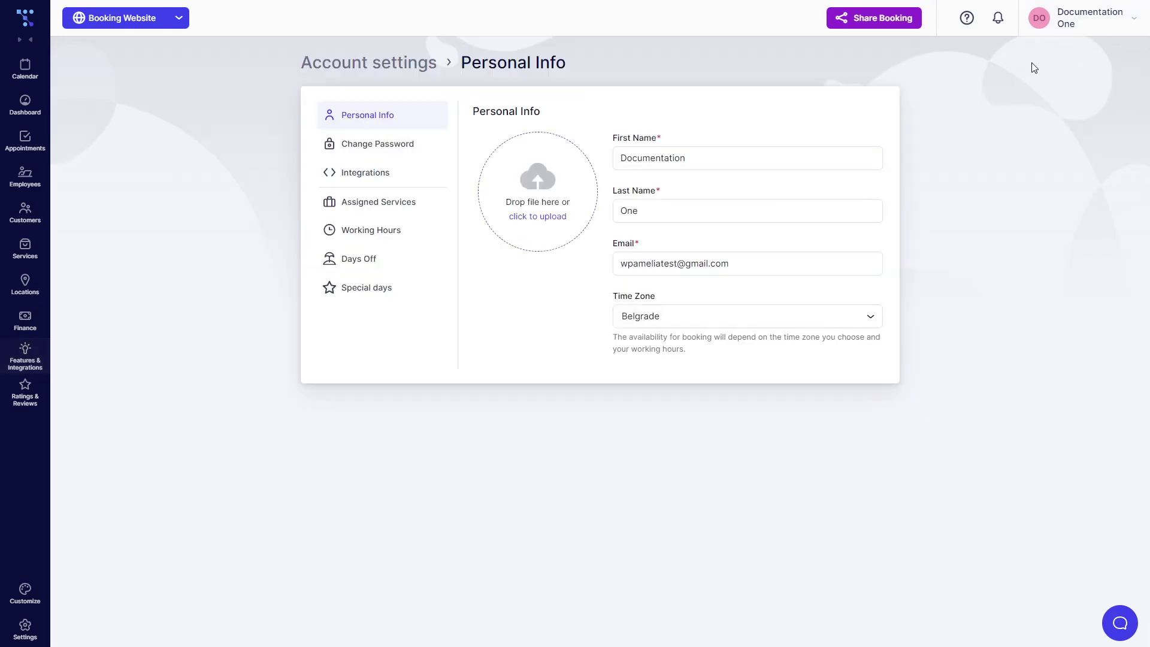
{"action": "left_click", "coordinate": [394, 183]}
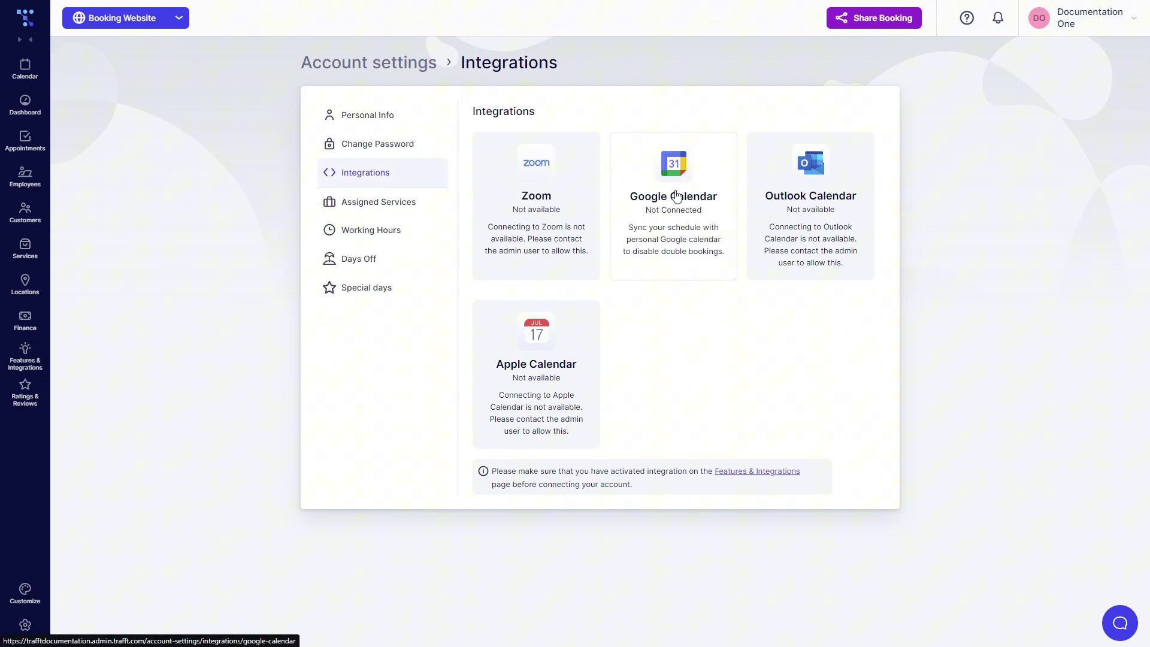
{"action": "left_click", "coordinate": [677, 195]}
{"action": "left_click", "coordinate": [798, 166]}
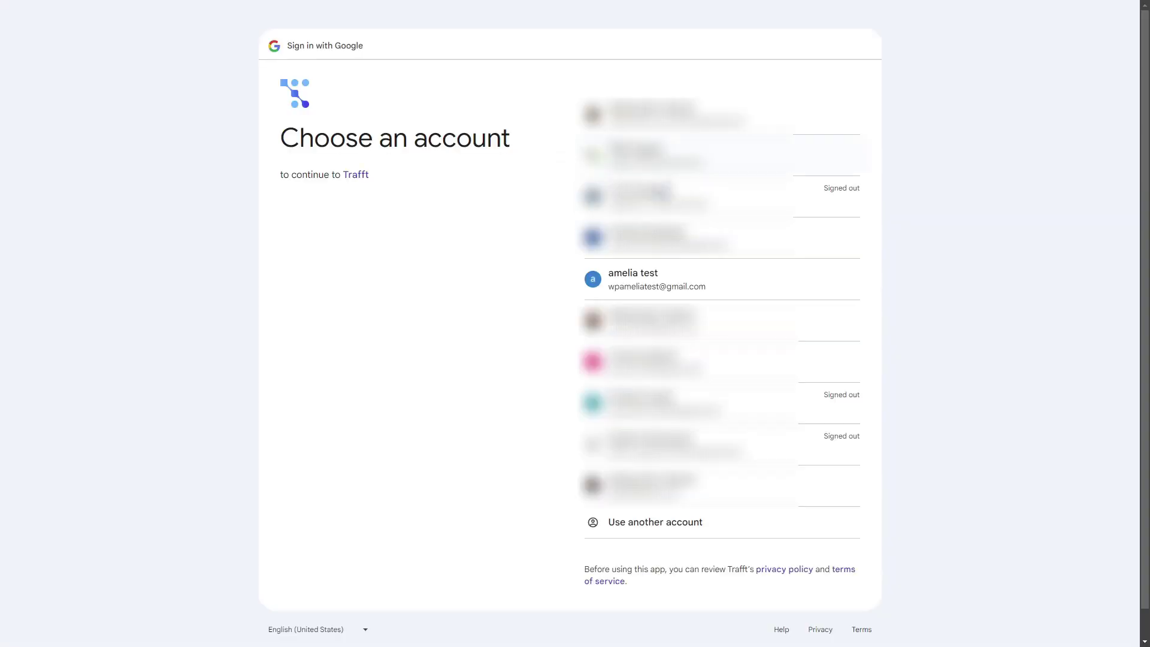
{"action": "left_click", "coordinate": [657, 286]}
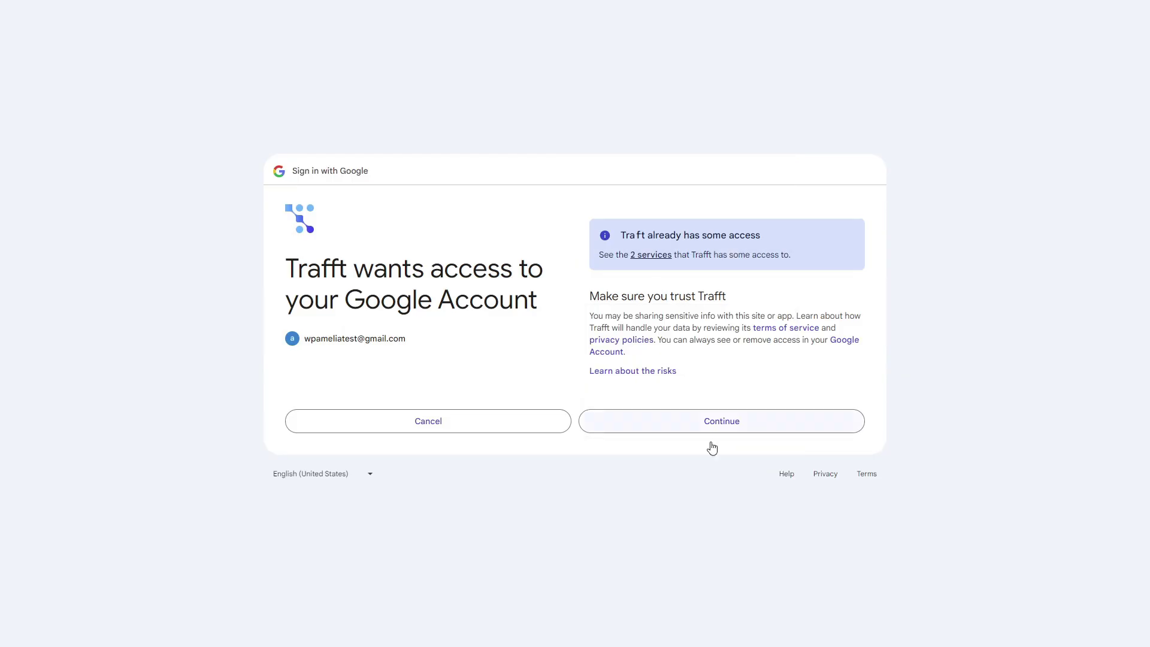
{"action": "left_click", "coordinate": [723, 426]}
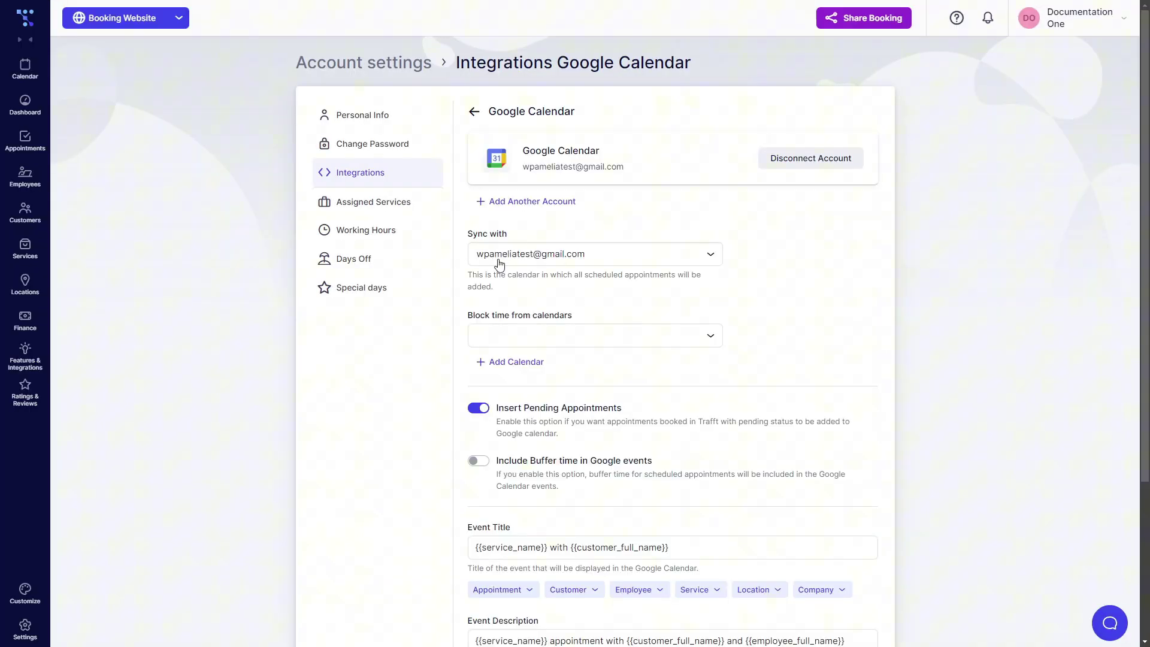
Block time from the main calendar and the Test calendar, and save the personal settings
{"action": "left_click", "coordinate": [562, 339]}
{"action": "left_click", "coordinate": [521, 363]}
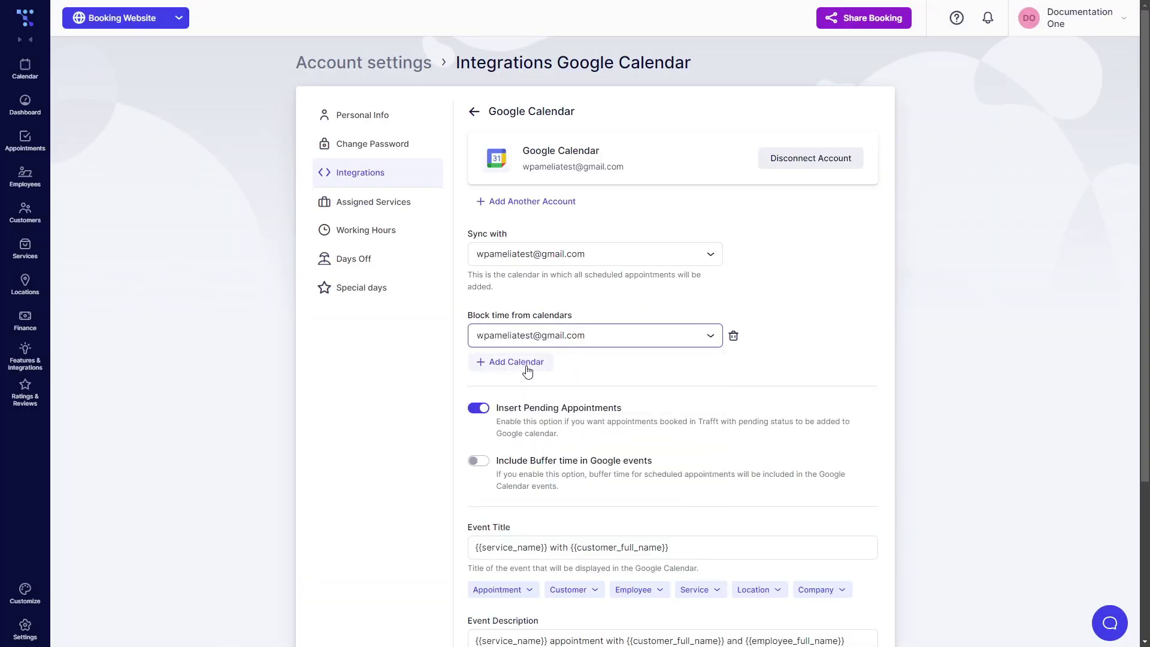
{"action": "left_click", "coordinate": [527, 366]}
{"action": "left_click", "coordinate": [549, 367]}
{"action": "left_click", "coordinate": [531, 394]}
{"action": "scroll", "coordinate": [636, 418], "scroll_direction": "down", "scroll_amount": 3}
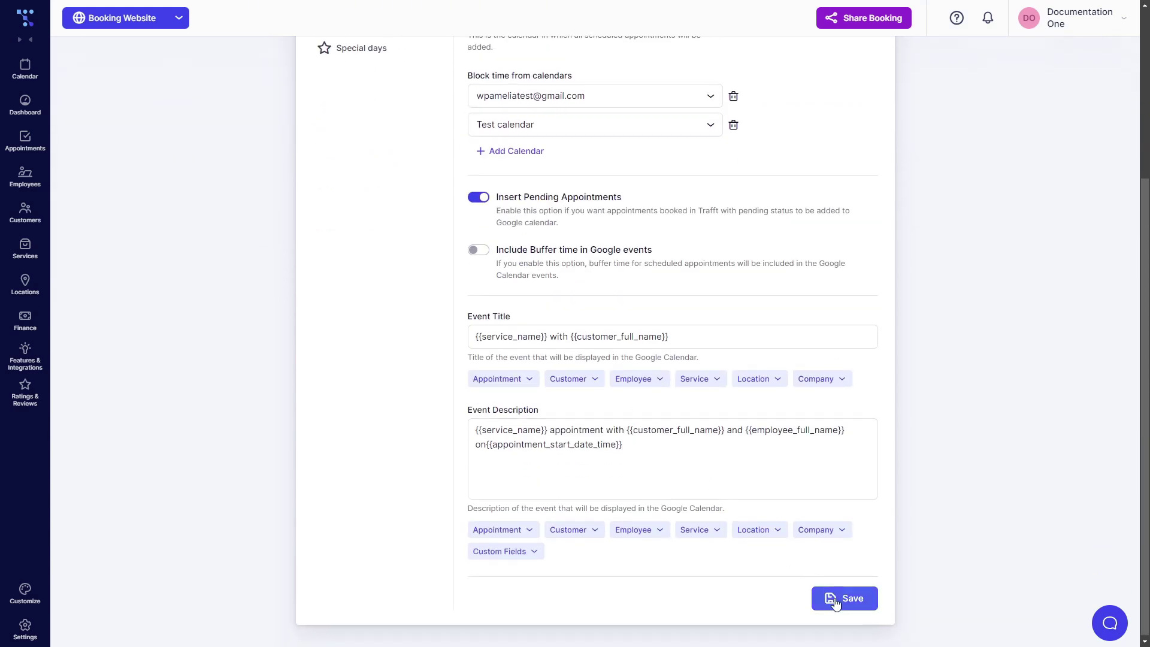
{"action": "left_click", "coordinate": [838, 599]}
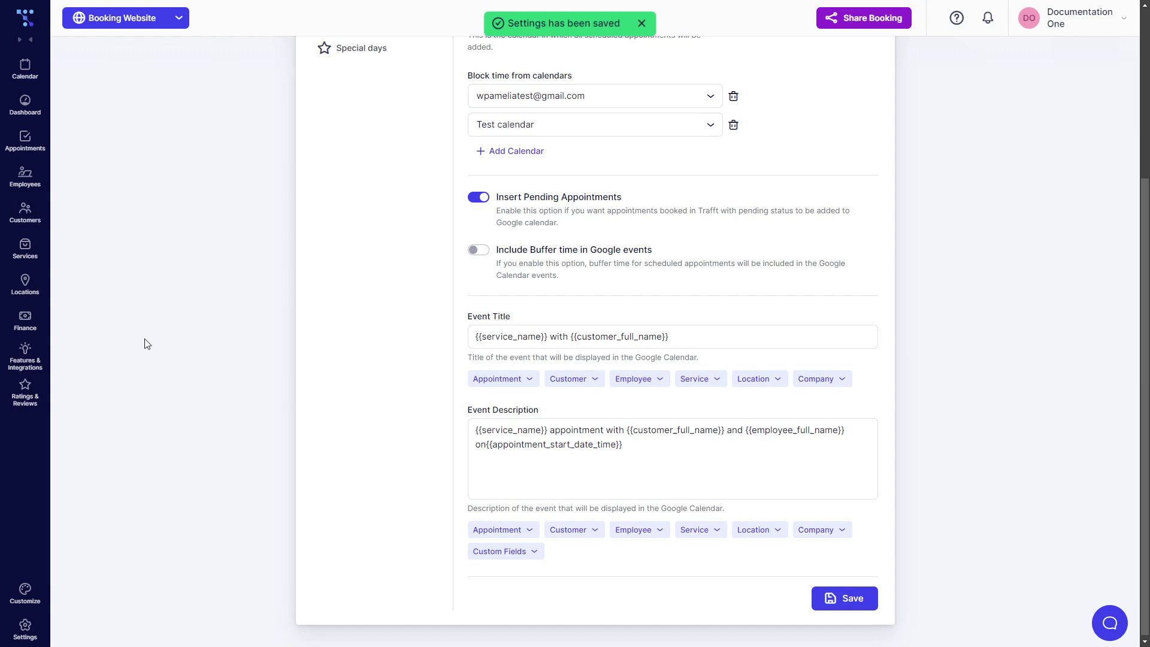
{"action": "left_click", "coordinate": [24, 359]}
Remove Documentation One's own overriding calendar connection in the Google Calendar settings
{"action": "left_click", "coordinate": [346, 414]}
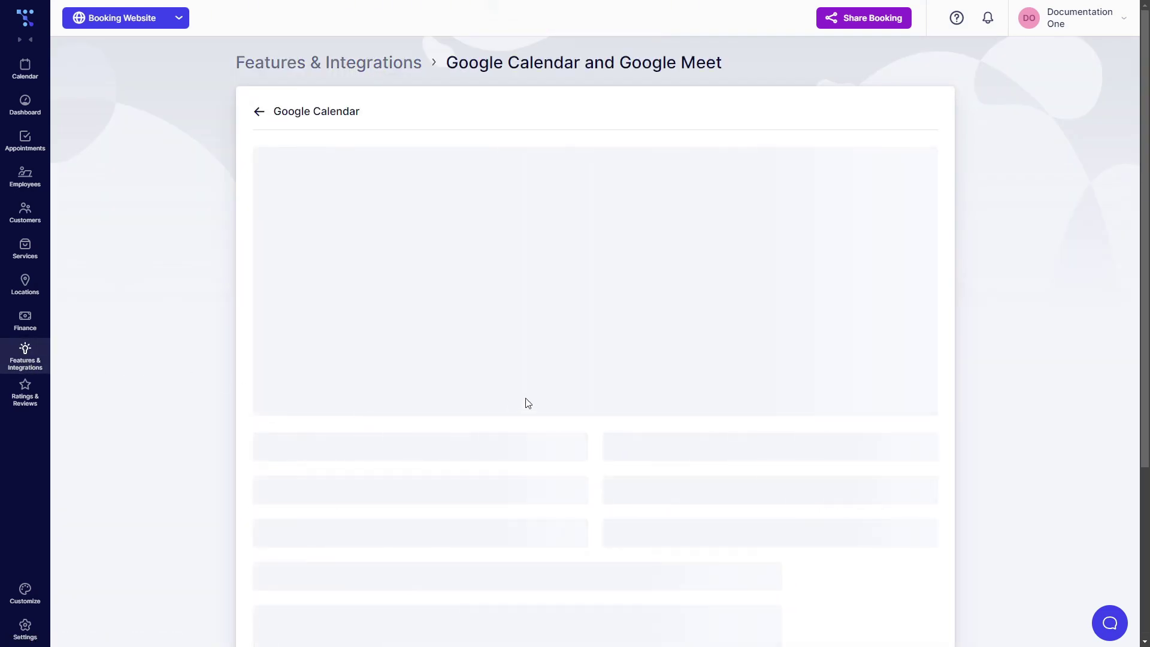
{"action": "scroll", "coordinate": [577, 259], "scroll_direction": "down", "scroll_amount": 6}
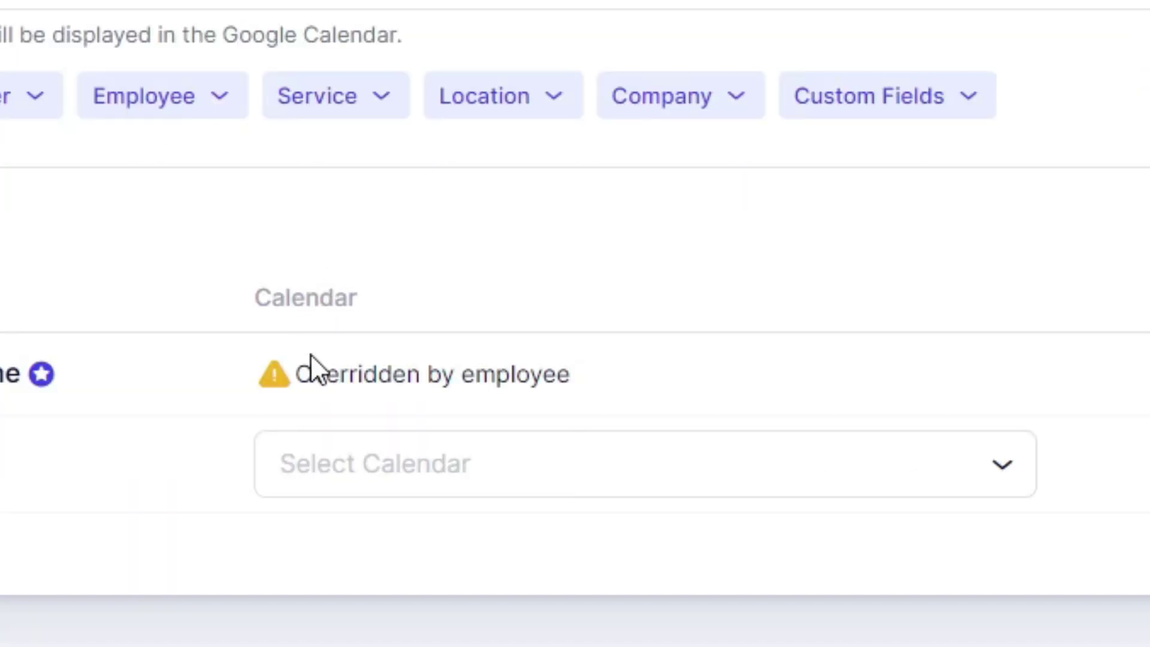
{"action": "left_click_drag", "start_coordinate": [351, 387], "coordinate": [488, 380]}
{"action": "left_click", "coordinate": [475, 321]}
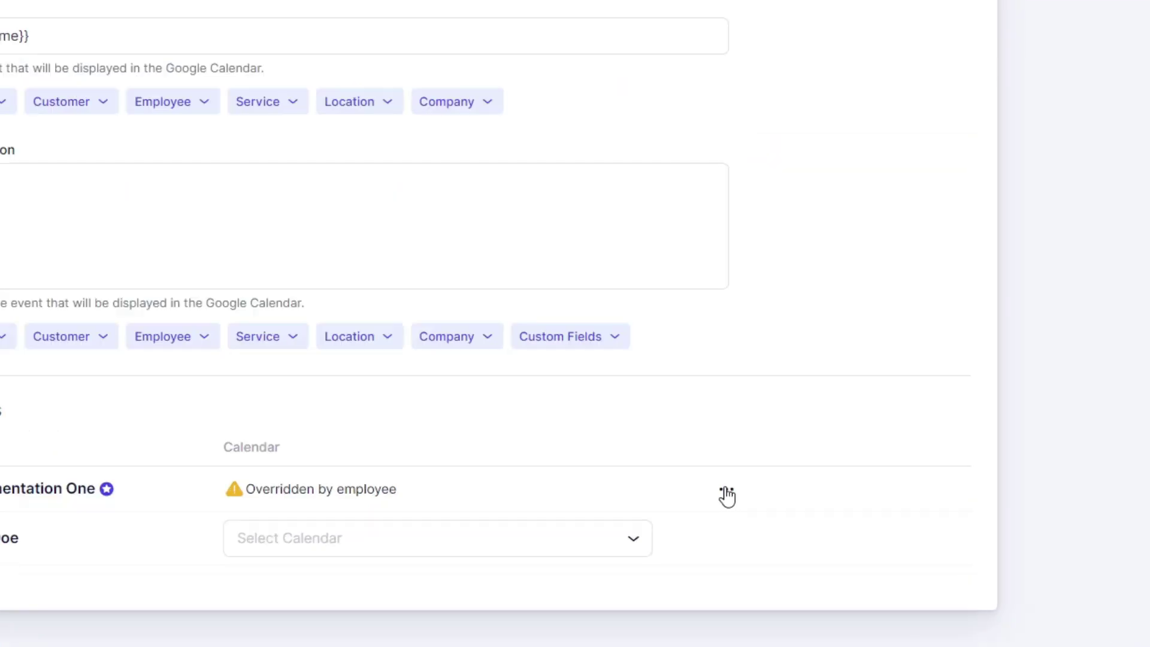
{"action": "left_click", "coordinate": [780, 547]}
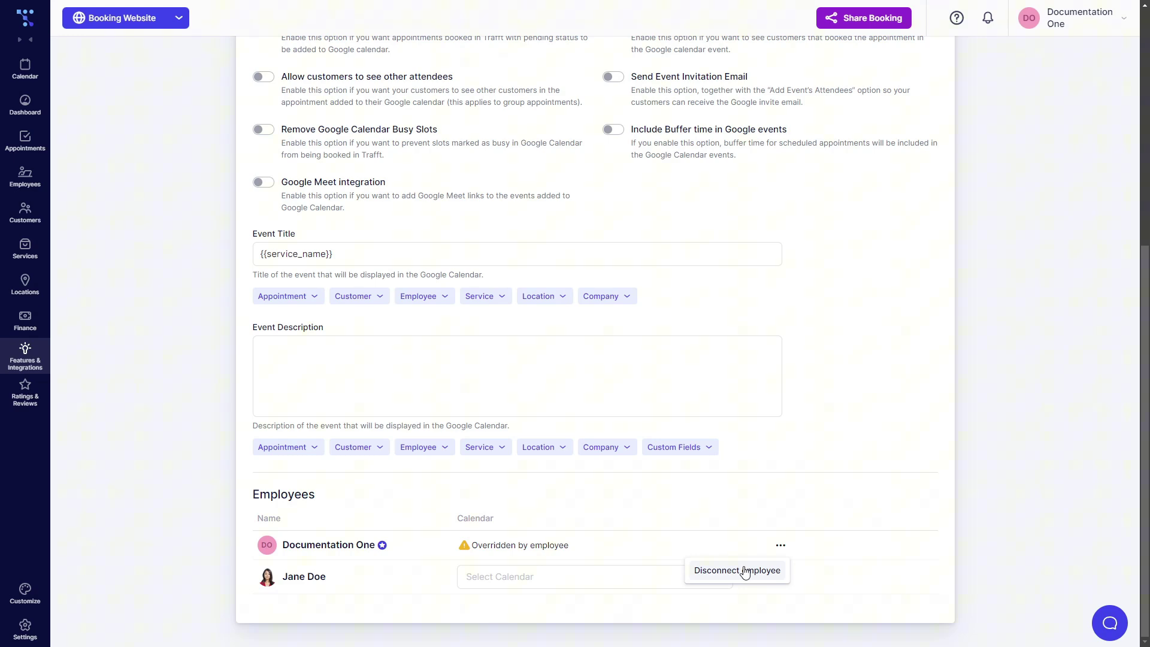
{"action": "left_click", "coordinate": [738, 570]}
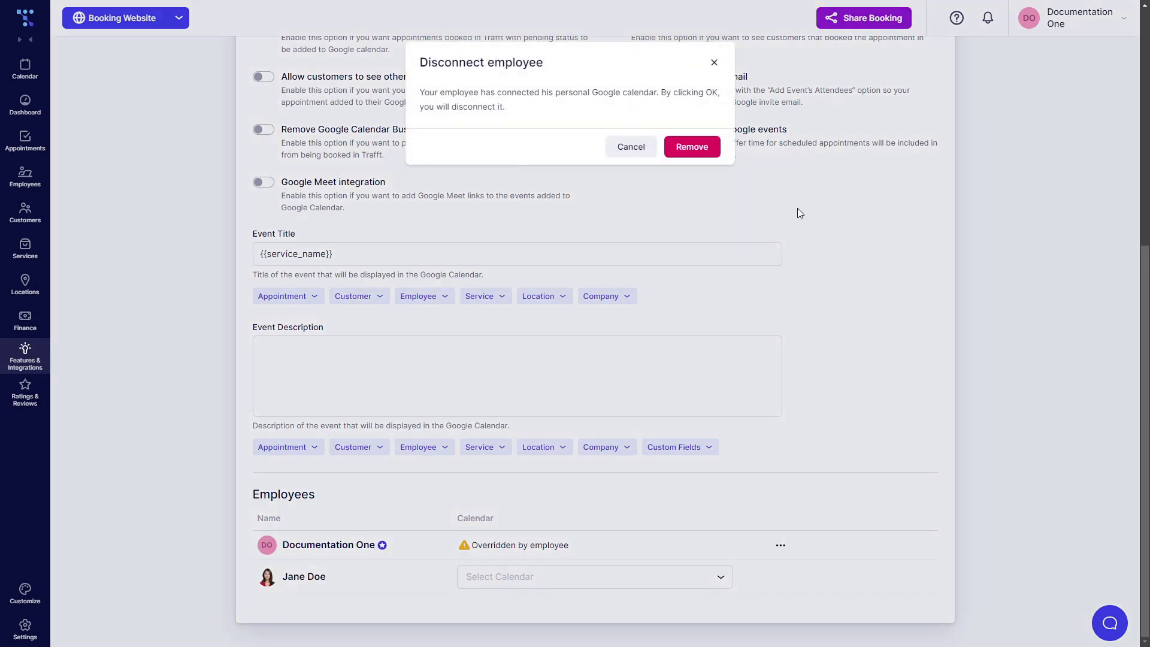
{"action": "left_click", "coordinate": [663, 148]}
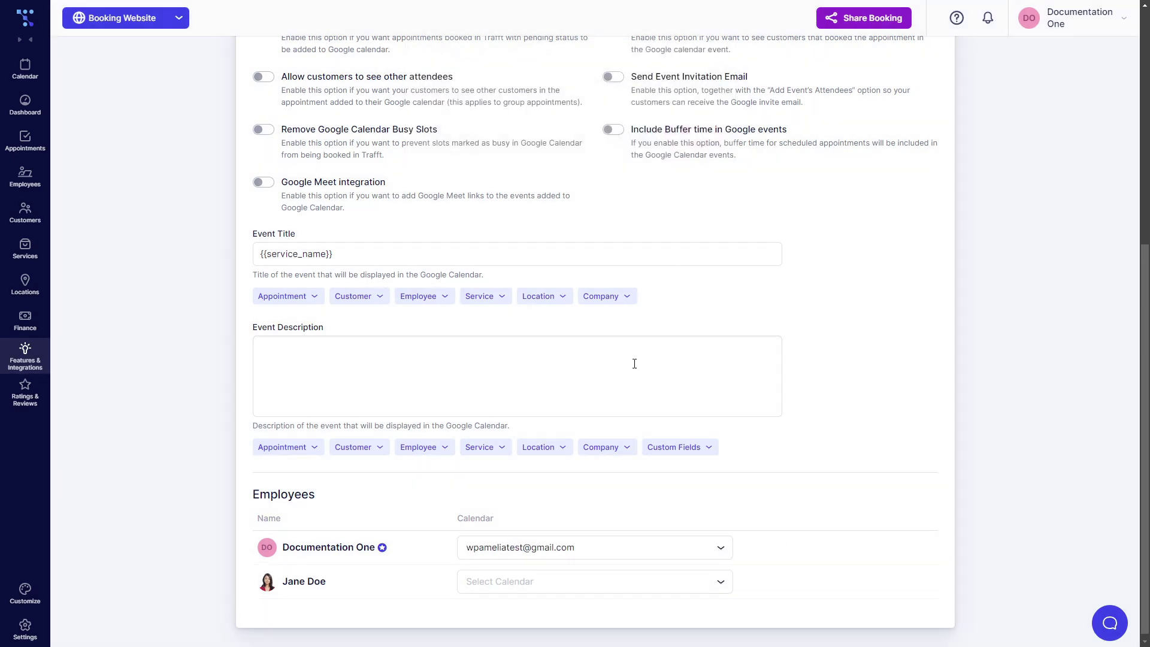
Assign Test calendar to Documentation One and save the changes
{"action": "left_click", "coordinate": [602, 548]}
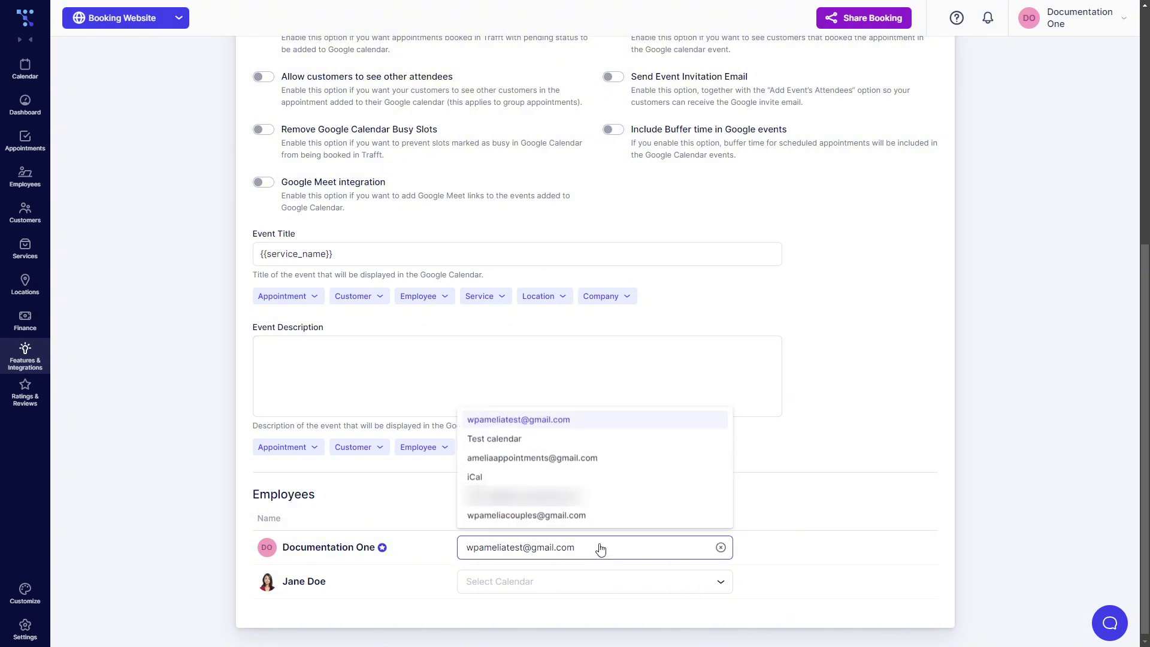
{"action": "left_click", "coordinate": [504, 443]}
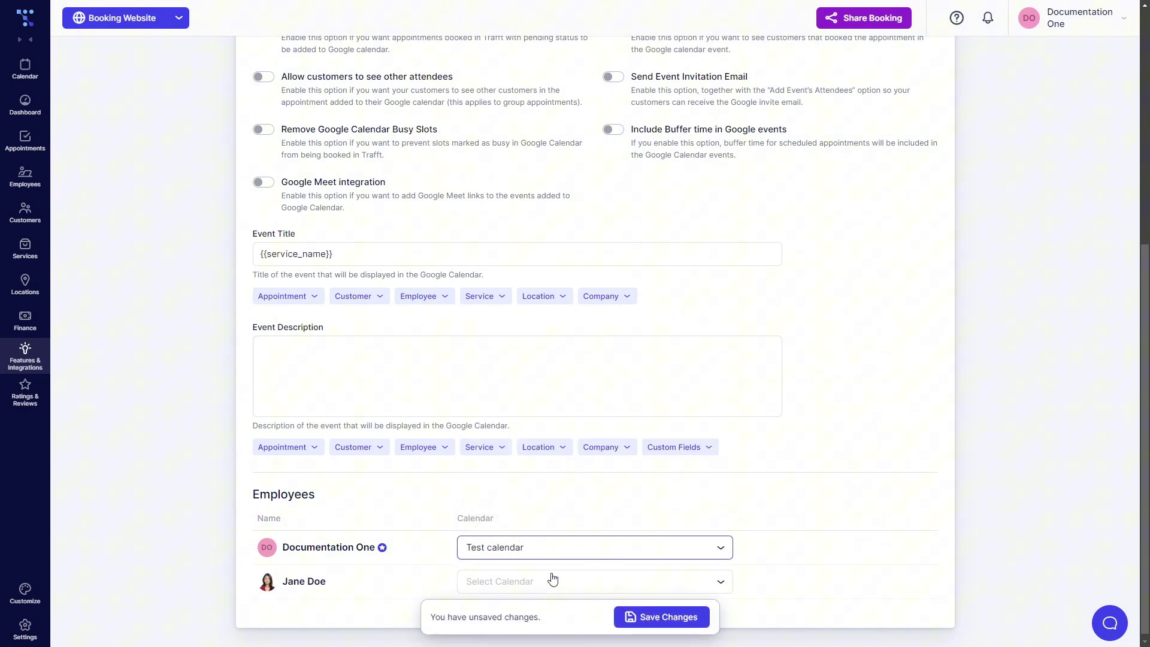
{"action": "left_click", "coordinate": [644, 620]}
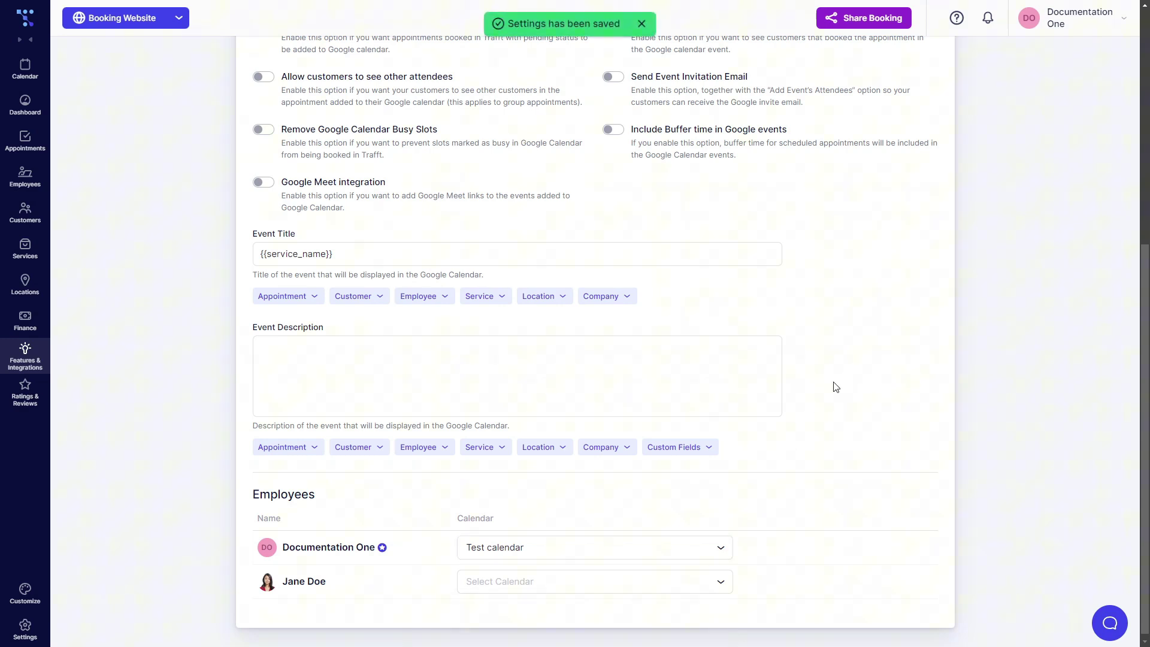
{"action": "left_click", "coordinate": [1106, 23]}
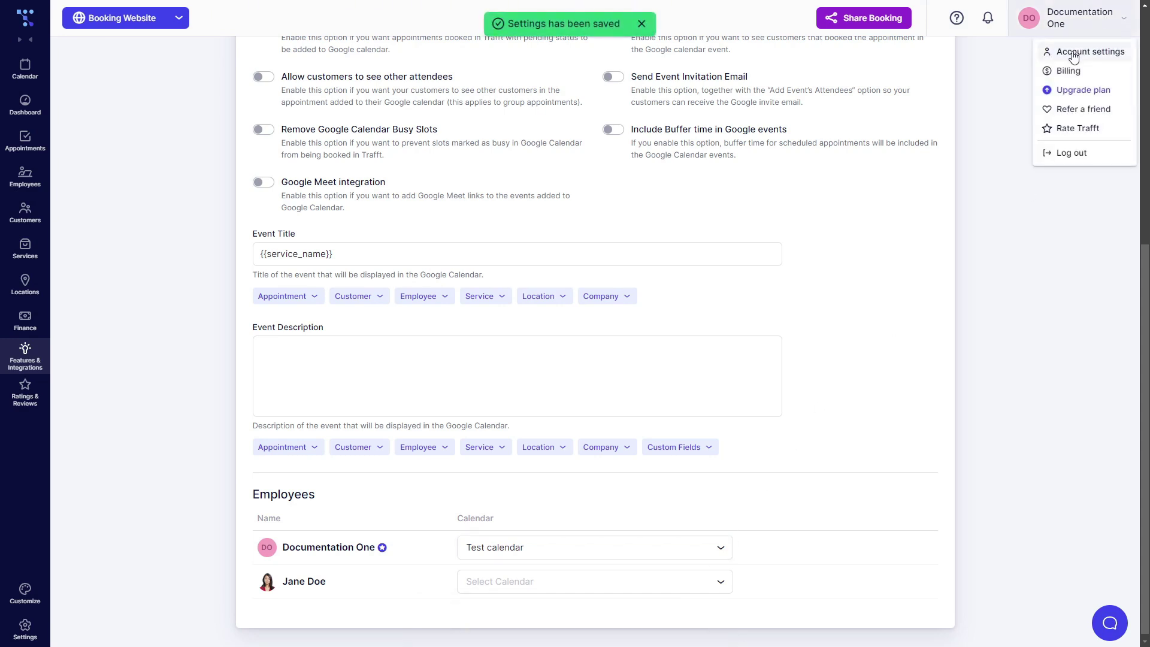
Check the personal Google Calendar integration notice stating the connection is managed by Admin
{"action": "left_click", "coordinate": [1073, 53]}
{"action": "left_click", "coordinate": [418, 178]}
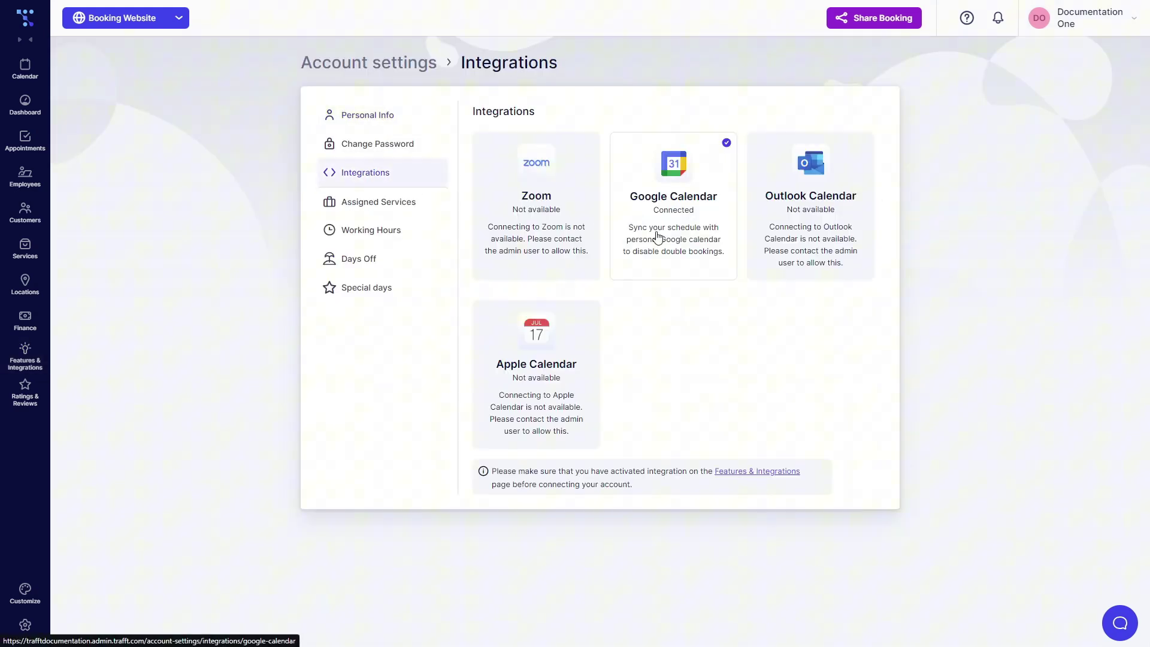
{"action": "left_click", "coordinate": [688, 238]}
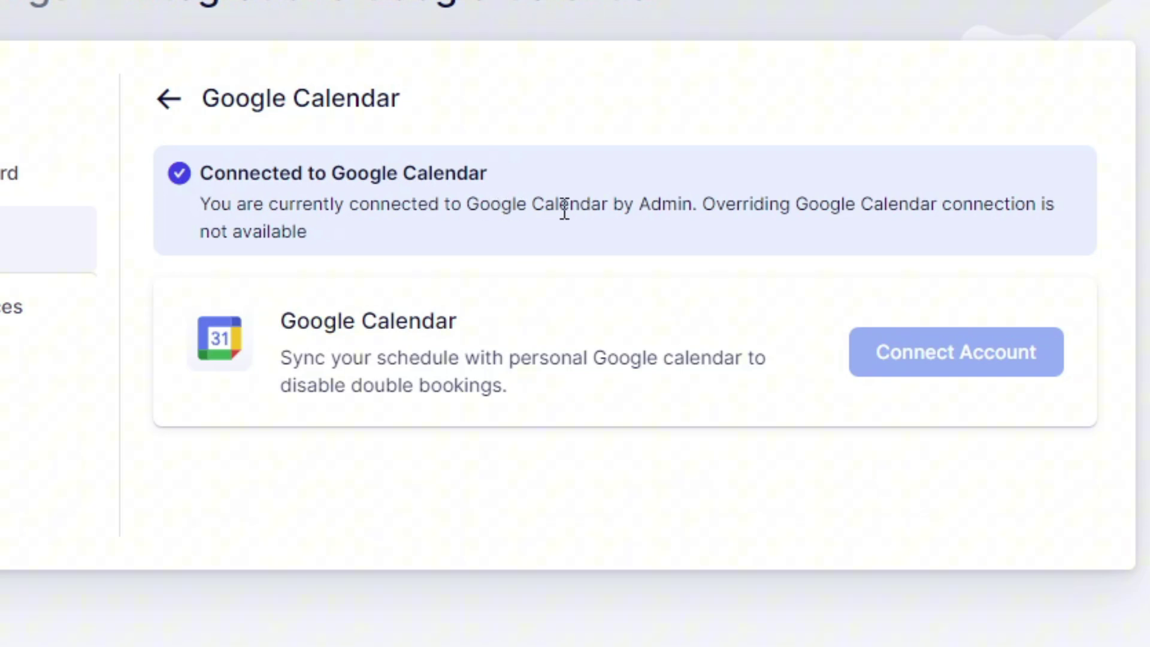
{"action": "double_click", "coordinate": [666, 204]}
{"action": "triple_click", "coordinate": [741, 214]}
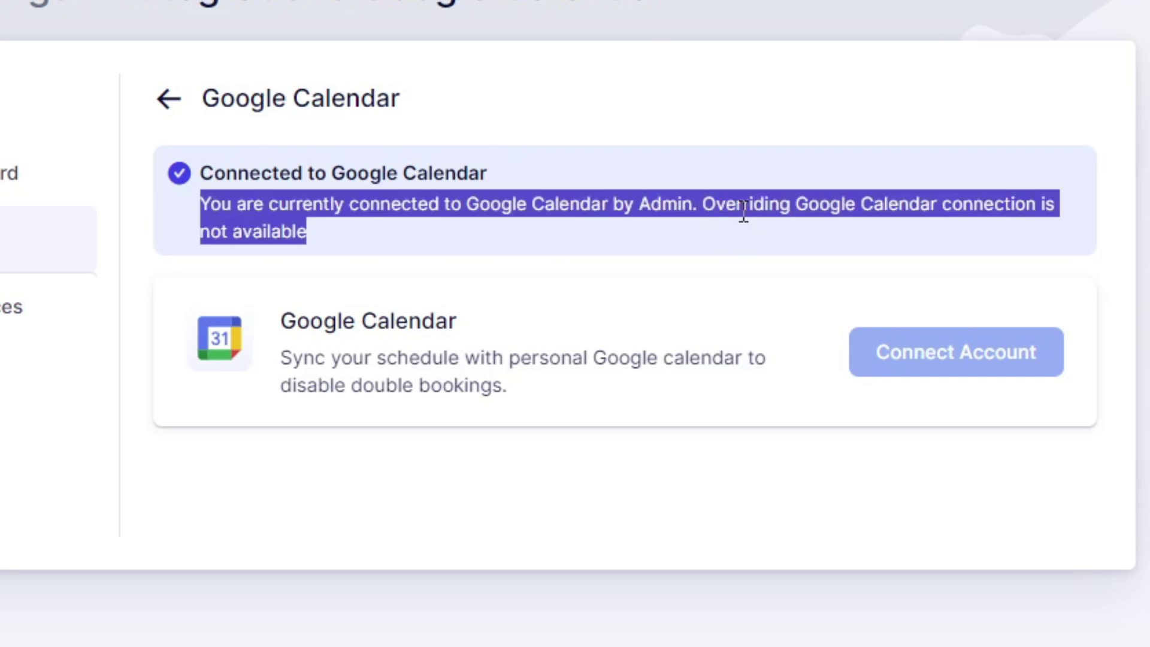
{"action": "left_click", "coordinate": [712, 225]}
{"action": "left_click_drag", "start_coordinate": [310, 235], "coordinate": [827, 249]}
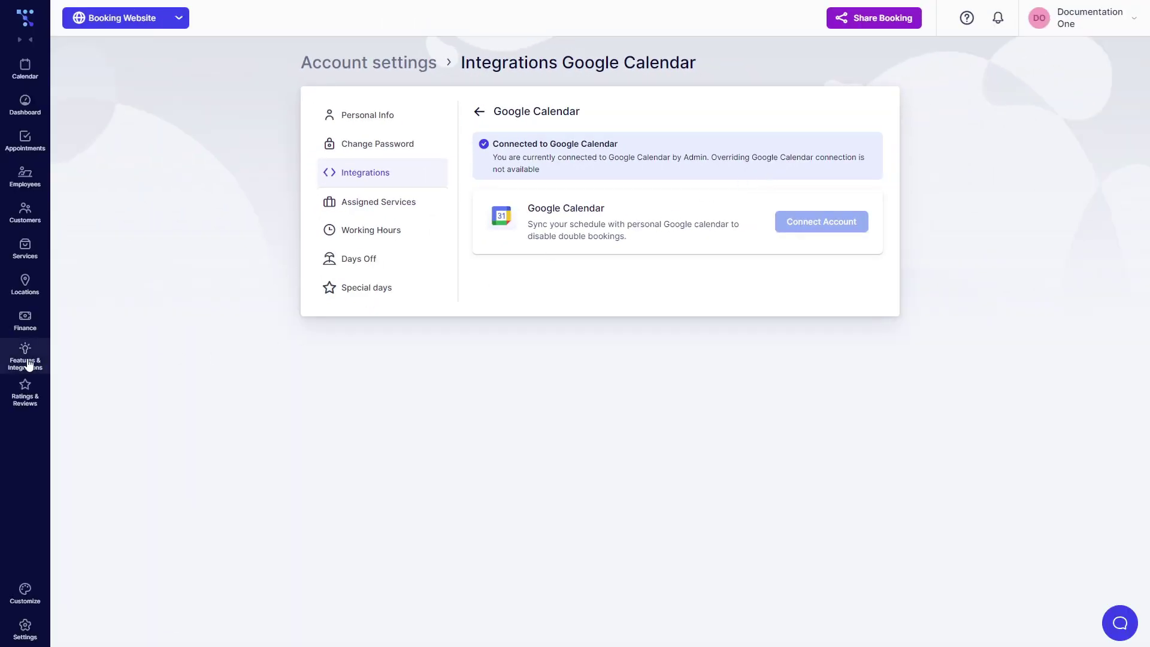
{"action": "left_click", "coordinate": [24, 358]}
{"action": "left_click", "coordinate": [350, 416]}
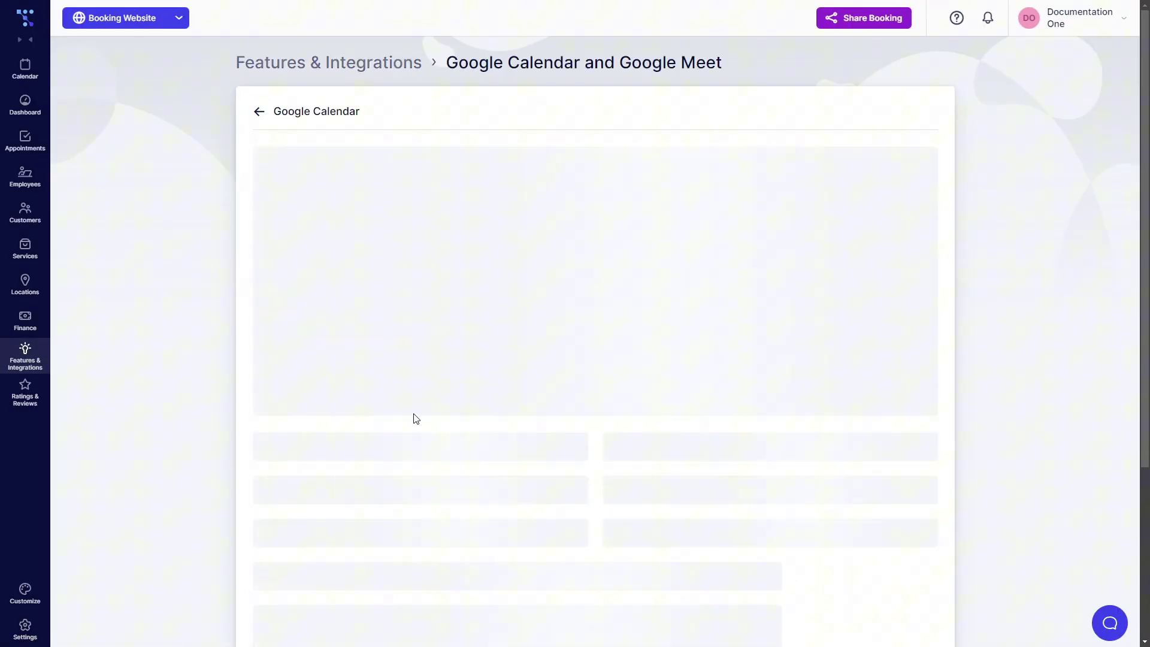
{"action": "scroll", "coordinate": [585, 402], "scroll_direction": "down", "scroll_amount": 6}
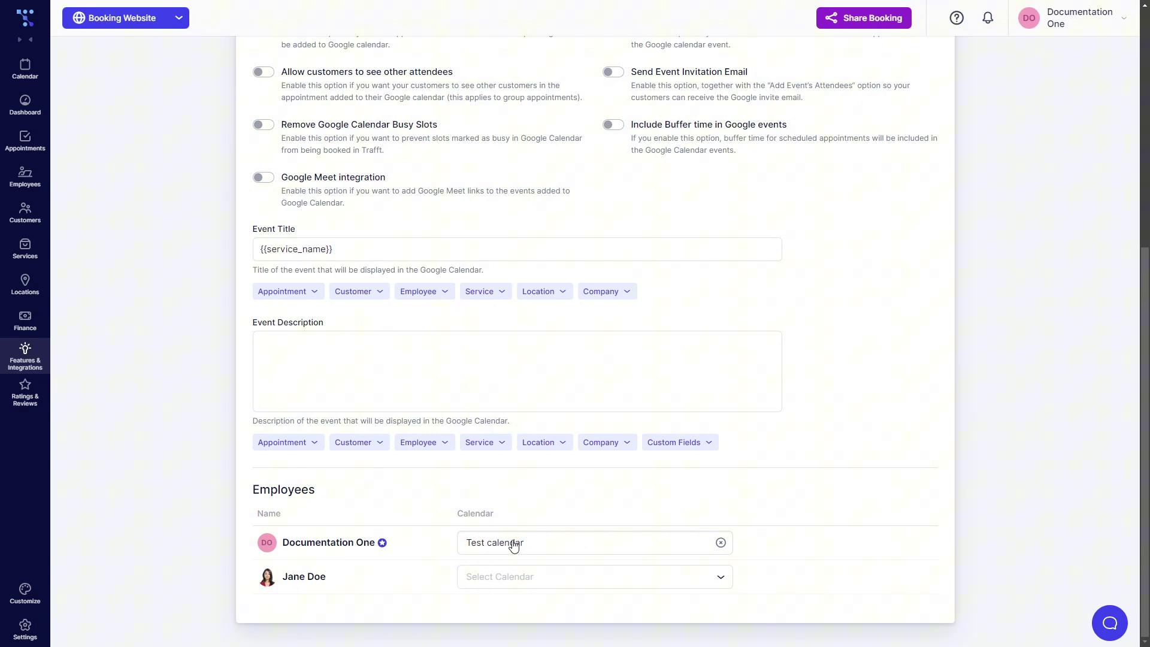
{"action": "left_click", "coordinate": [516, 583]}
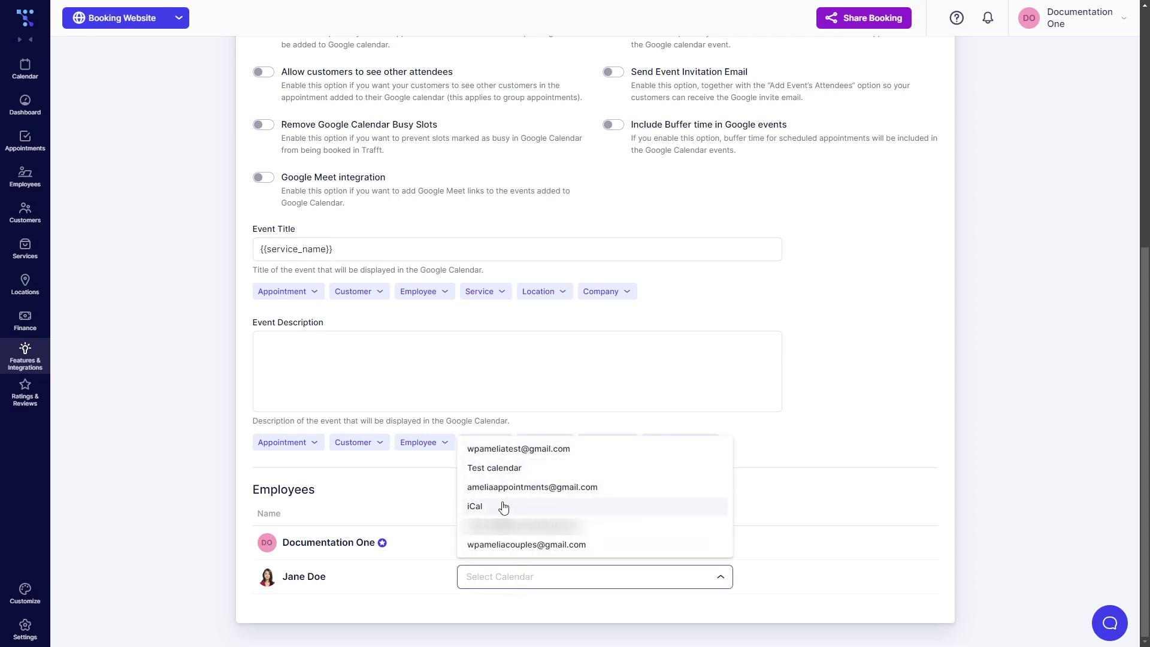
{"action": "left_click", "coordinate": [510, 604]}
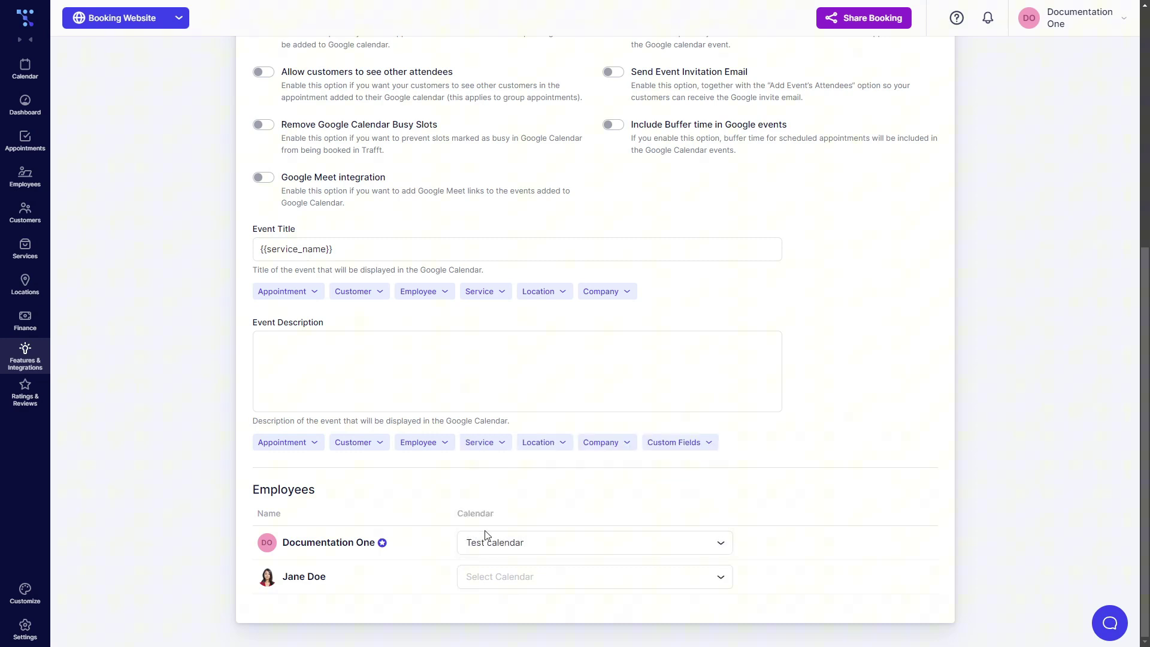
{"action": "scroll", "coordinate": [484, 534], "scroll_direction": "up", "scroll_amount": 3}
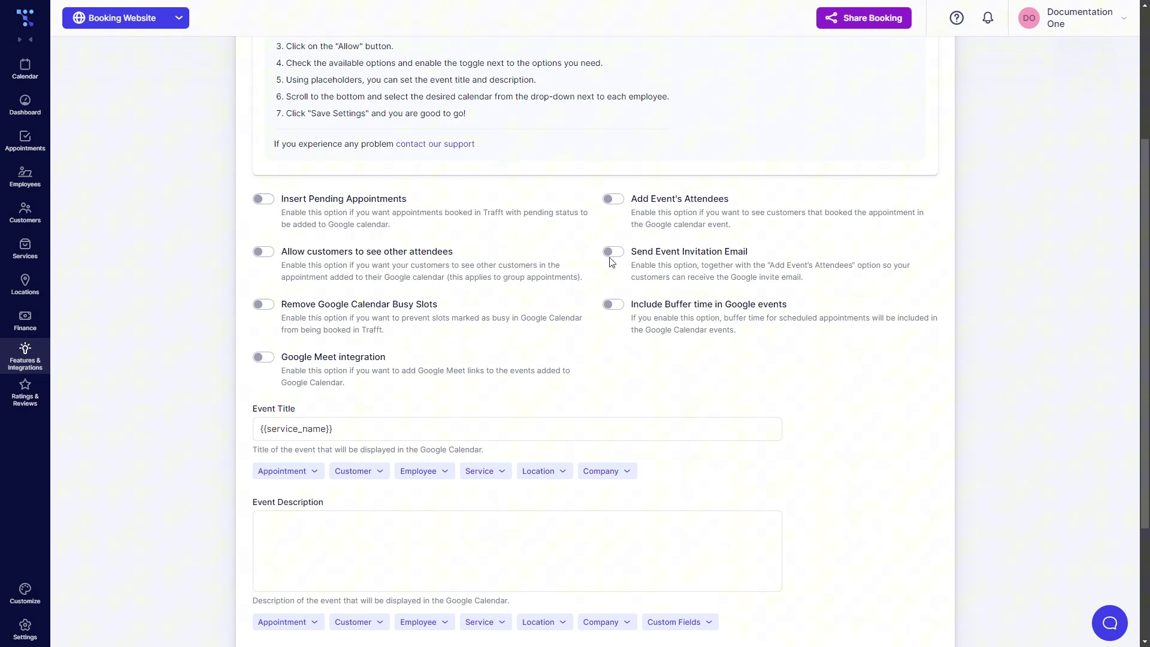
{"action": "triple_click", "coordinate": [290, 199]}
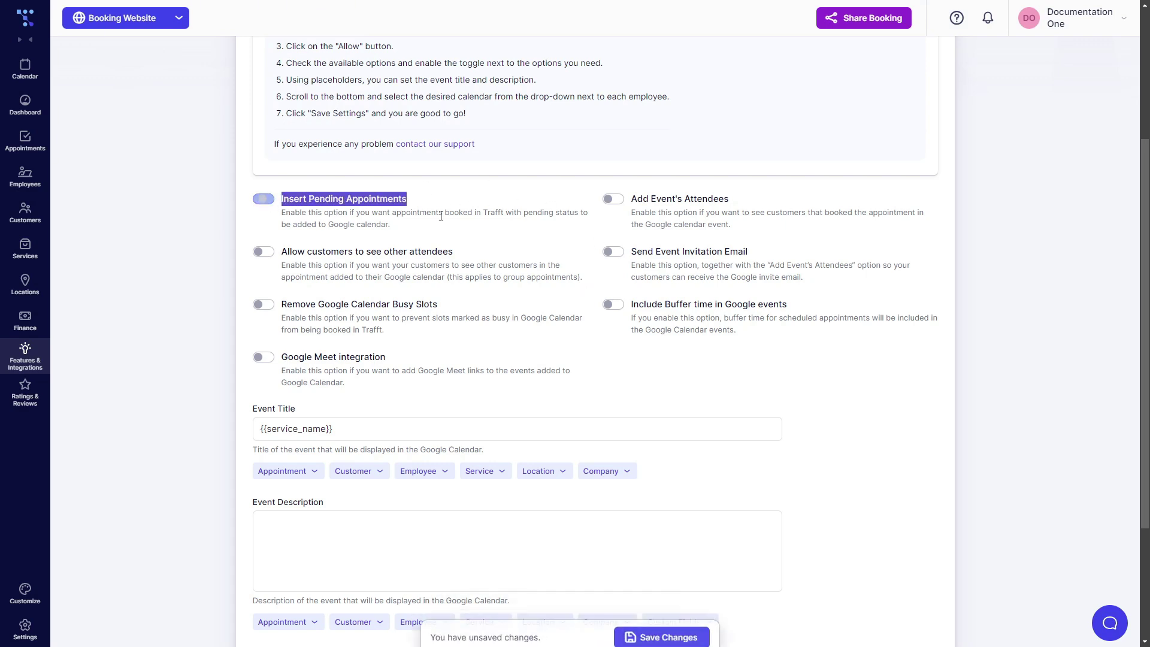
{"action": "triple_click", "coordinate": [698, 304]}
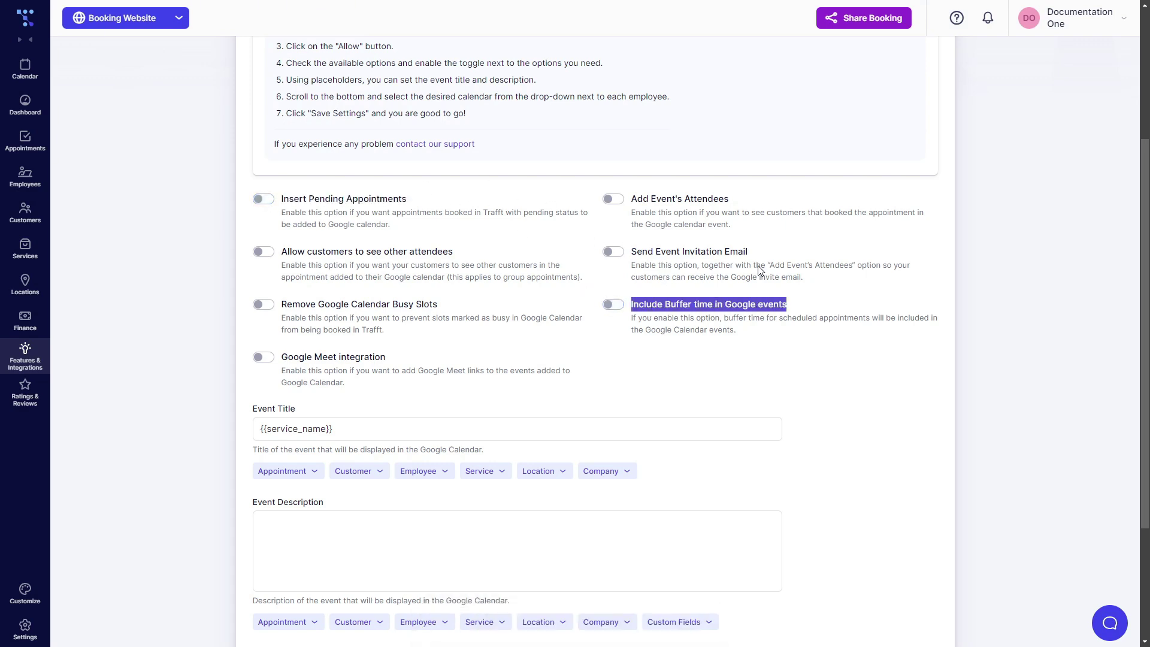
{"action": "left_click", "coordinate": [1073, 33]}
{"action": "left_click", "coordinate": [901, 251]}
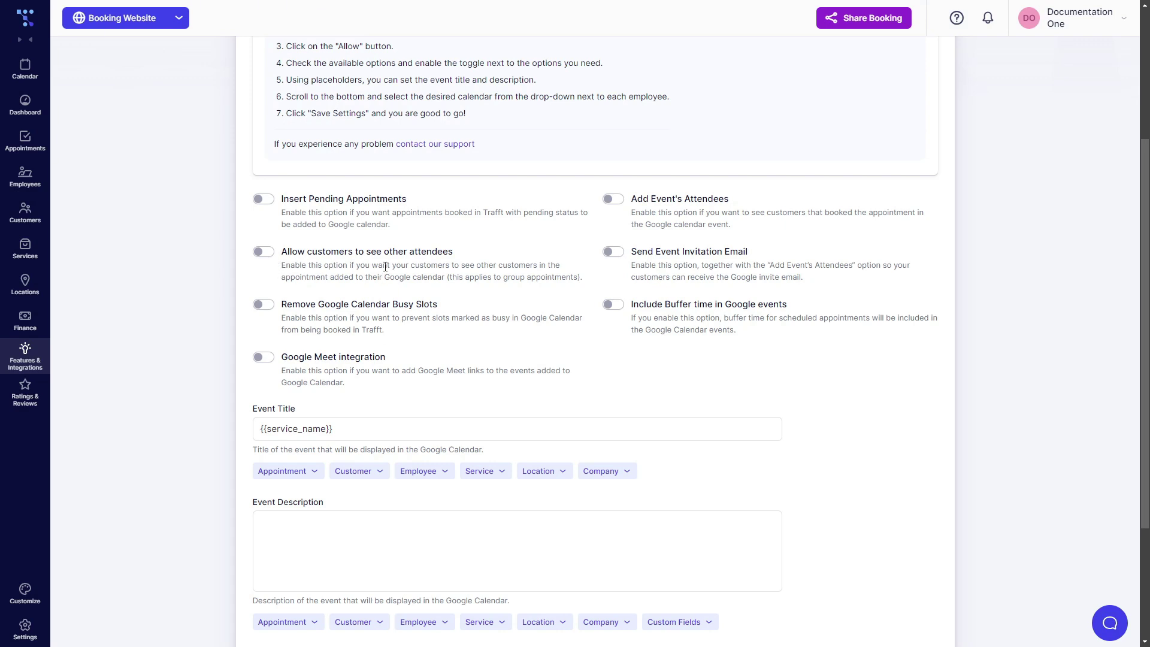
{"action": "left_click_drag", "start_coordinate": [514, 281], "coordinate": [578, 279]}
{"action": "left_click", "coordinate": [496, 290]}
Create a timed Lunch event on September 27 from 1:00pm to 2:00pm and save it
{"action": "left_click_drag", "start_coordinate": [392, 307], "coordinate": [413, 306]}
{"action": "left_click", "coordinate": [426, 309], "text": "shift"}
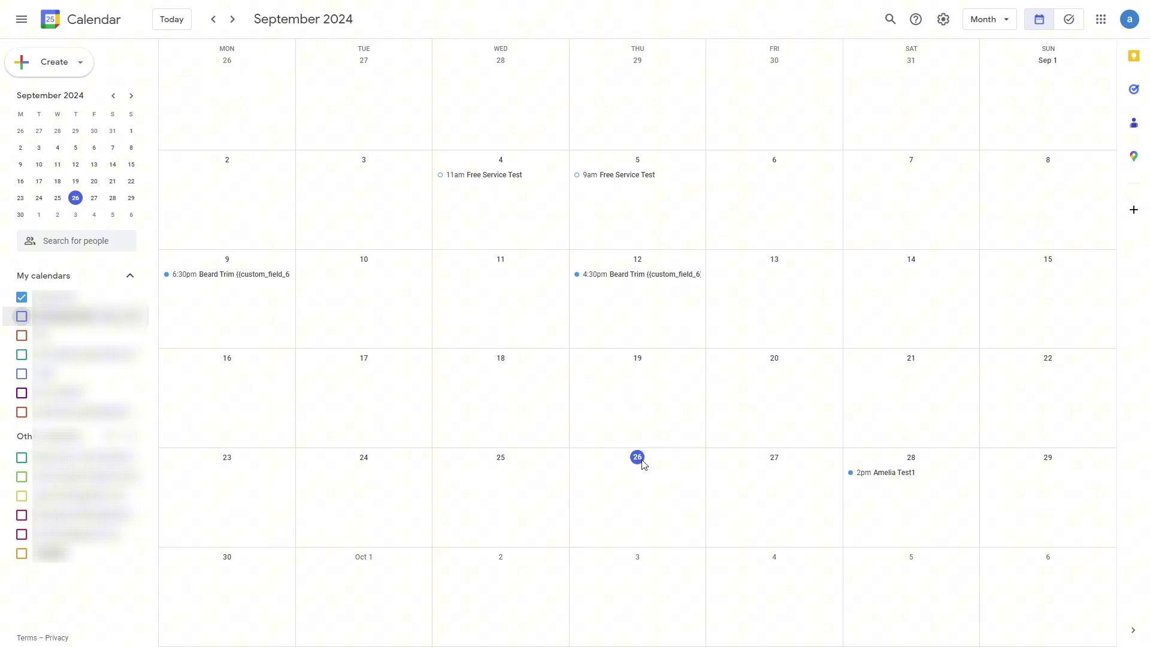
{"action": "left_click", "coordinate": [803, 497]}
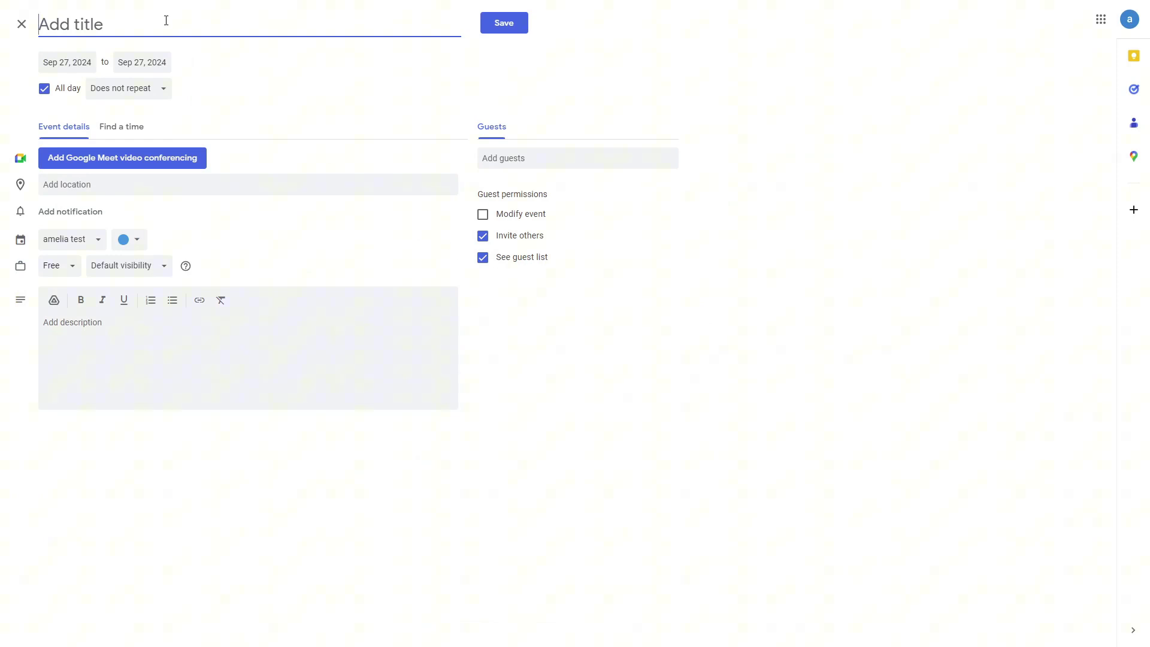
{"action": "type", "text": "Lunch"}
{"action": "left_click", "coordinate": [60, 90]}
{"action": "left_click", "coordinate": [120, 63]}
{"action": "scroll", "coordinate": [158, 127], "scroll_direction": "down", "scroll_amount": 5}
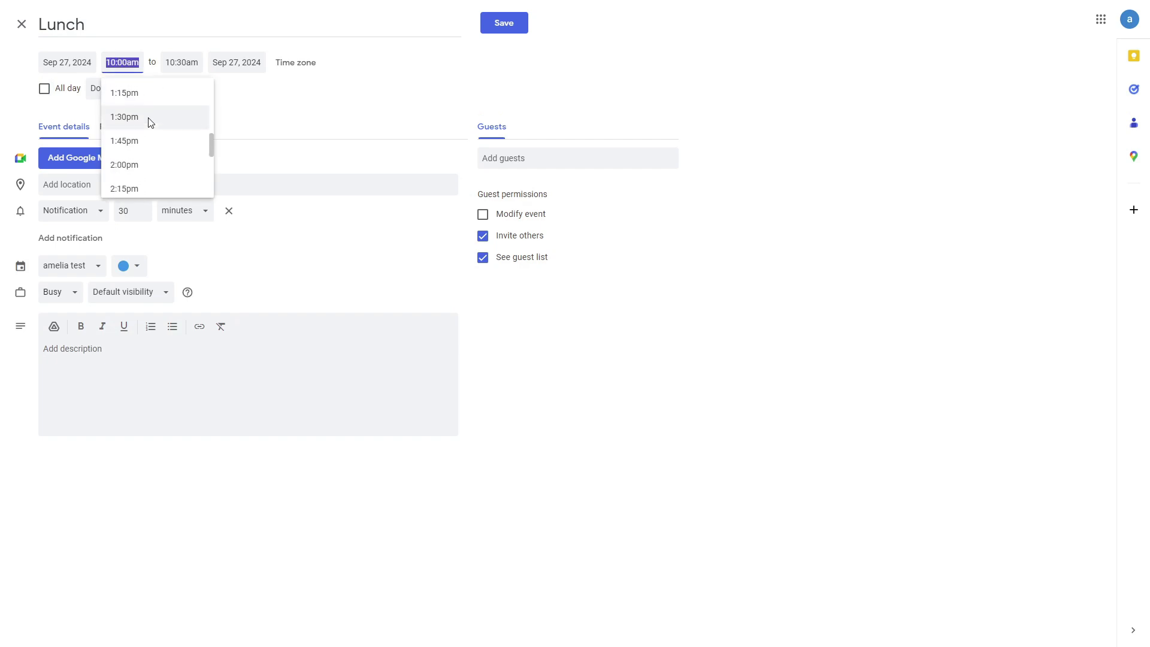
{"action": "left_click", "coordinate": [148, 116]}
{"action": "left_click", "coordinate": [173, 63]}
{"action": "scroll", "coordinate": [202, 134], "scroll_direction": "down", "scroll_amount": 1}
{"action": "left_click", "coordinate": [201, 123]}
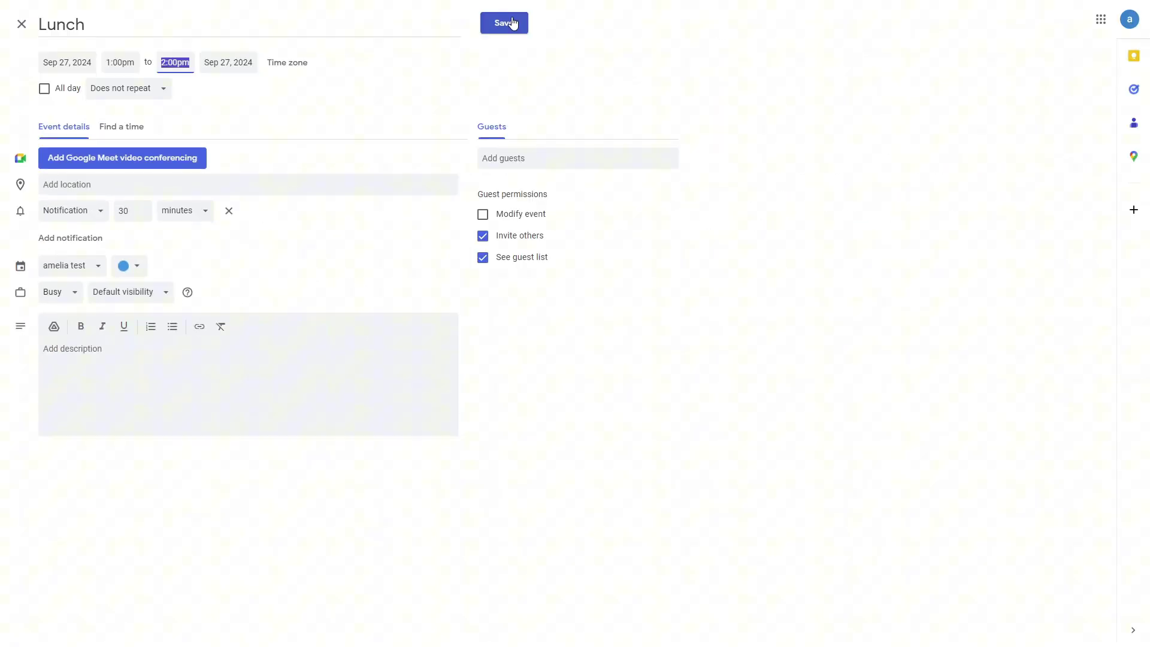
{"action": "left_click", "coordinate": [512, 23]}
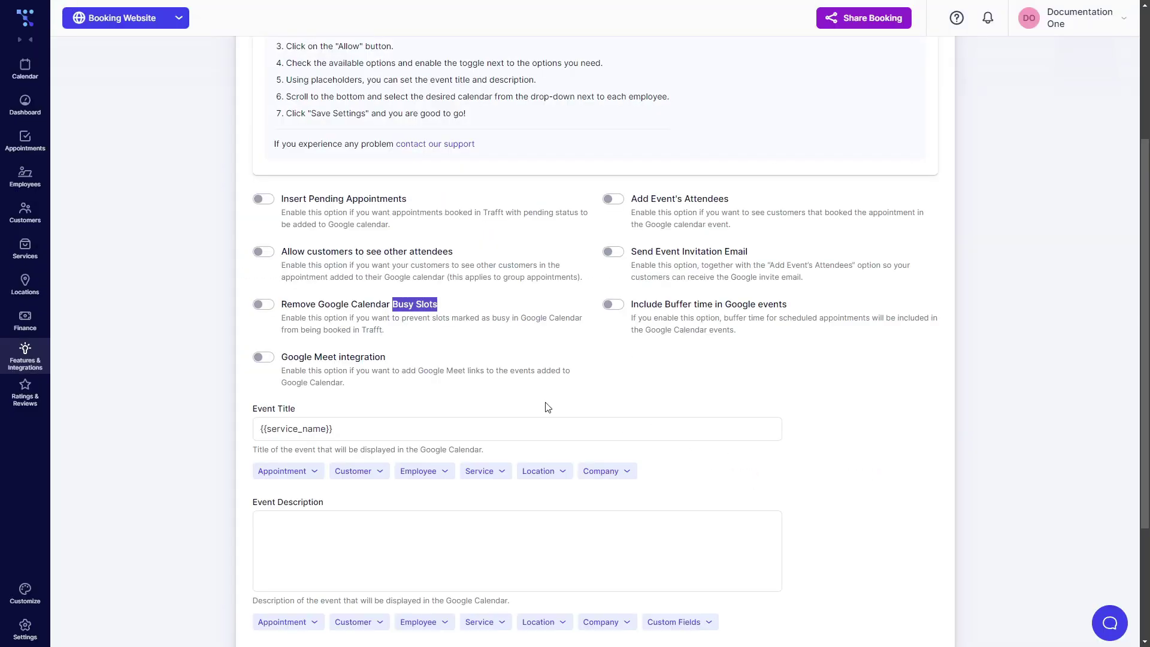
Turn on Remove Google Calendar Busy Slots and assign the Gmail calendar to Documentation One
{"action": "left_click", "coordinate": [18, 147]}
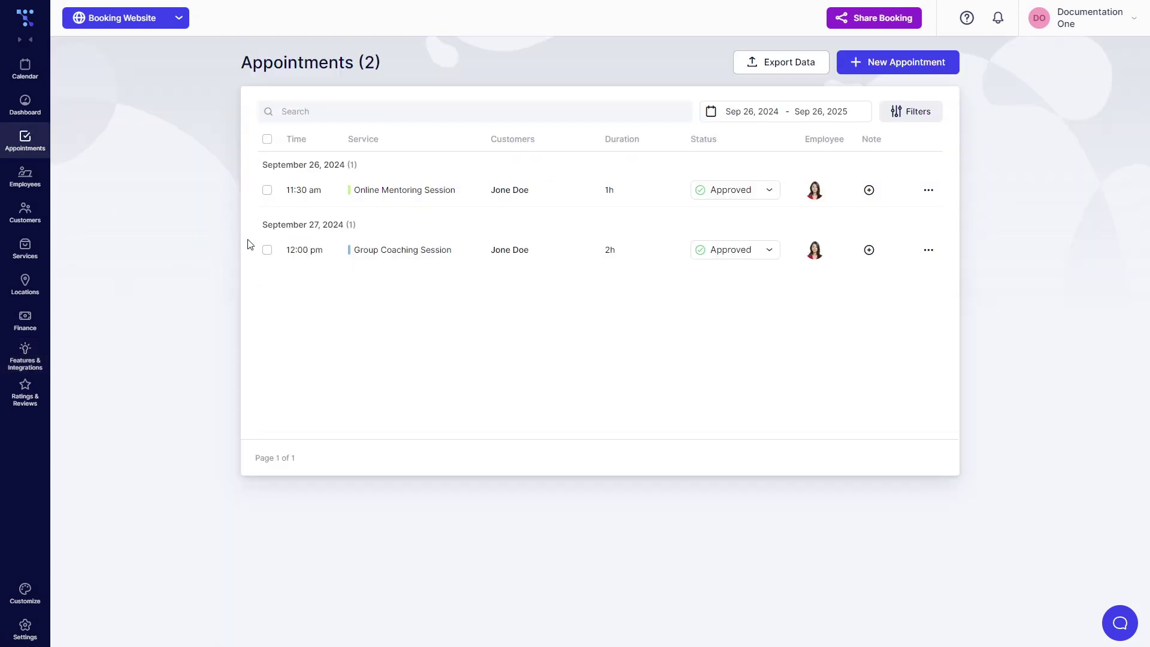
{"action": "key", "text": "alt+Left"}
{"action": "scroll", "coordinate": [339, 470], "scroll_direction": "down", "scroll_amount": 2}
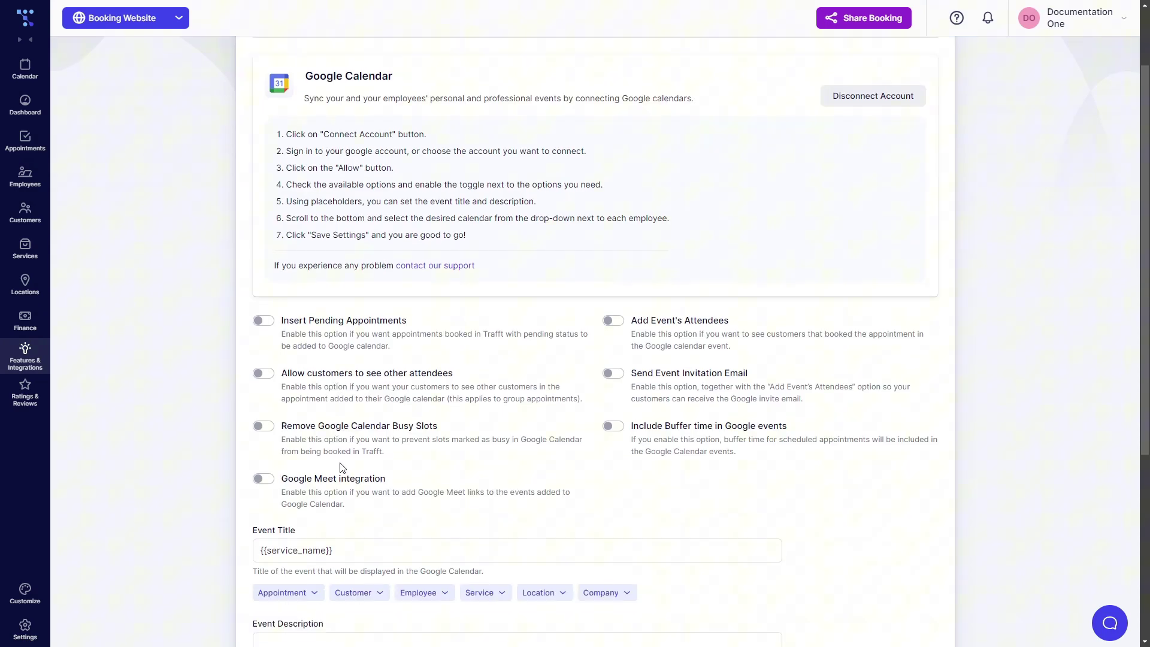
{"action": "left_click", "coordinate": [264, 404]}
{"action": "scroll", "coordinate": [451, 402], "scroll_direction": "down", "scroll_amount": 1}
{"action": "scroll", "coordinate": [450, 403], "scroll_direction": "down", "scroll_amount": 4}
{"action": "left_click", "coordinate": [570, 541]}
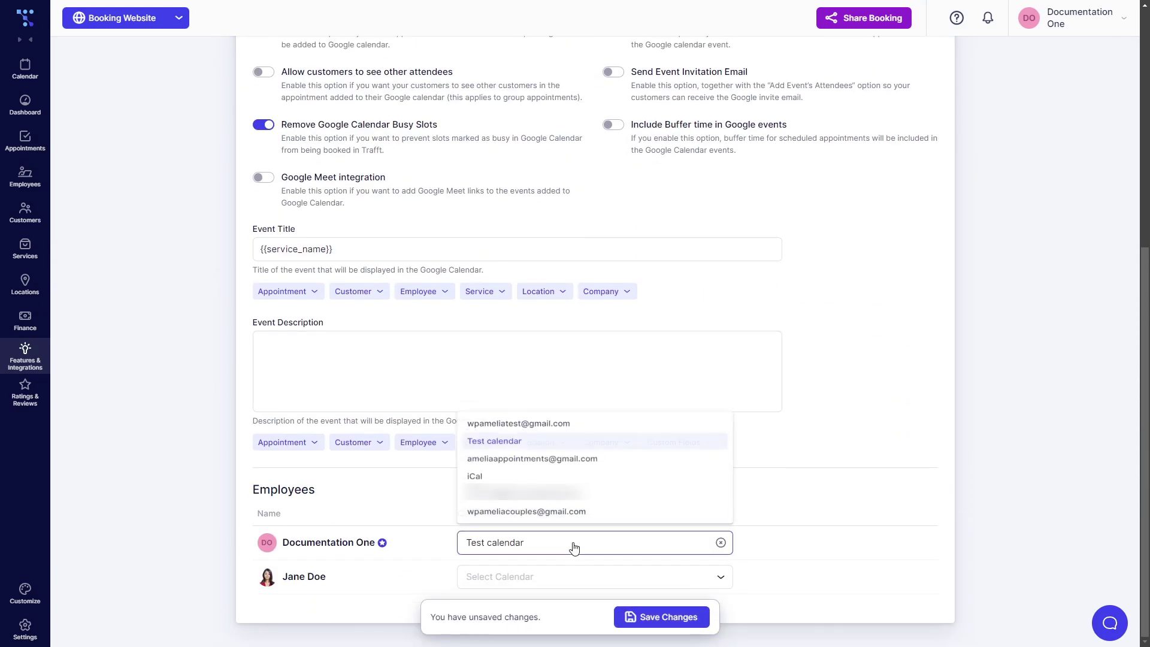
{"action": "left_click", "coordinate": [528, 419]}
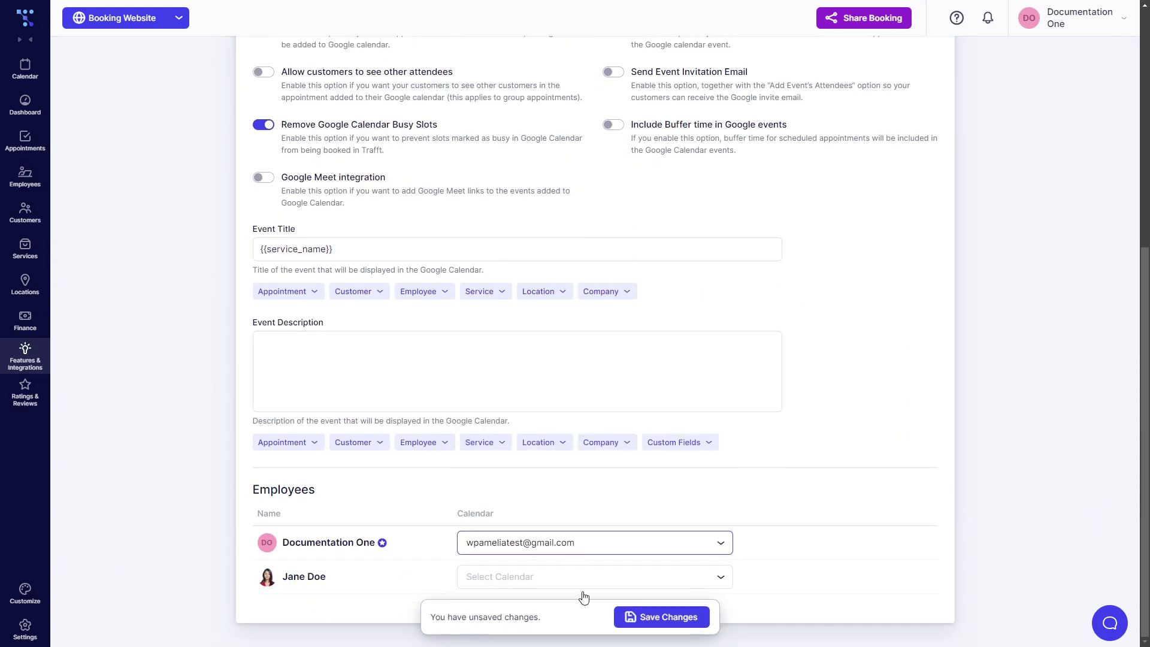
Save the calendar setting, then view Mentoring session slots for the first employee on September 27, 2024
{"action": "left_click", "coordinate": [652, 620]}
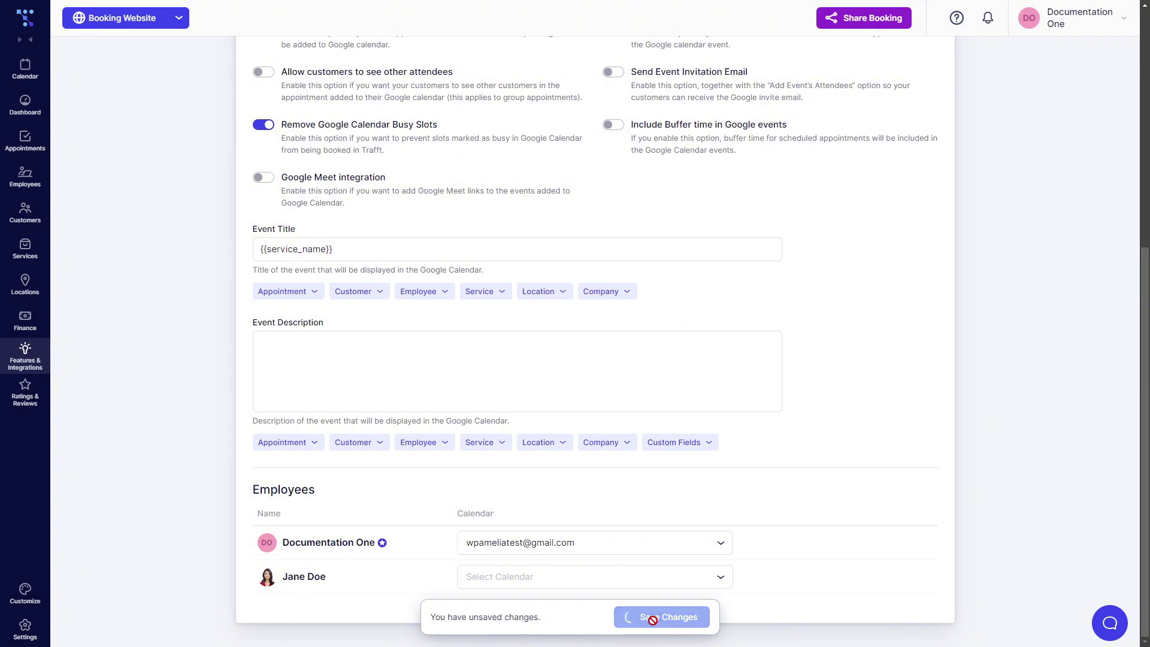
{"action": "left_click", "coordinate": [26, 139]}
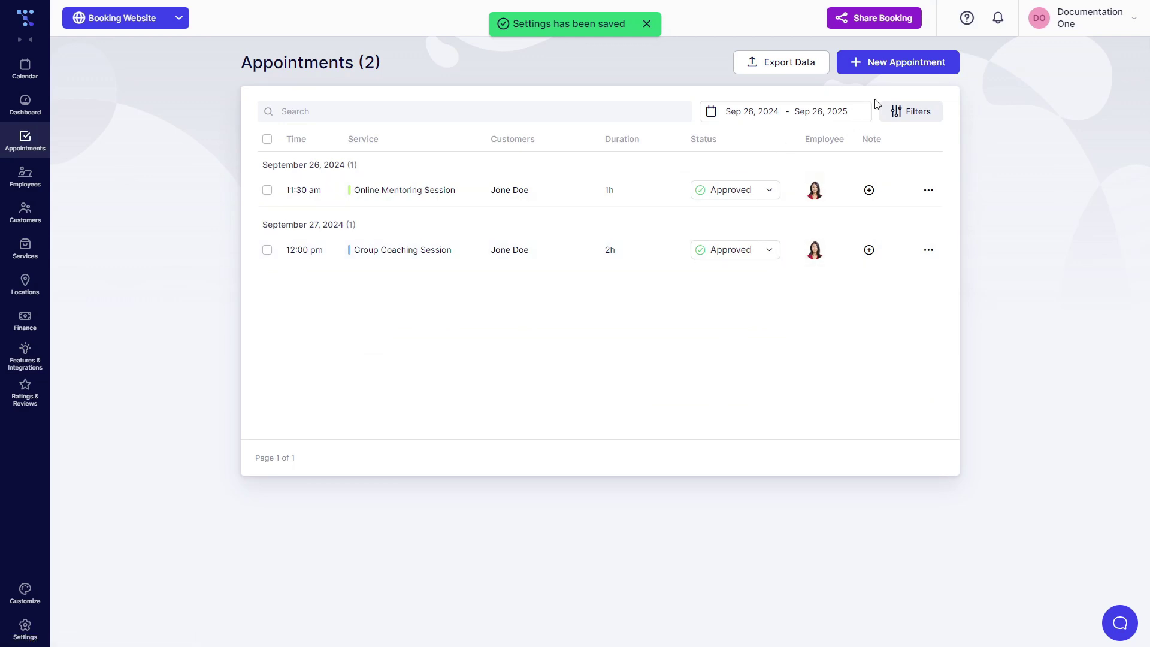
{"action": "left_click", "coordinate": [875, 64]}
{"action": "left_click", "coordinate": [474, 115]}
{"action": "left_click", "coordinate": [455, 155]}
{"action": "left_click", "coordinate": [496, 184]}
{"action": "left_click", "coordinate": [480, 211]}
{"action": "left_click", "coordinate": [490, 239]}
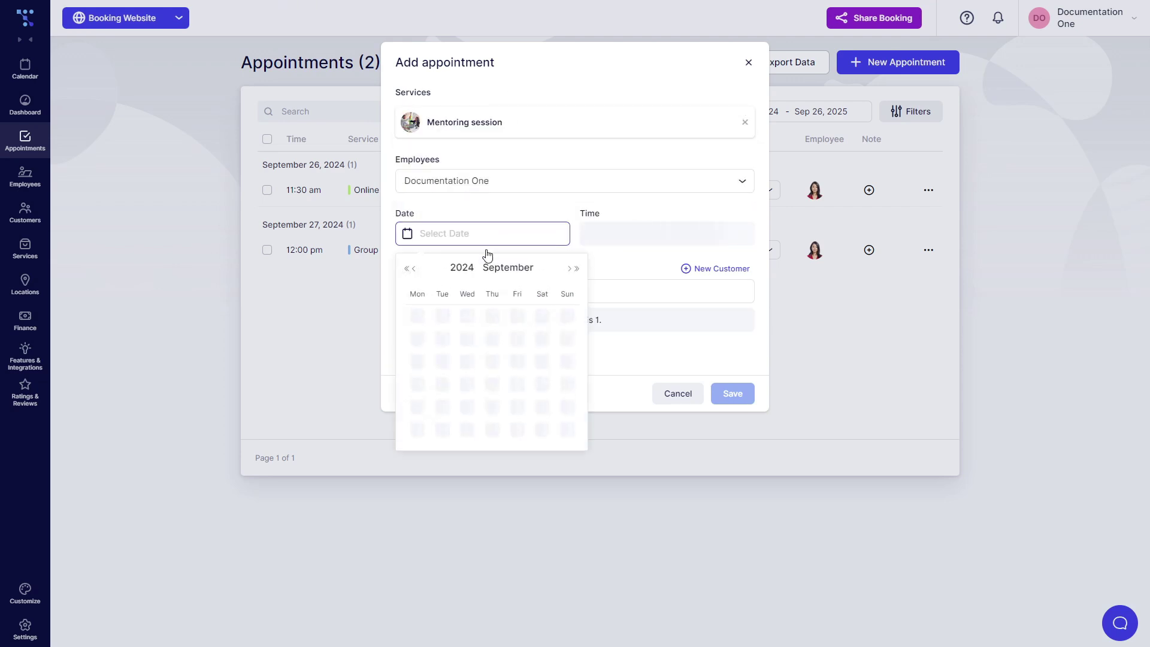
{"action": "left_click", "coordinate": [518, 405]}
{"action": "left_click", "coordinate": [639, 234]}
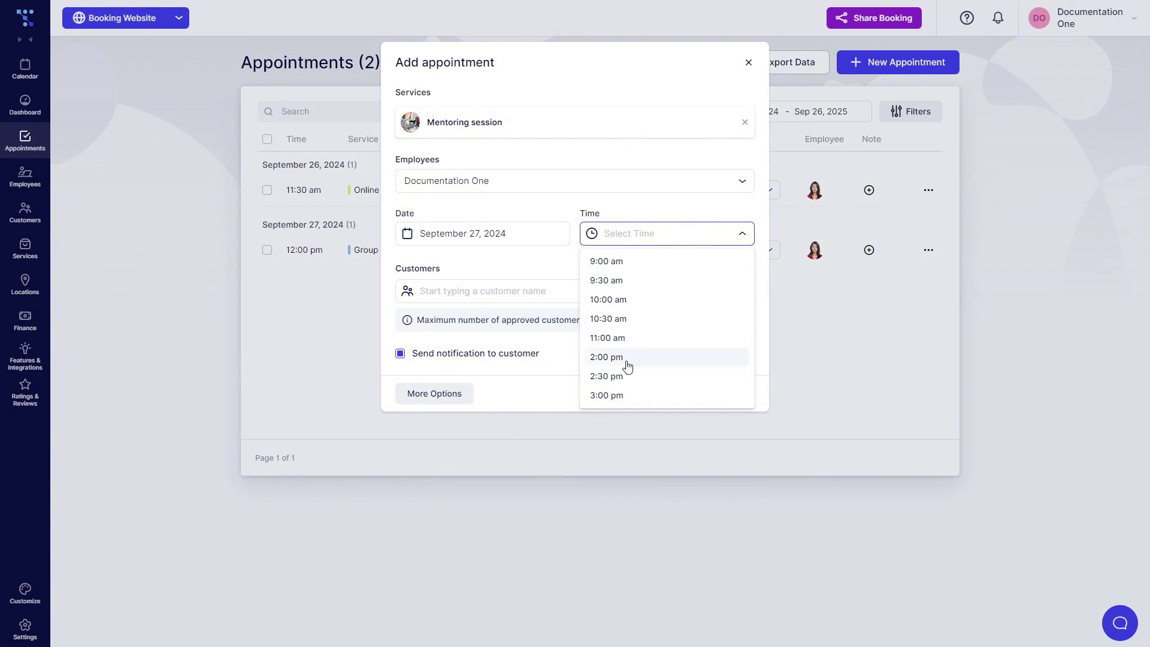
Discard the draft appointment and delete the September 27 Lunch event in Google Calendar
{"action": "left_click", "coordinate": [516, 403]}
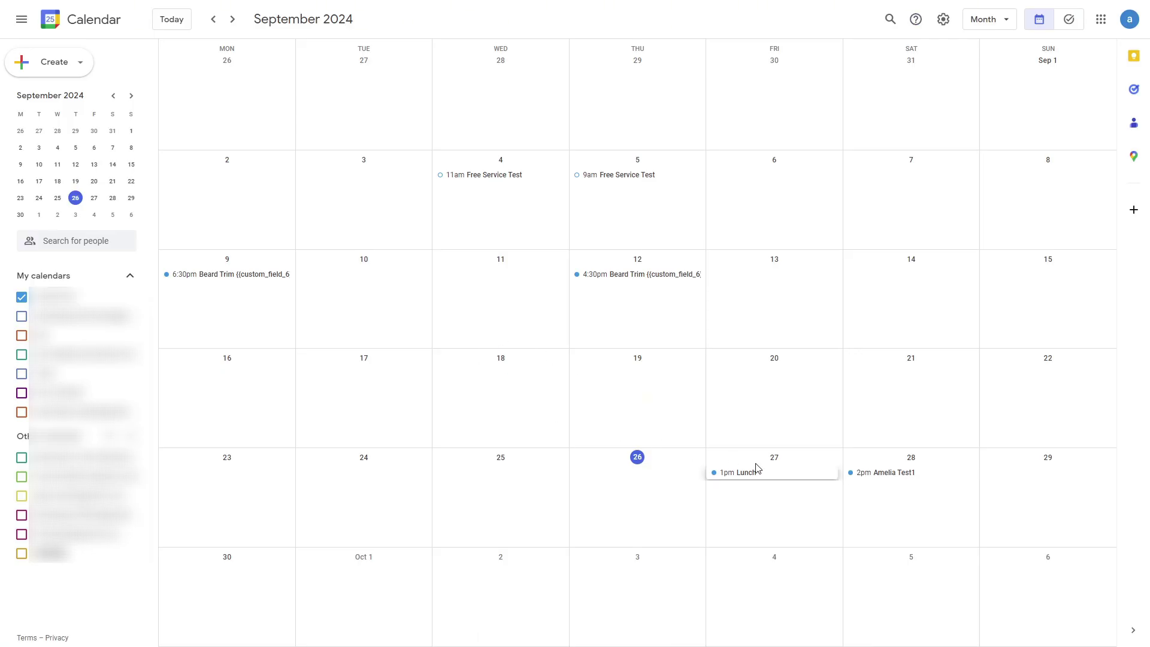
{"action": "left_click", "coordinate": [752, 473]}
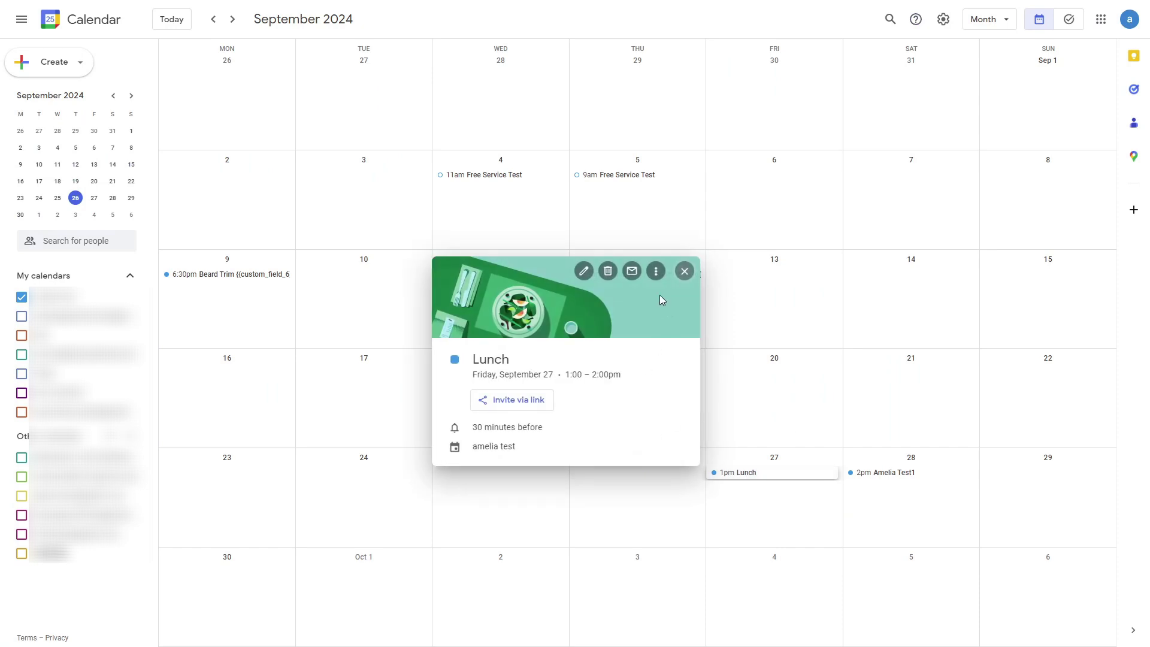
{"action": "left_click", "coordinate": [607, 271]}
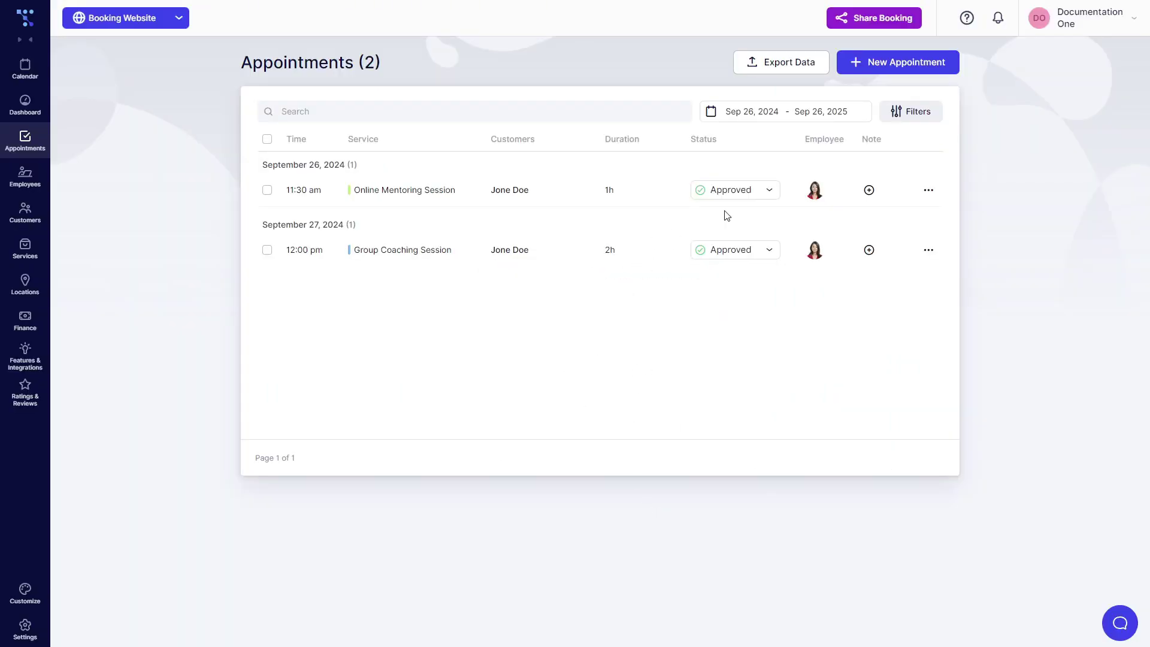
{"action": "key", "text": "F5"}
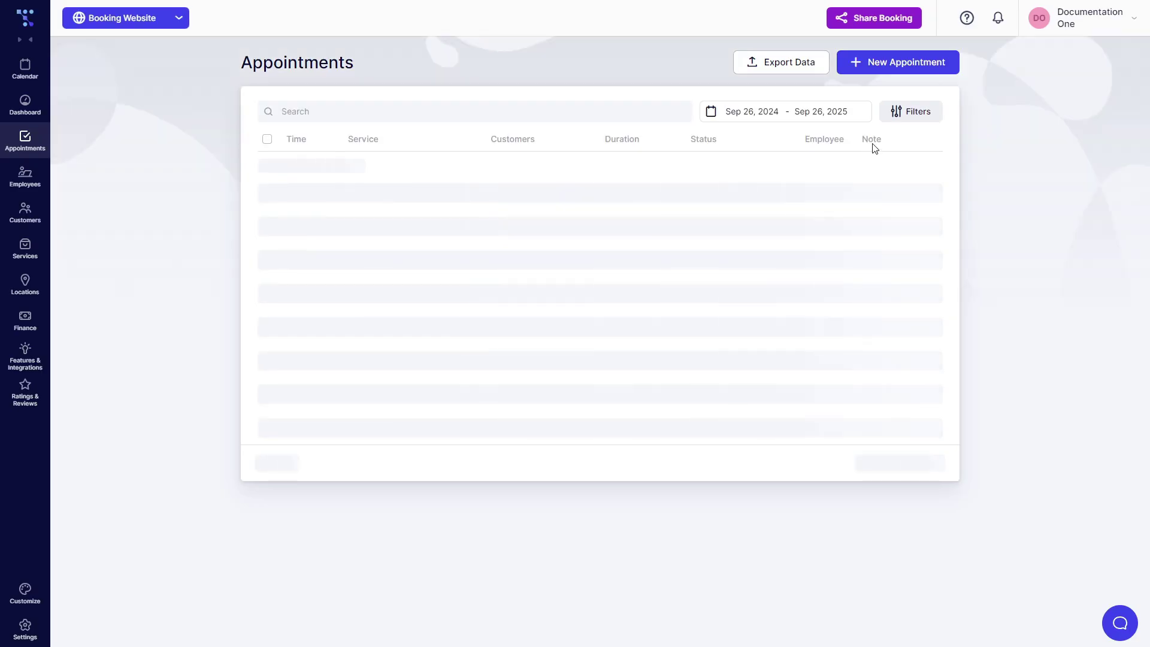
{"action": "left_click", "coordinate": [856, 63]}
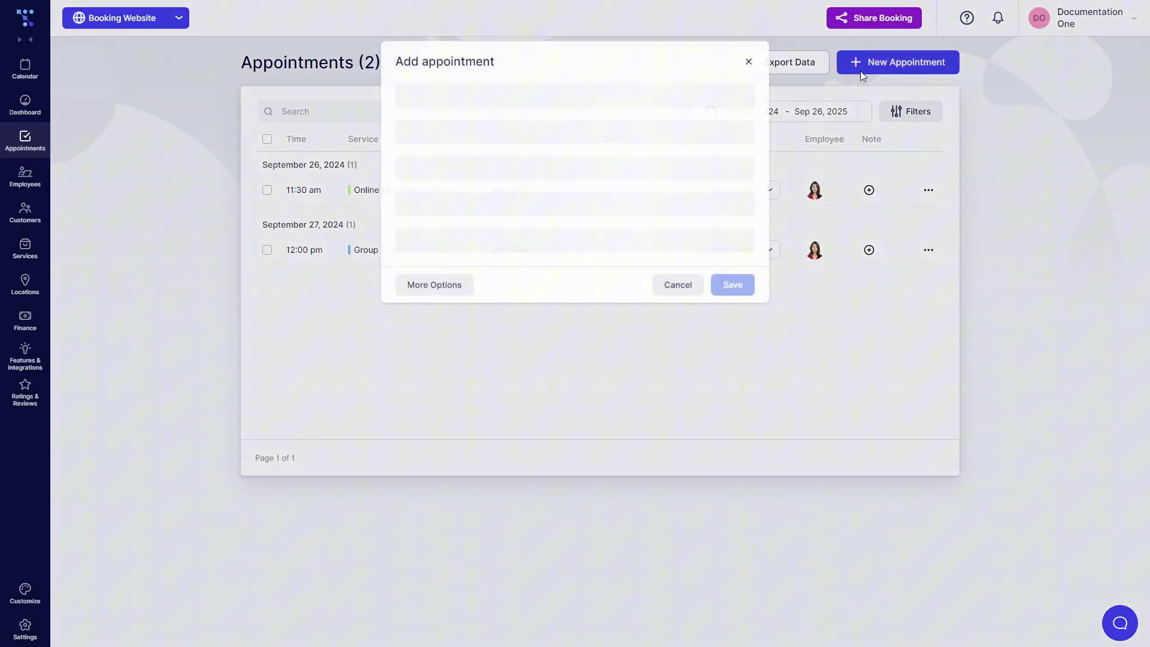
{"action": "left_click", "coordinate": [474, 125]}
{"action": "left_click", "coordinate": [459, 155]}
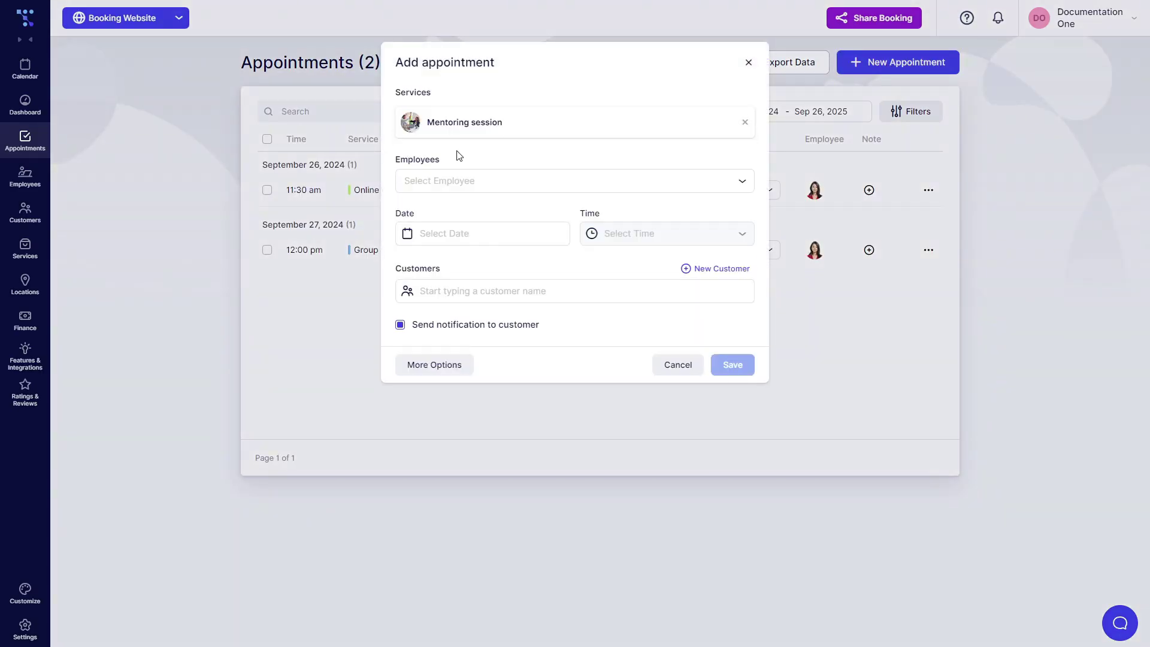
{"action": "left_click", "coordinate": [464, 181]}
{"action": "left_click", "coordinate": [467, 210]}
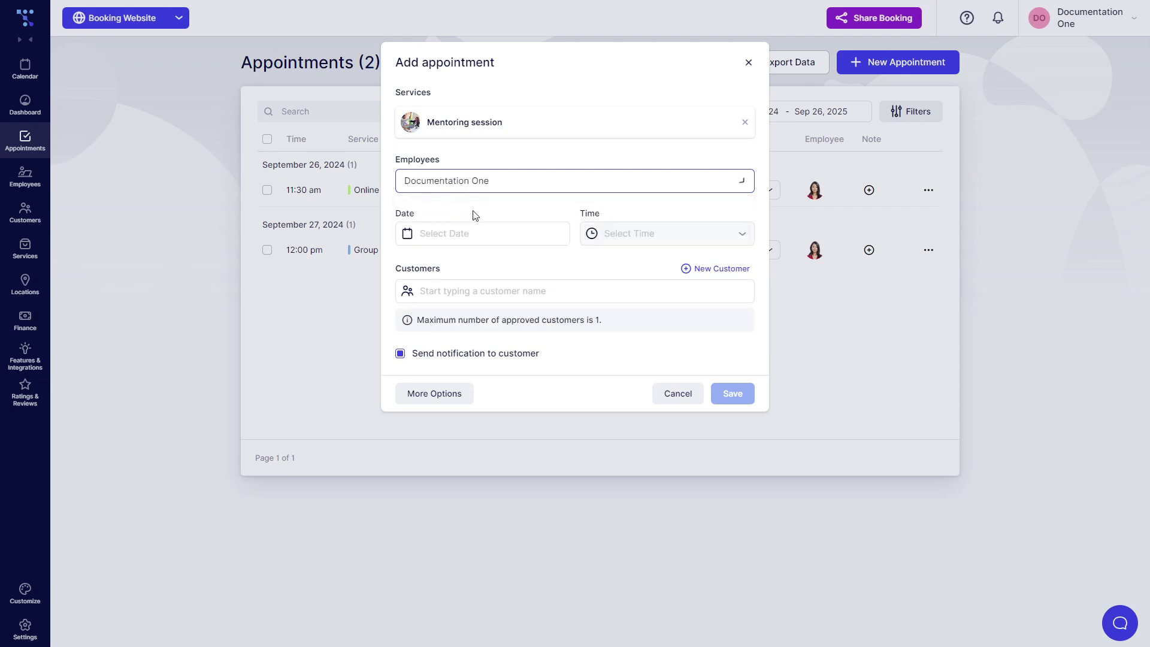
{"action": "left_click", "coordinate": [529, 242]}
{"action": "left_click", "coordinate": [516, 407]}
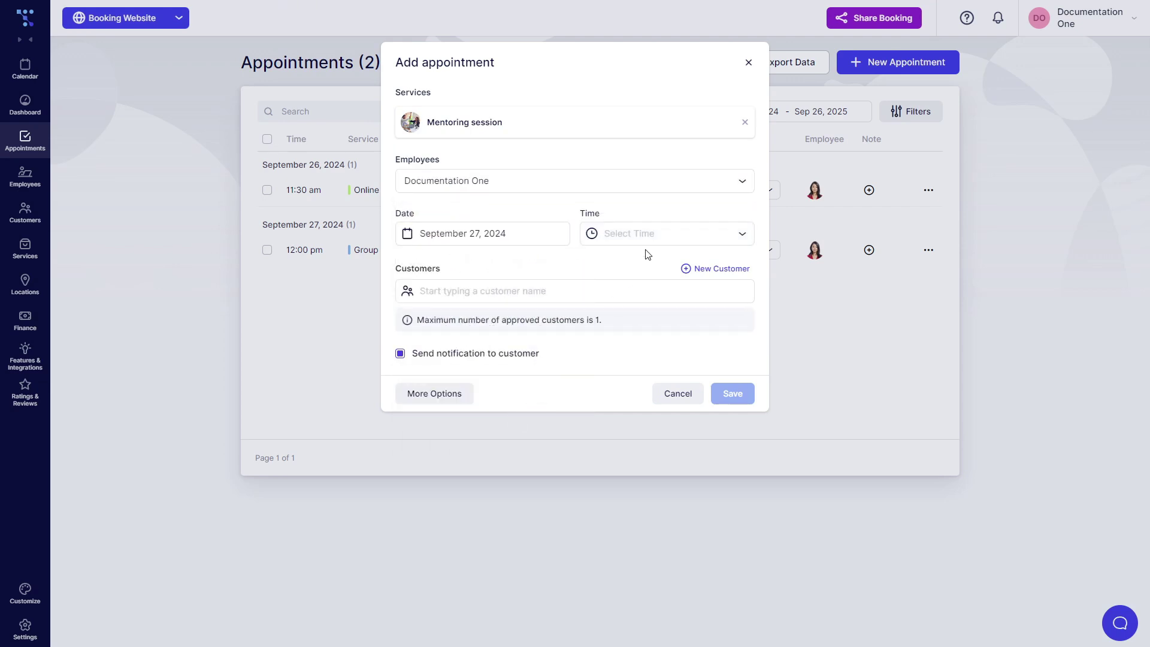
{"action": "left_click", "coordinate": [647, 235]}
{"action": "scroll", "coordinate": [639, 353], "scroll_direction": "down", "scroll_amount": 1}
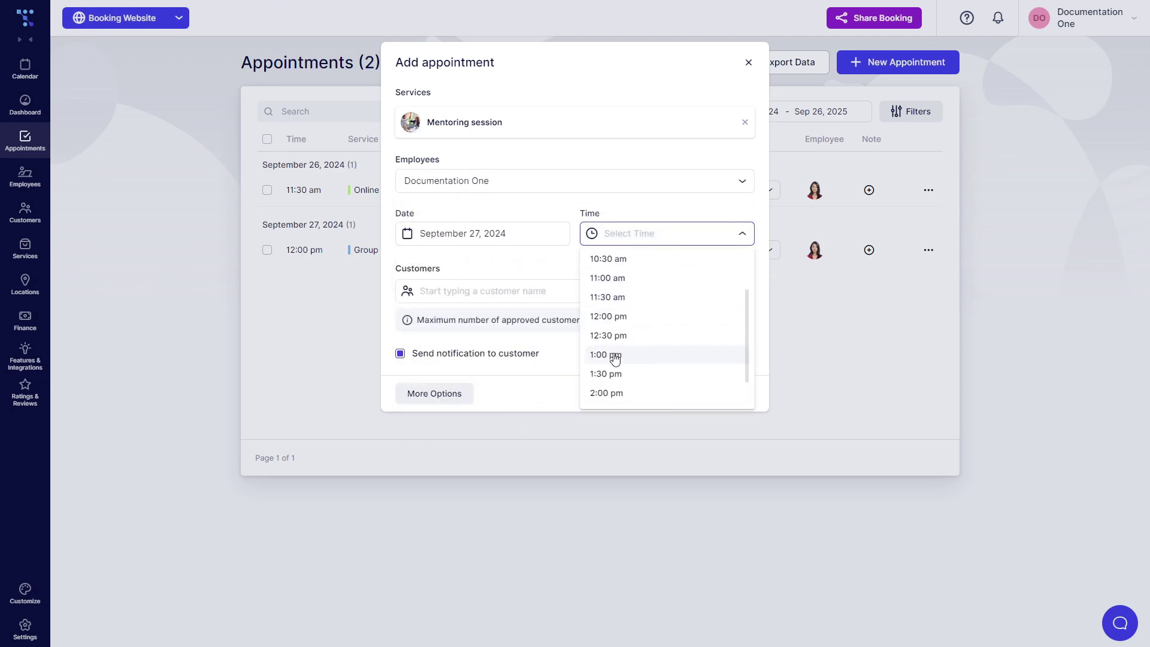
{"action": "left_click", "coordinate": [608, 163]}
{"action": "left_click", "coordinate": [681, 396]}
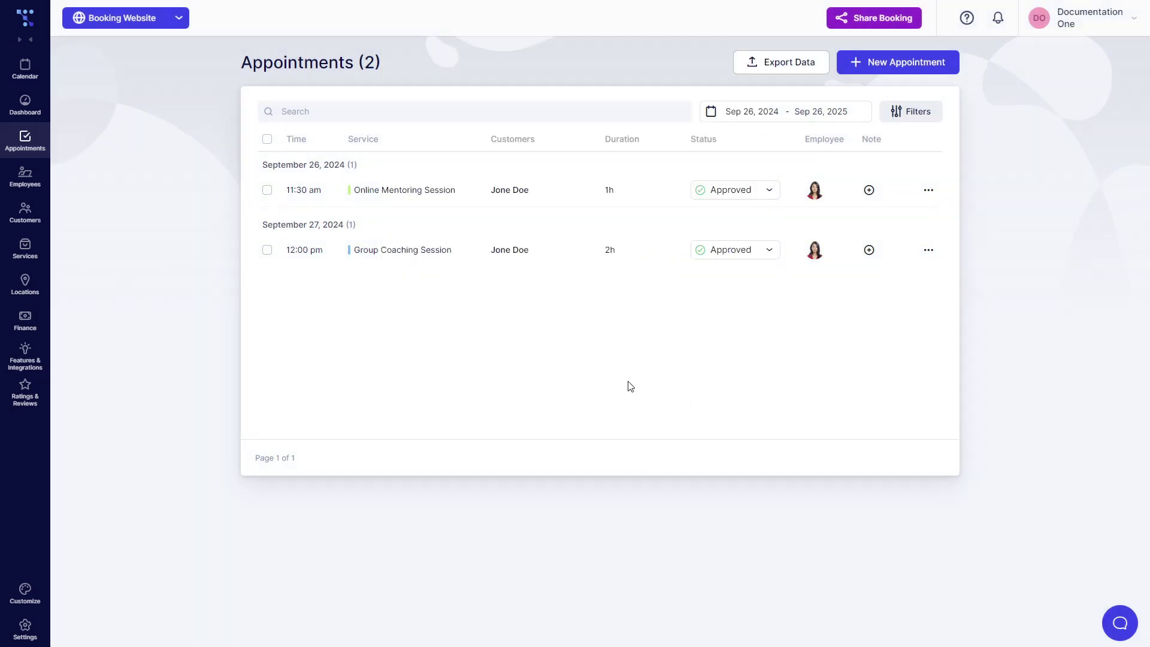
Turn on the Google Meet integration toggle in Google Calendar settings and save the changes
{"action": "left_click", "coordinate": [32, 357]}
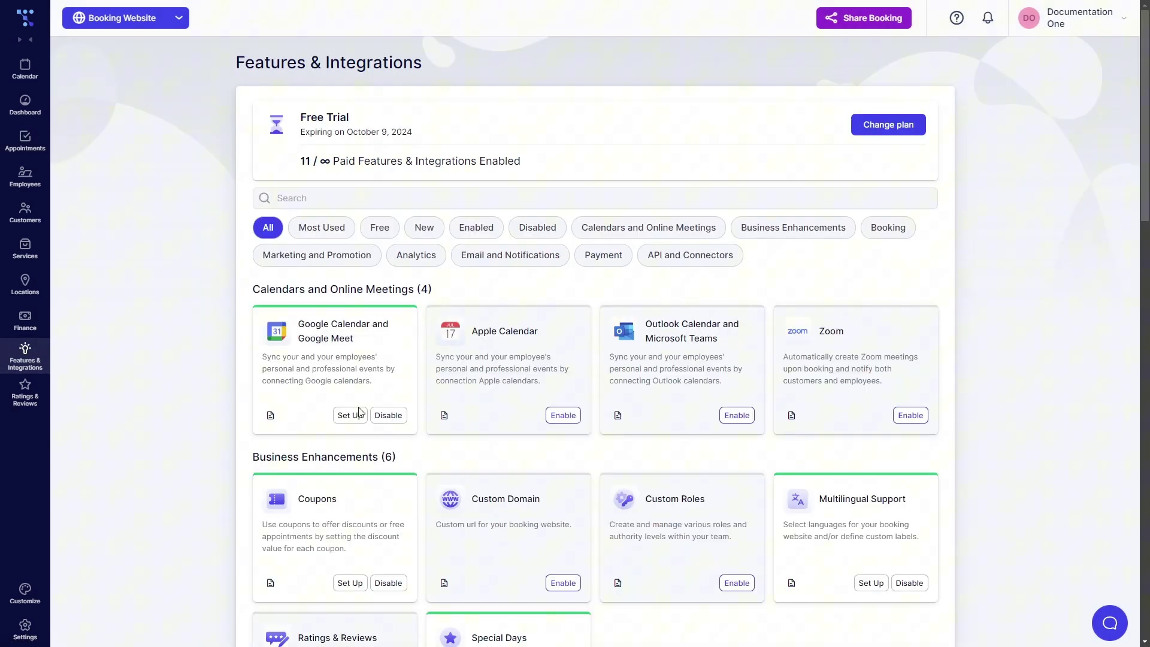
{"action": "left_click", "coordinate": [355, 416]}
{"action": "scroll", "coordinate": [479, 389], "scroll_direction": "down", "scroll_amount": 3}
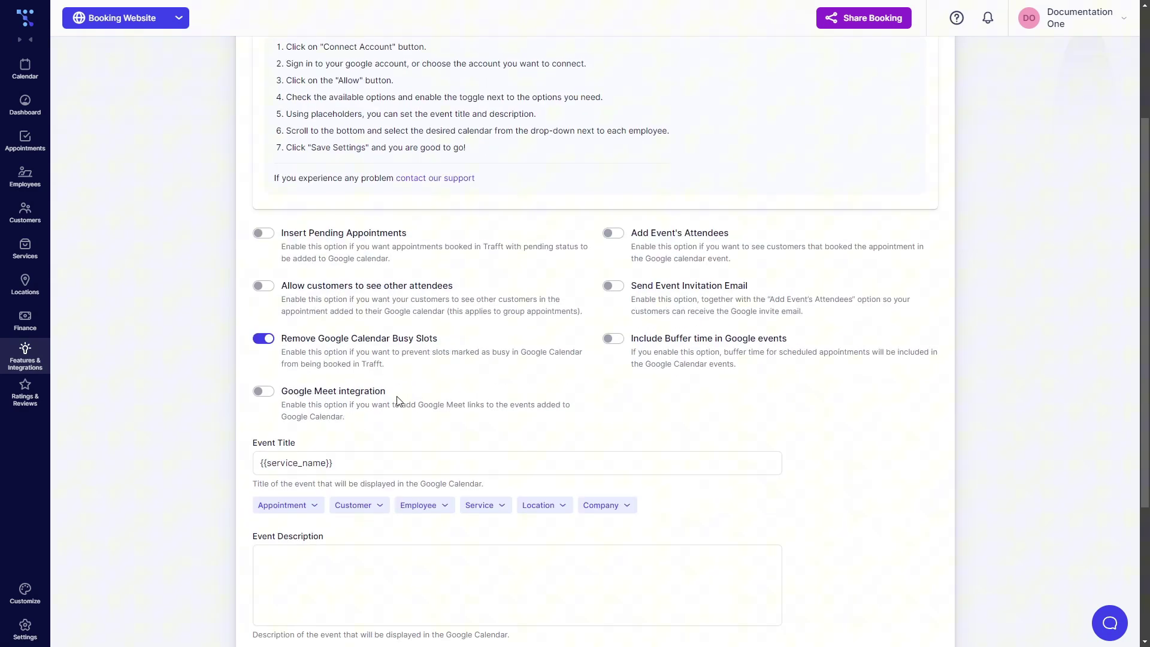
{"action": "left_click", "coordinate": [272, 394]}
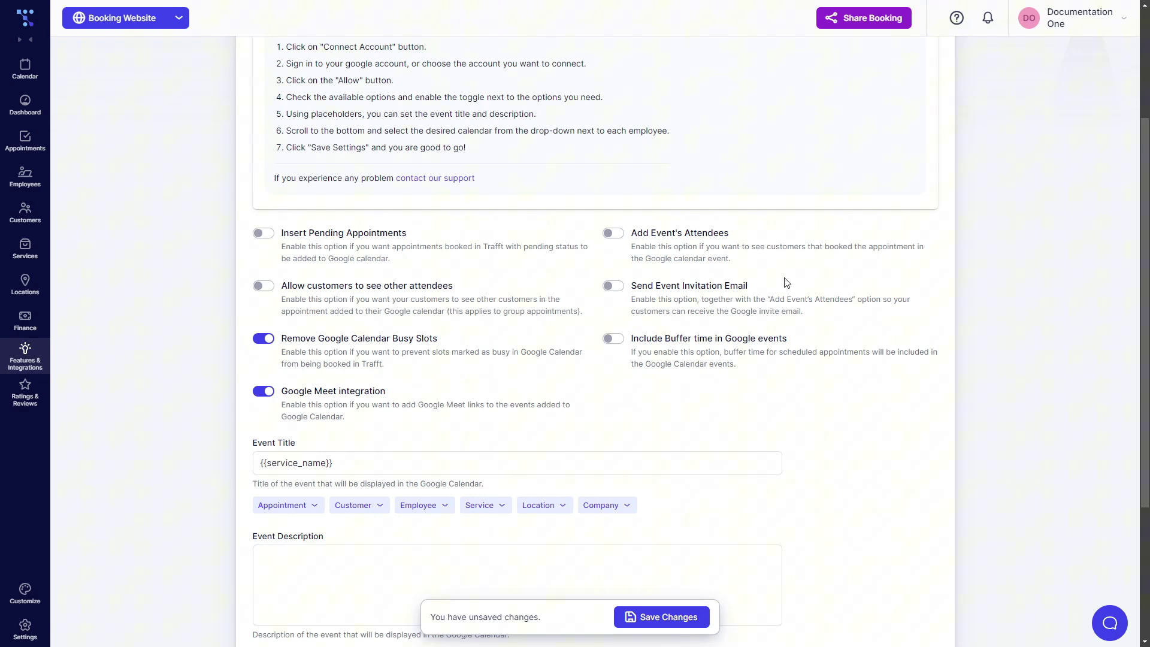
{"action": "left_click", "coordinate": [677, 620]}
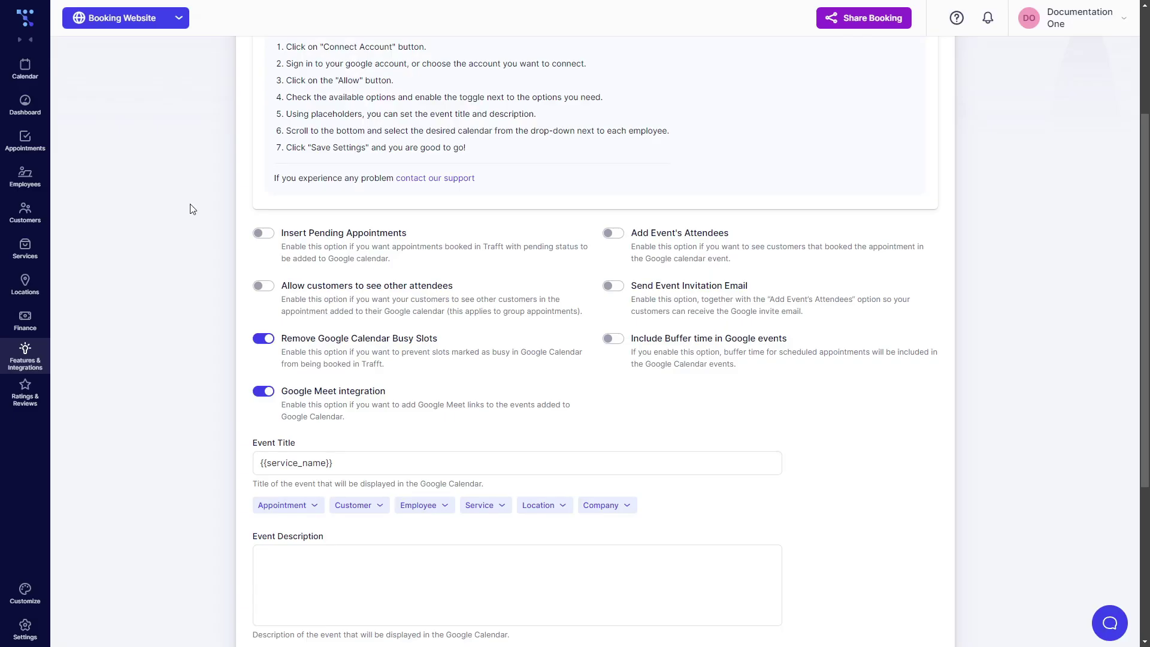
Start a Mentoring session appointment with the first employee on September 27 at 1:00 pm
{"action": "left_click", "coordinate": [27, 138]}
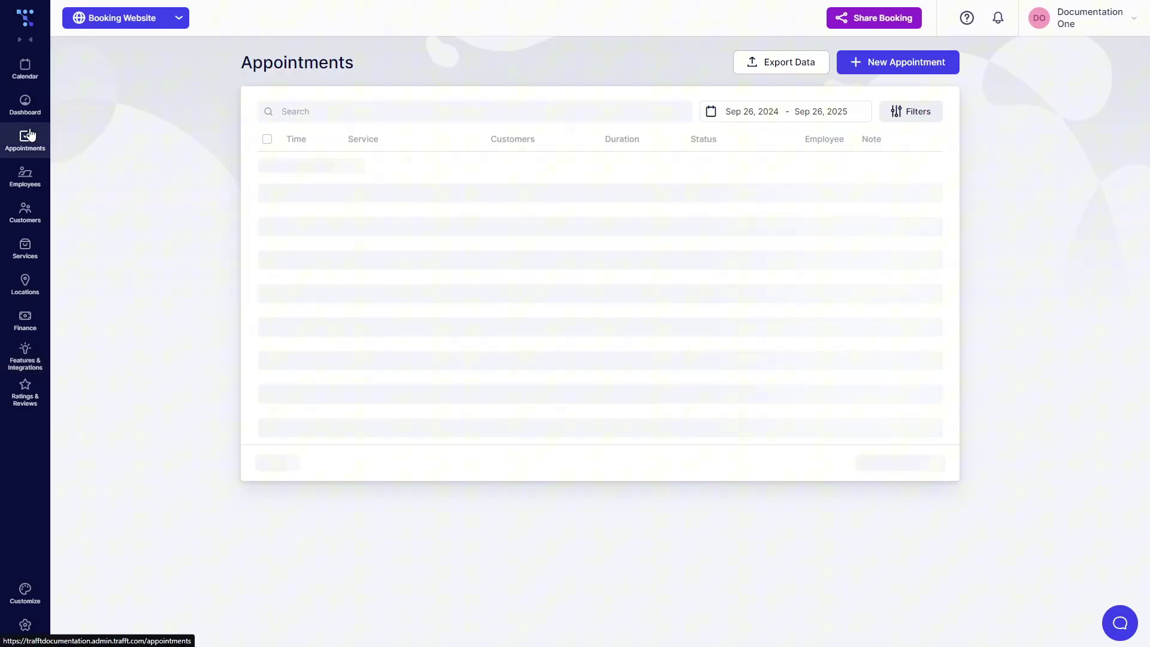
{"action": "left_click", "coordinate": [868, 62]}
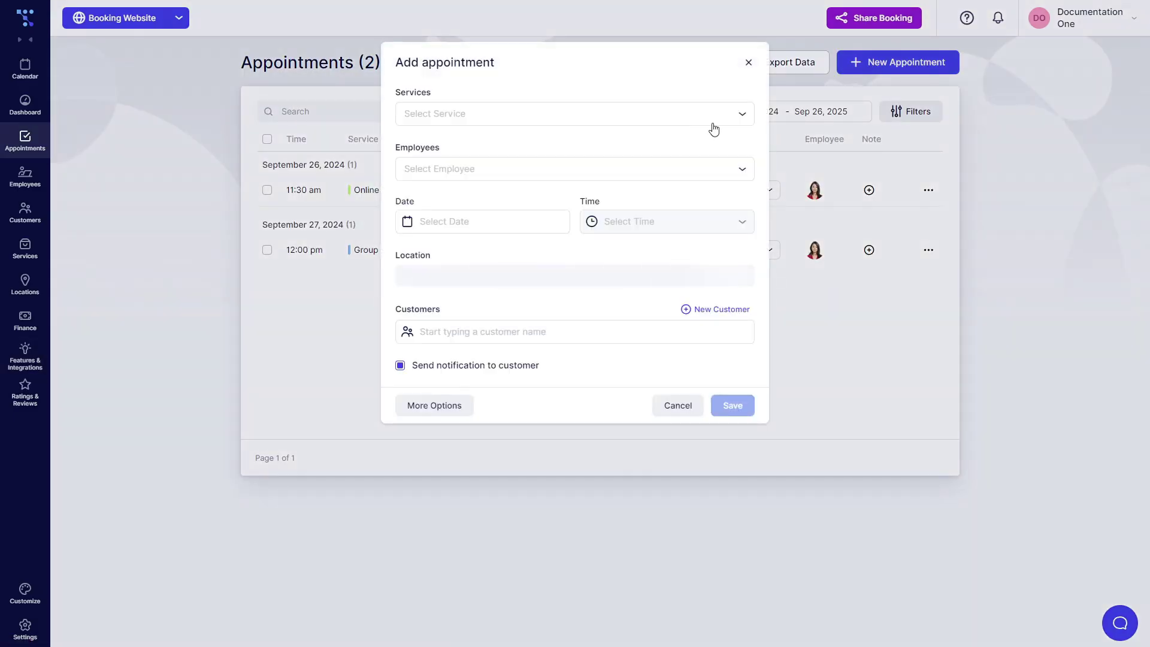
{"action": "left_click", "coordinate": [490, 116]}
{"action": "left_click", "coordinate": [449, 154]}
{"action": "left_click", "coordinate": [470, 187]}
{"action": "left_click", "coordinate": [467, 209]}
{"action": "left_click", "coordinate": [481, 238]}
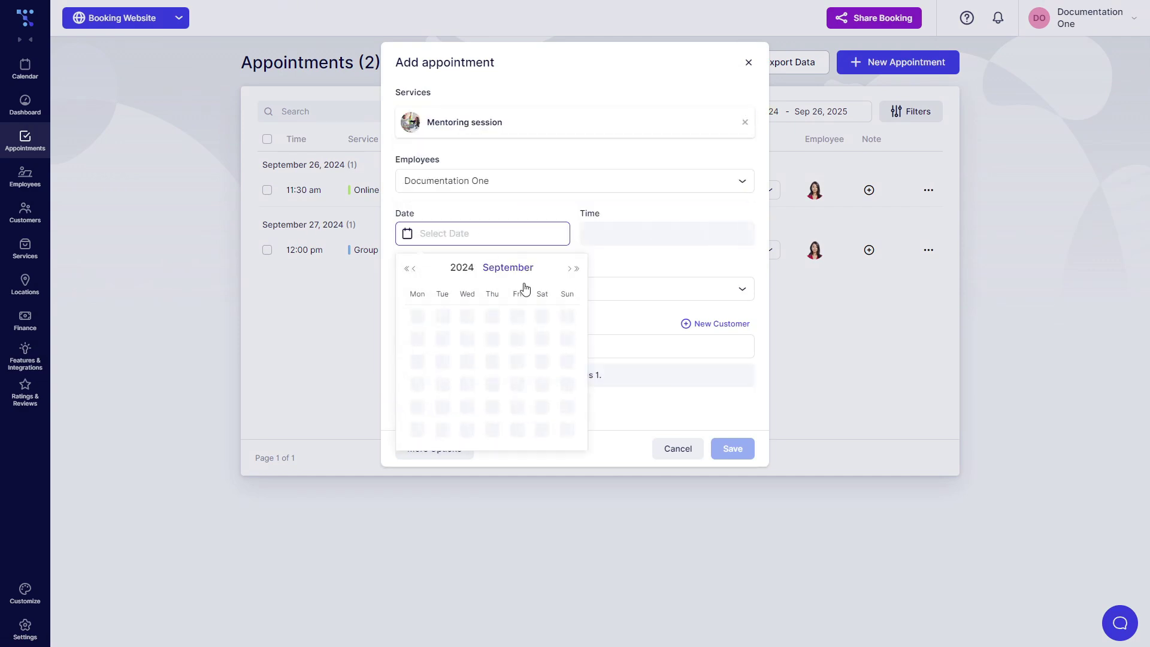
{"action": "left_click", "coordinate": [523, 409]}
{"action": "left_click", "coordinate": [660, 248]}
{"action": "scroll", "coordinate": [636, 311], "scroll_direction": "down", "scroll_amount": 4}
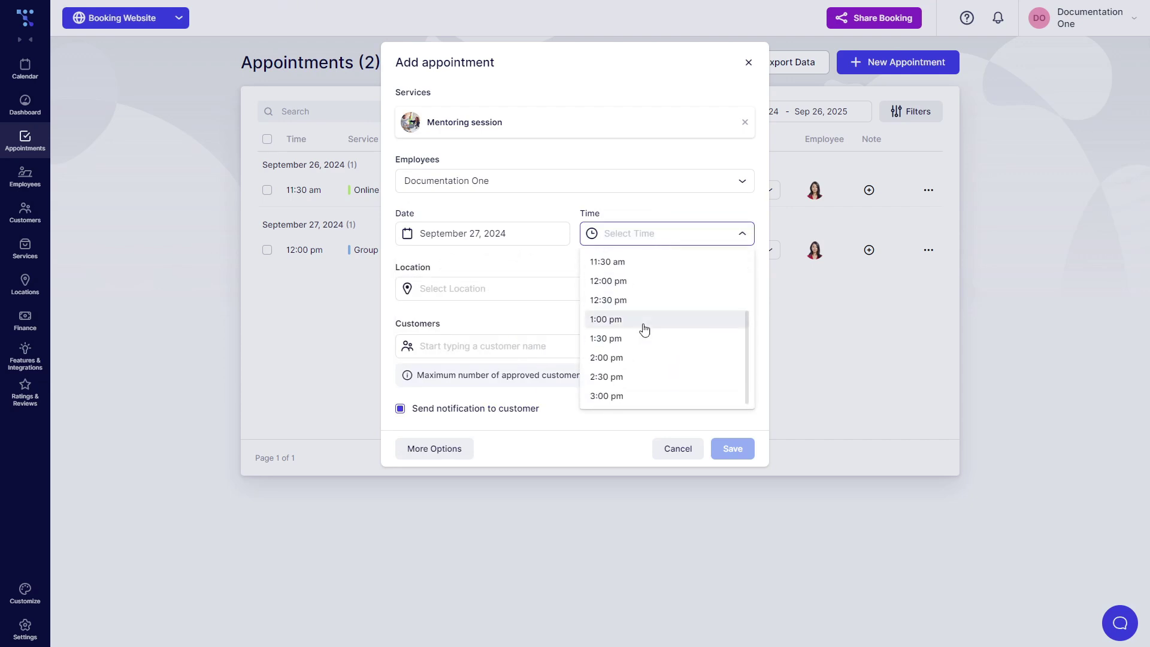
{"action": "left_click", "coordinate": [644, 330]}
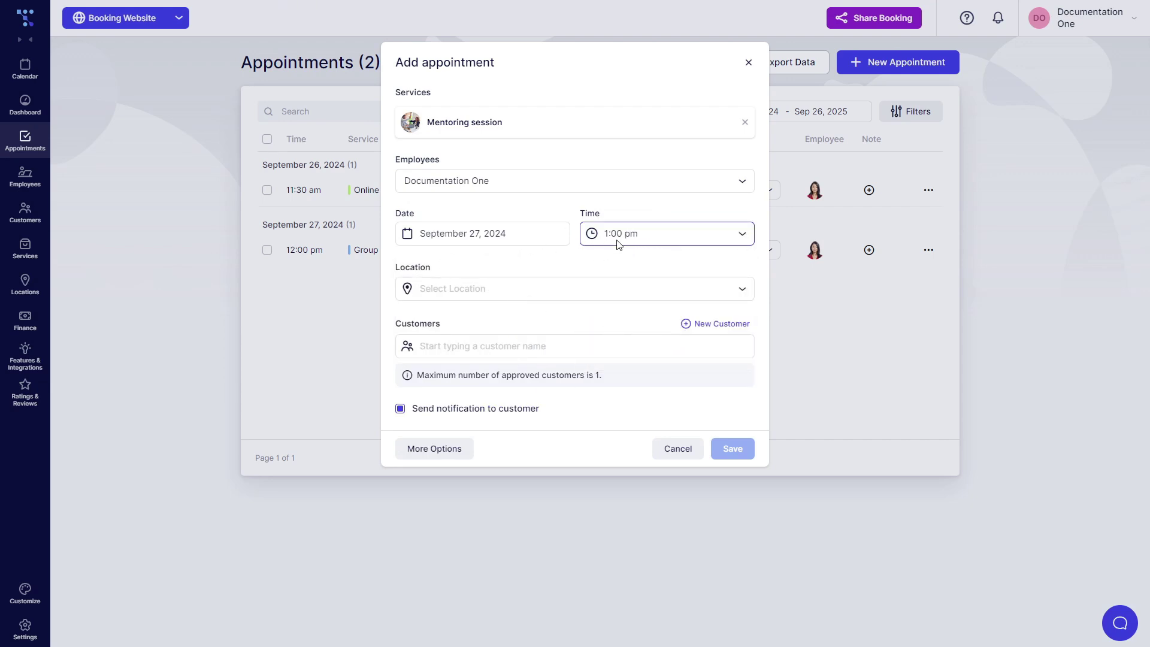
Add the customer, set location to Online meeting (Google Meet), and save the appointment
{"action": "left_click", "coordinate": [536, 346]}
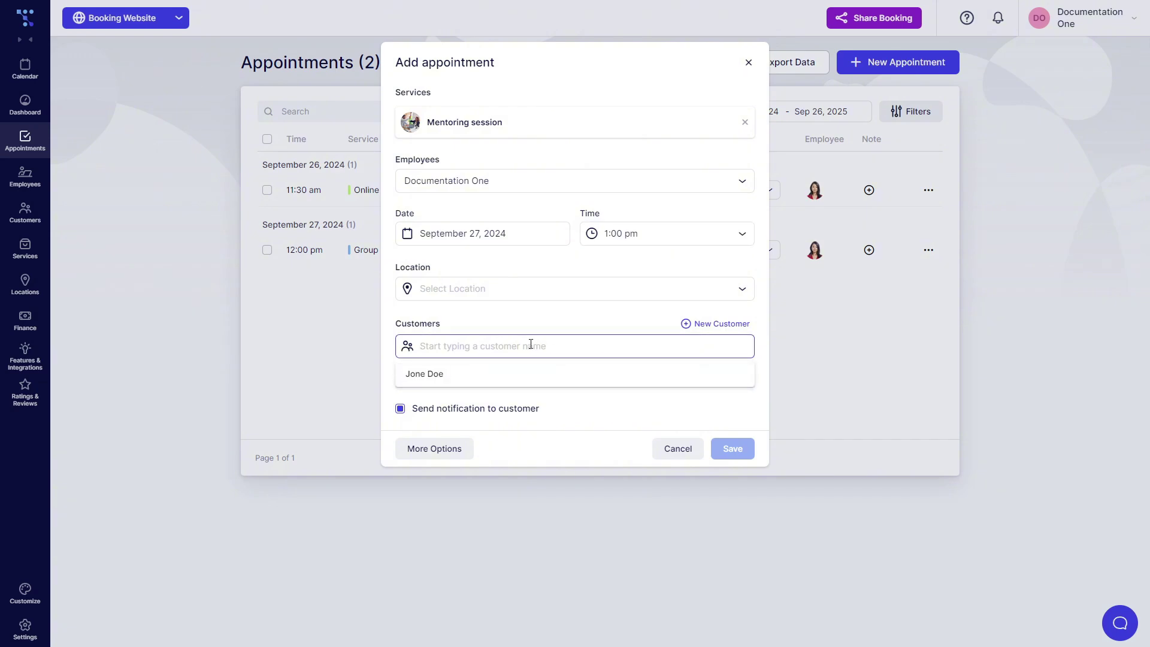
{"action": "left_click", "coordinate": [449, 377]}
{"action": "left_click", "coordinate": [470, 323]}
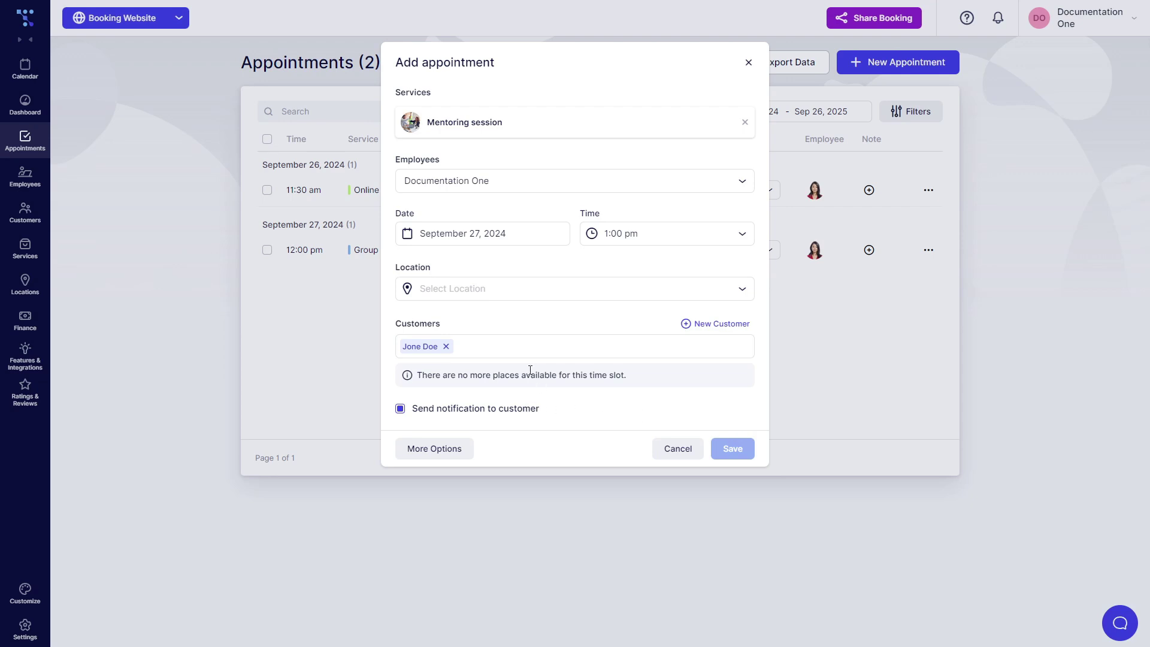
{"action": "left_click", "coordinate": [484, 294]}
{"action": "left_click", "coordinate": [461, 313]}
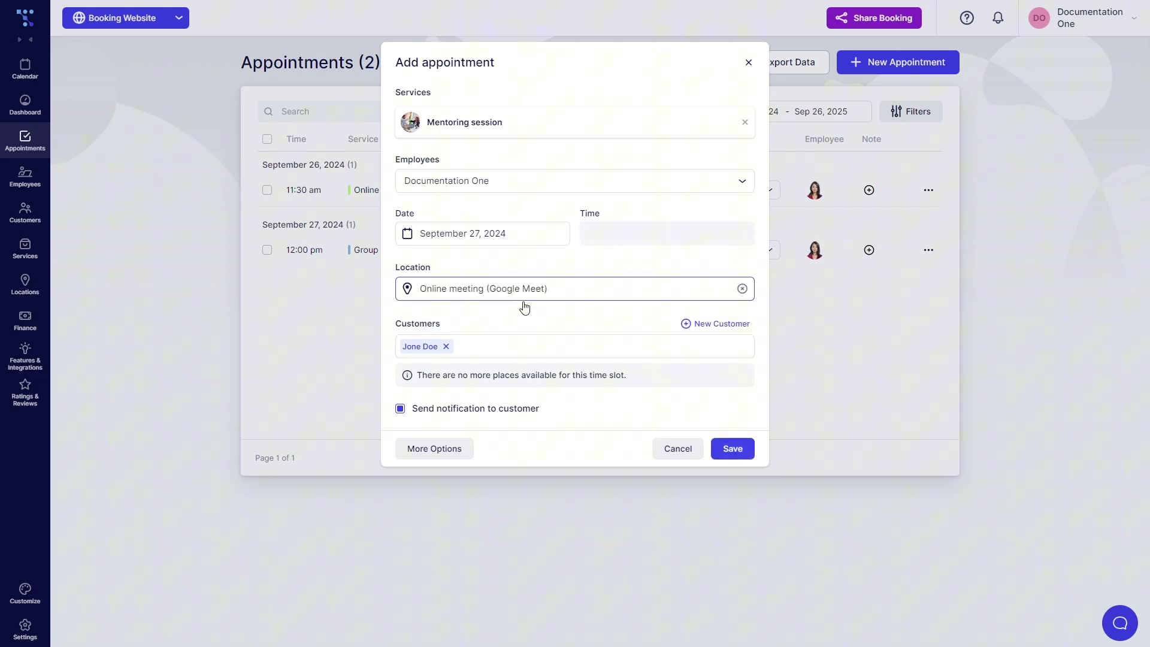
{"action": "left_click", "coordinate": [743, 453]}
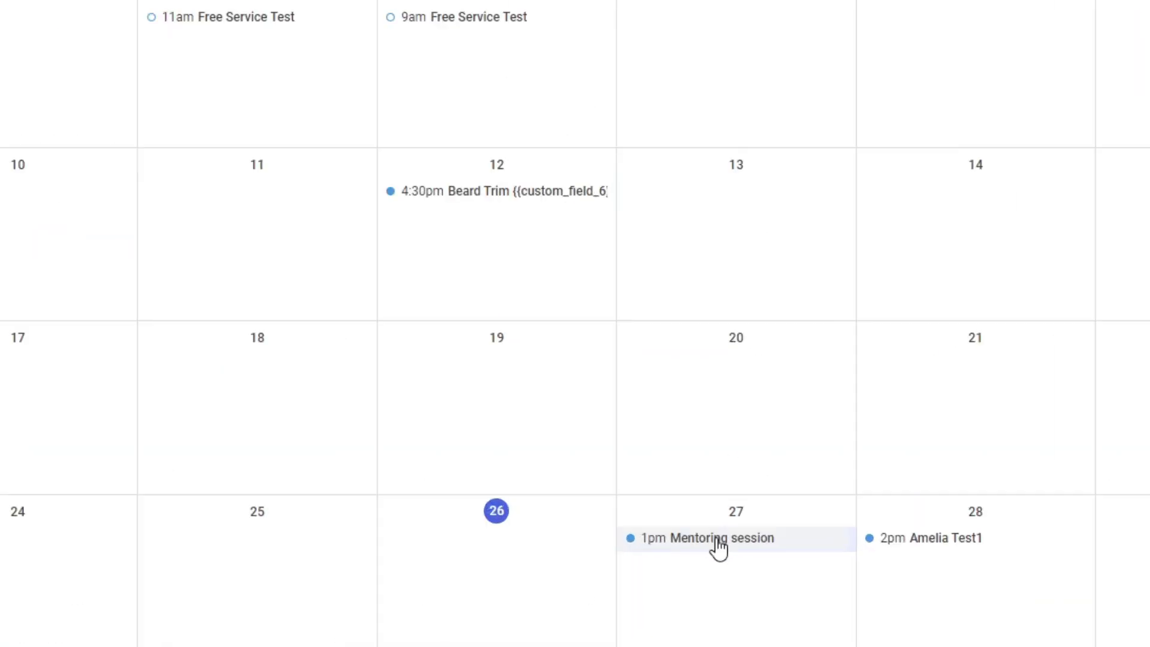
Open the September 27 Mentoring session event to see its 1:00–3:00pm details and Google Meet link
{"action": "left_click", "coordinate": [739, 554]}
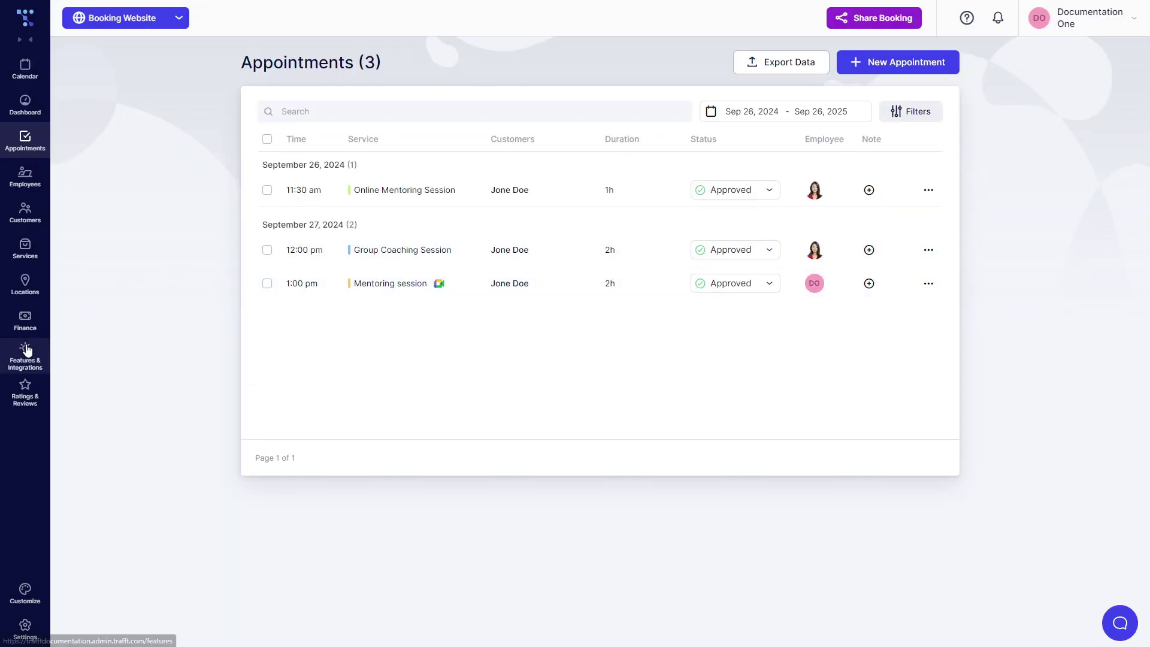
In the Google Calendar settings, append 'with' and the customer full name placeholder to the event title
{"action": "left_click", "coordinate": [25, 350]}
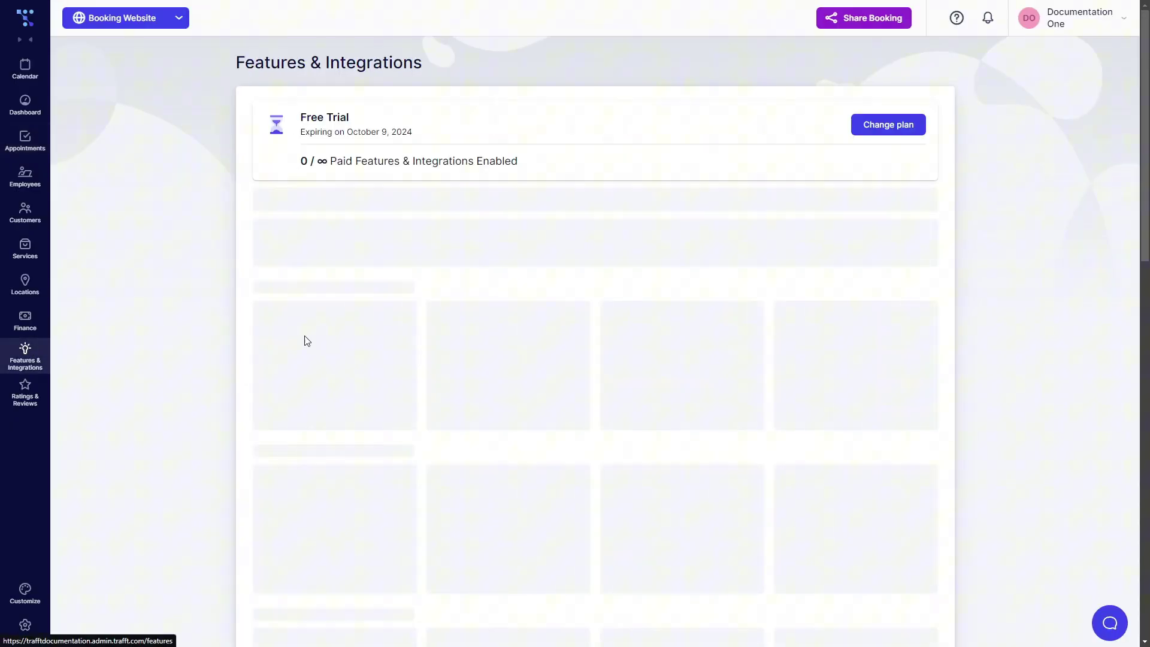
{"action": "left_click", "coordinate": [348, 413]}
{"action": "scroll", "coordinate": [492, 388], "scroll_direction": "down", "scroll_amount": 6}
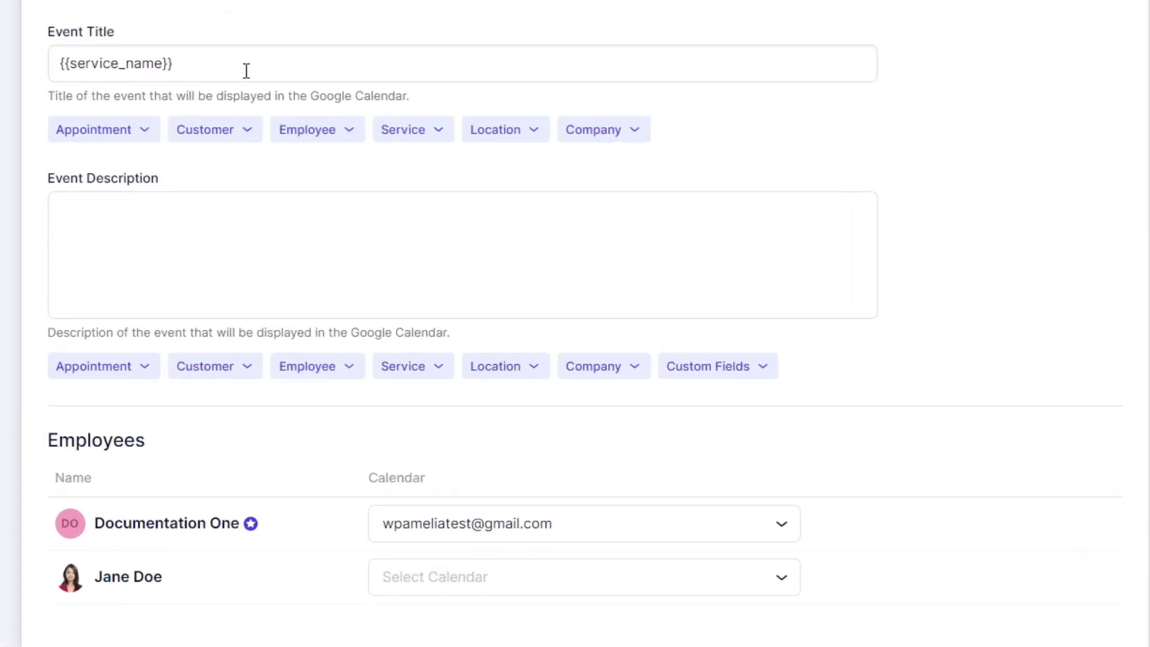
{"action": "left_click", "coordinate": [441, 250]}
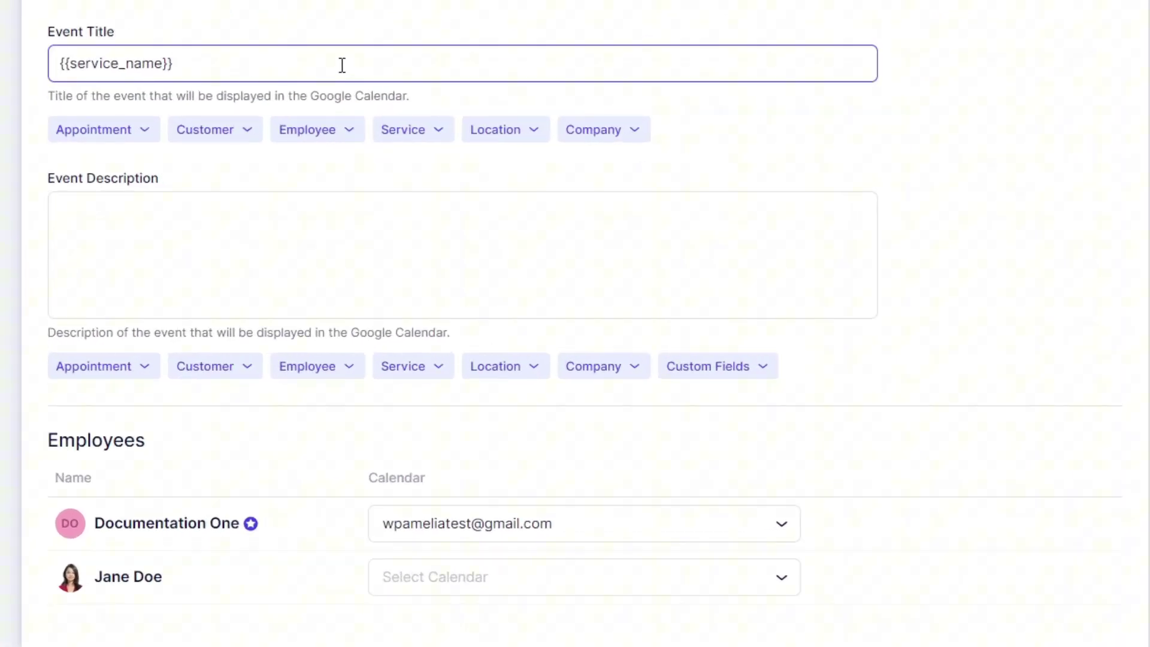
{"action": "type", "text": "with"}
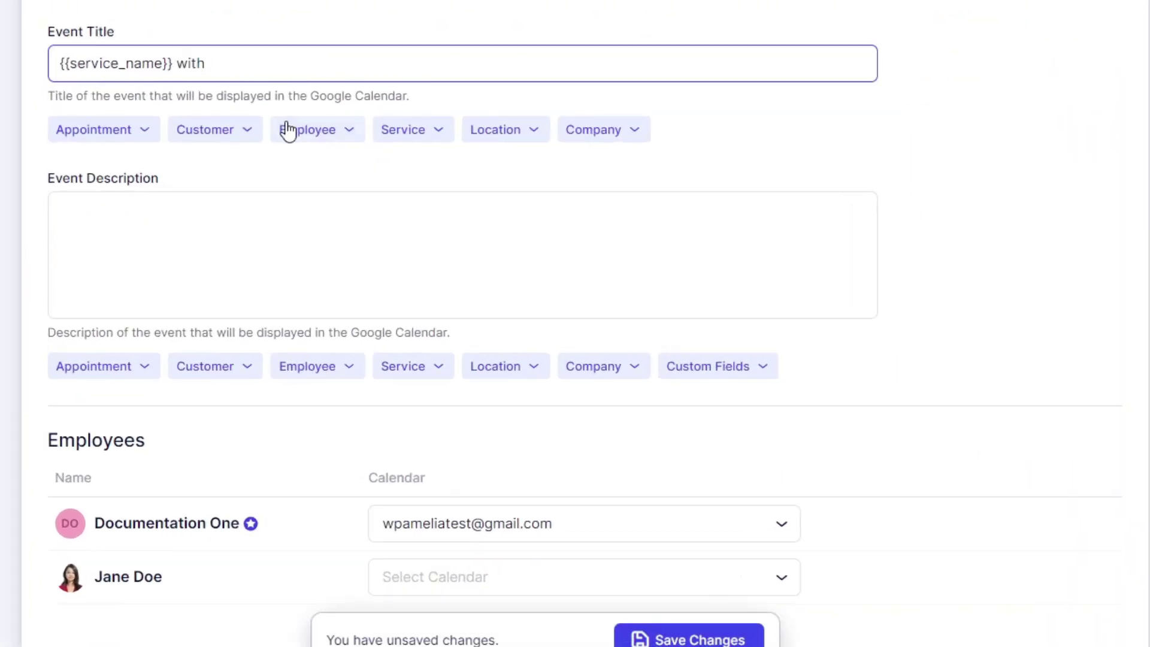
{"action": "left_click", "coordinate": [242, 133]}
{"action": "left_click", "coordinate": [216, 196]}
Set the event description to {{appointment_start_date_time}} at {{location_name}} {{location_address}} and save
{"action": "left_click", "coordinate": [361, 261]}
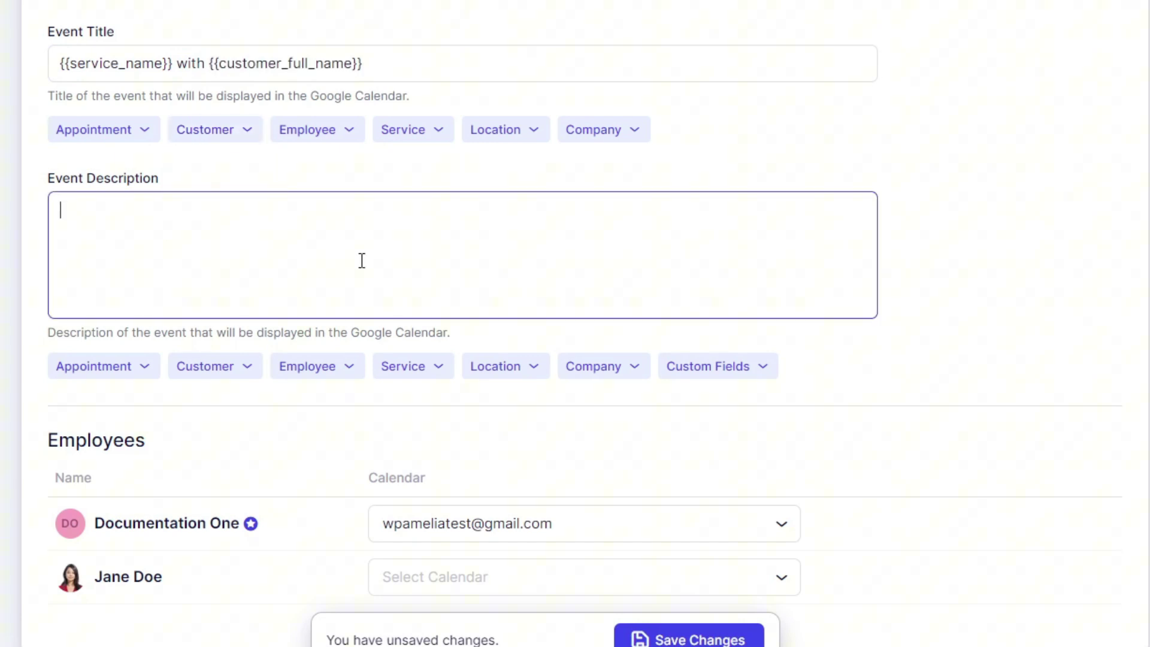
{"action": "left_click", "coordinate": [84, 369]}
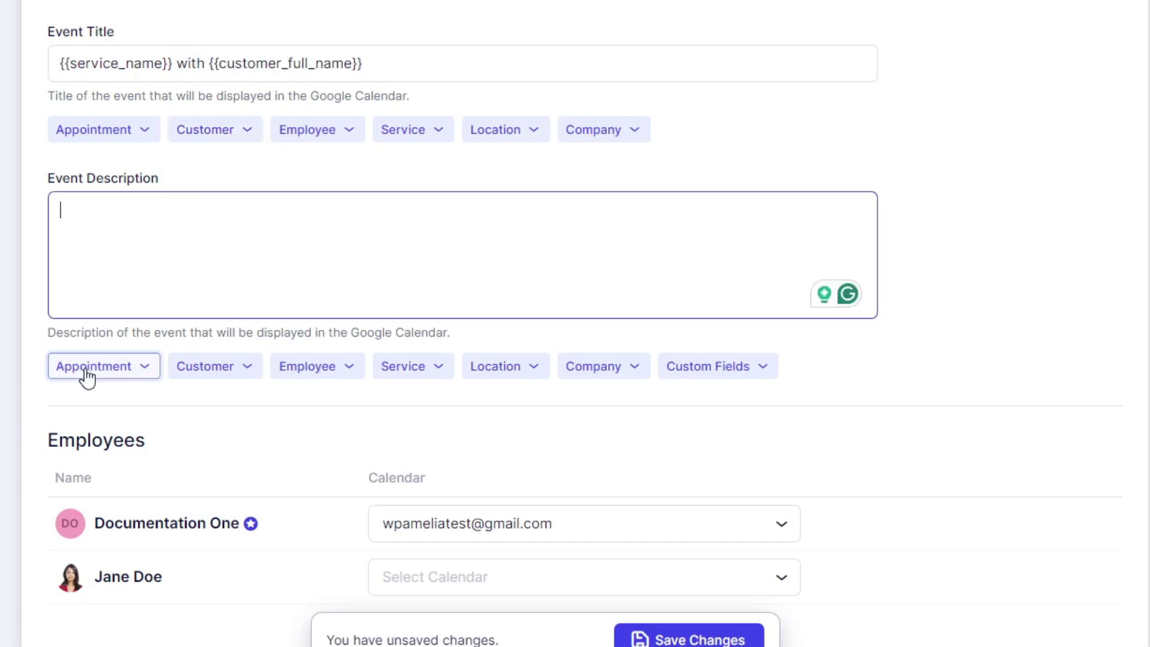
{"action": "scroll", "coordinate": [179, 420], "scroll_direction": "down", "scroll_amount": 5}
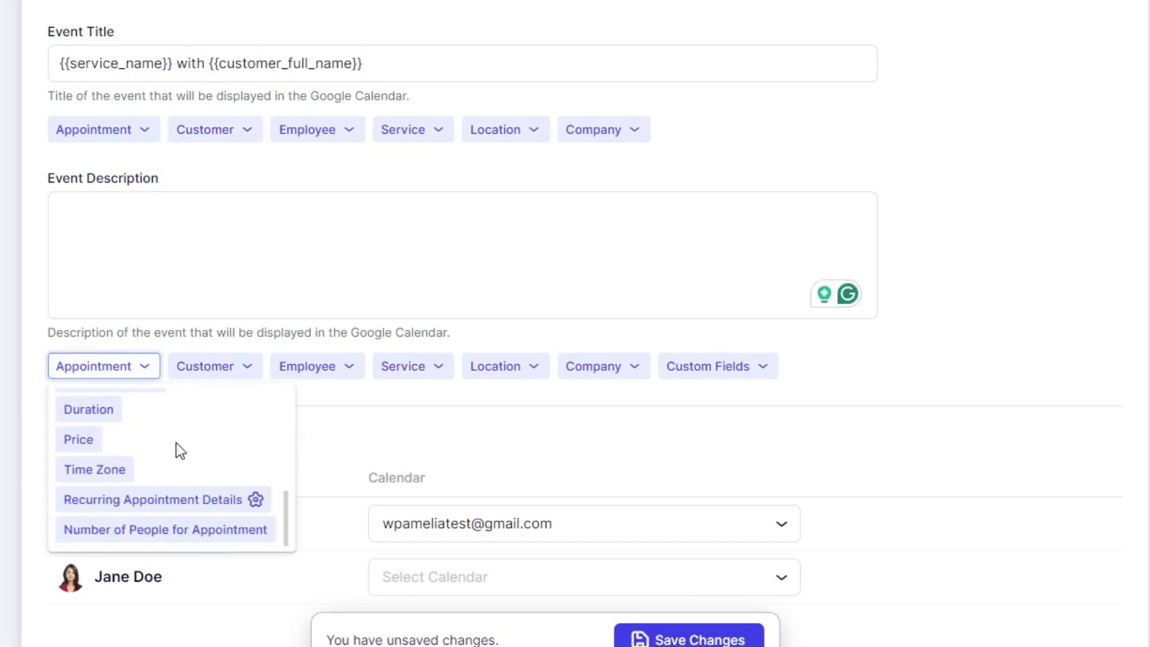
{"action": "scroll", "coordinate": [167, 442], "scroll_direction": "up", "scroll_amount": 2}
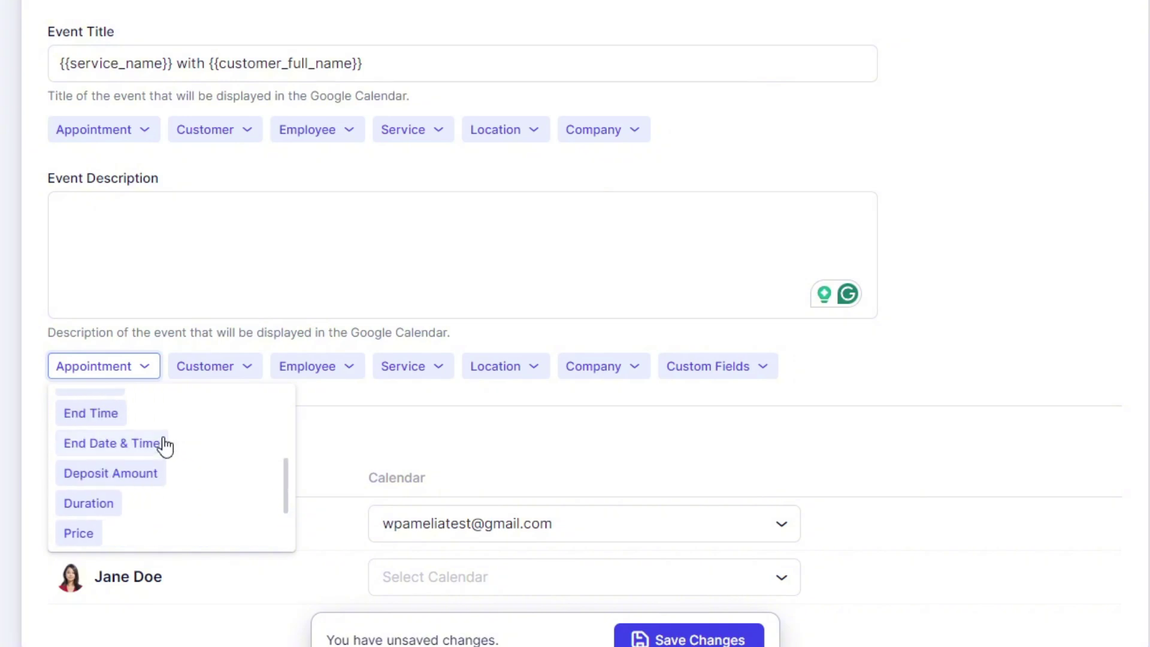
{"action": "scroll", "coordinate": [179, 419], "scroll_direction": "up", "scroll_amount": 2}
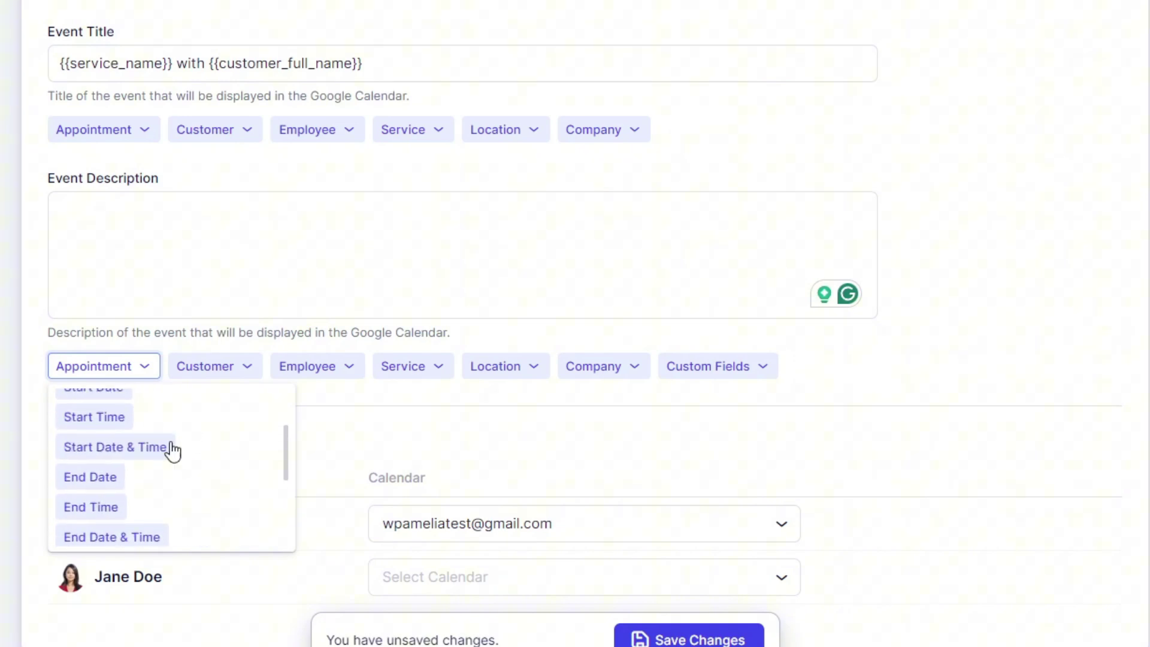
{"action": "left_click", "coordinate": [162, 448]}
{"action": "left_click", "coordinate": [337, 228]}
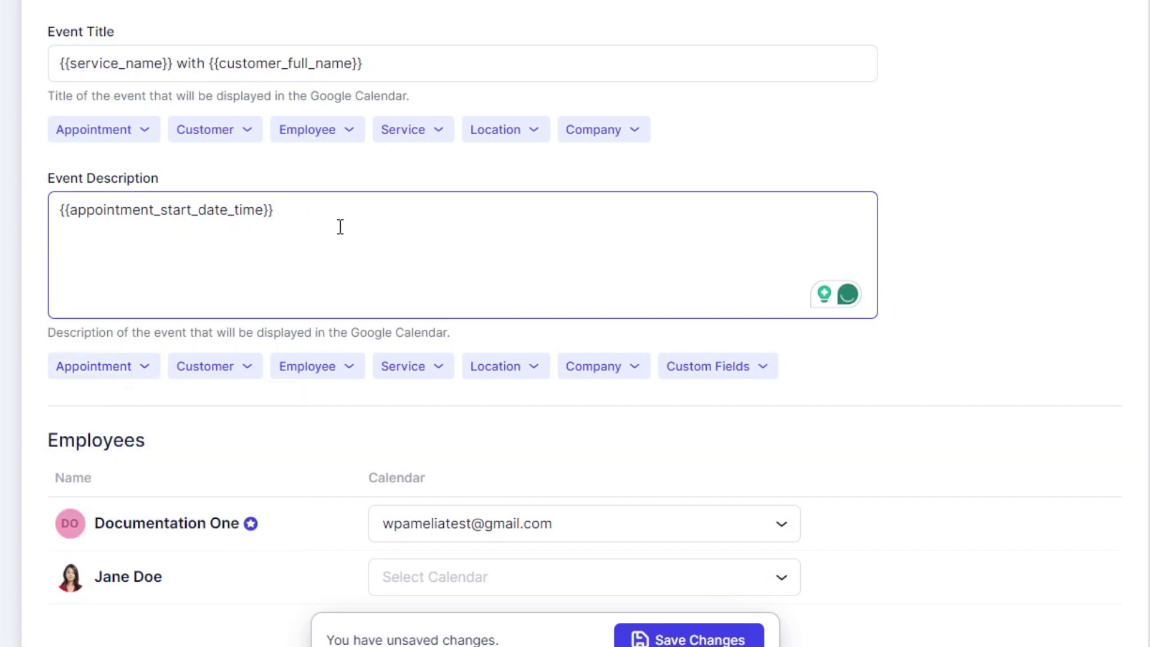
{"action": "type", "text": "at"}
{"action": "left_click", "coordinate": [502, 376]}
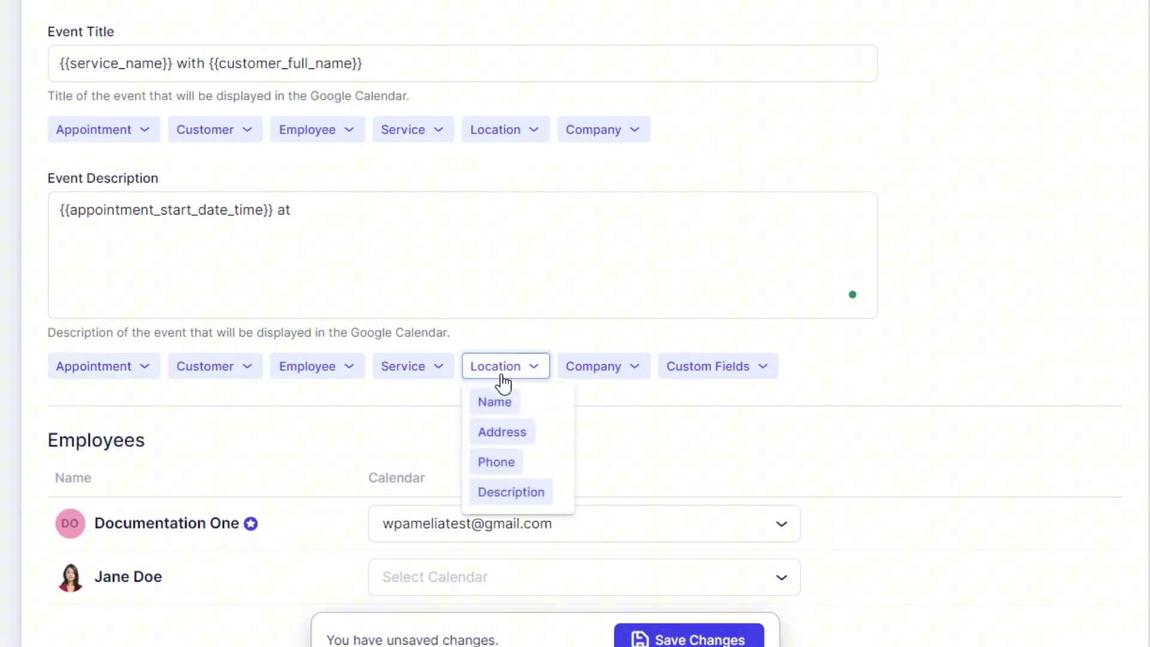
{"action": "left_click", "coordinate": [501, 409]}
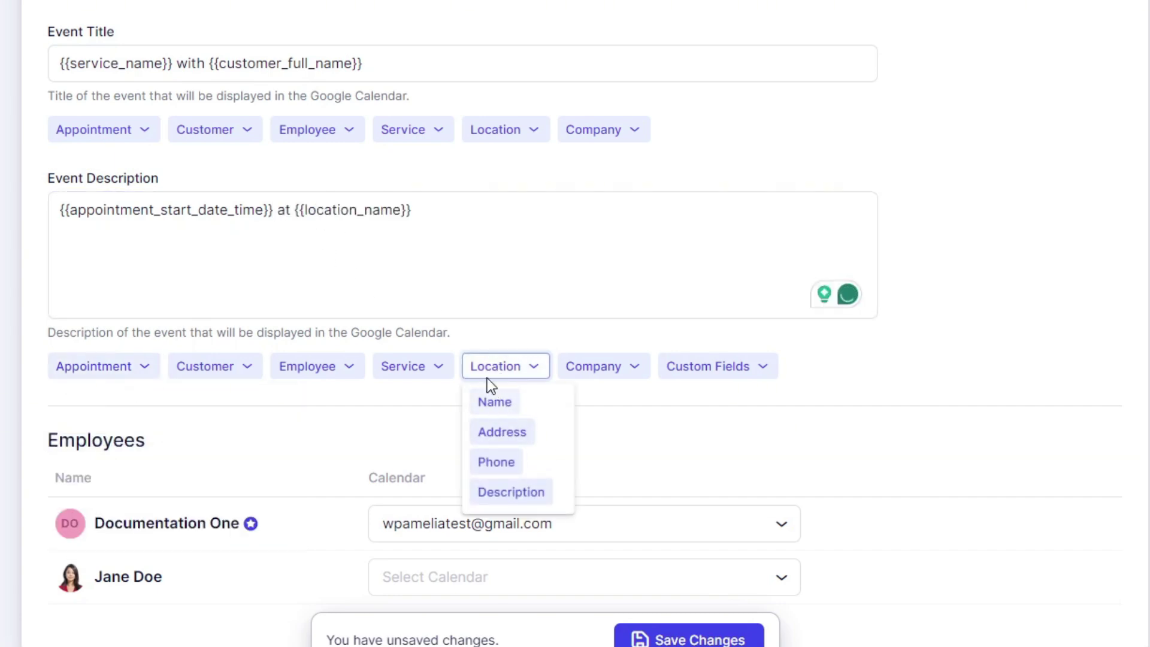
{"action": "left_click", "coordinate": [513, 432]}
{"action": "left_click", "coordinate": [479, 227]}
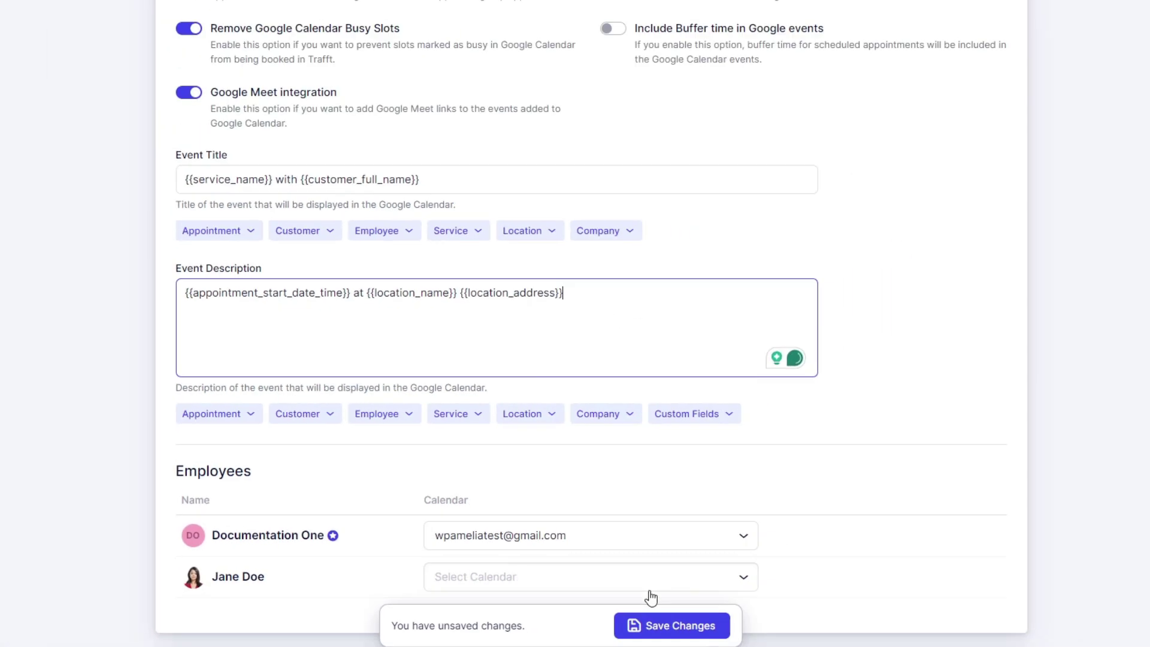
{"action": "left_click", "coordinate": [688, 638]}
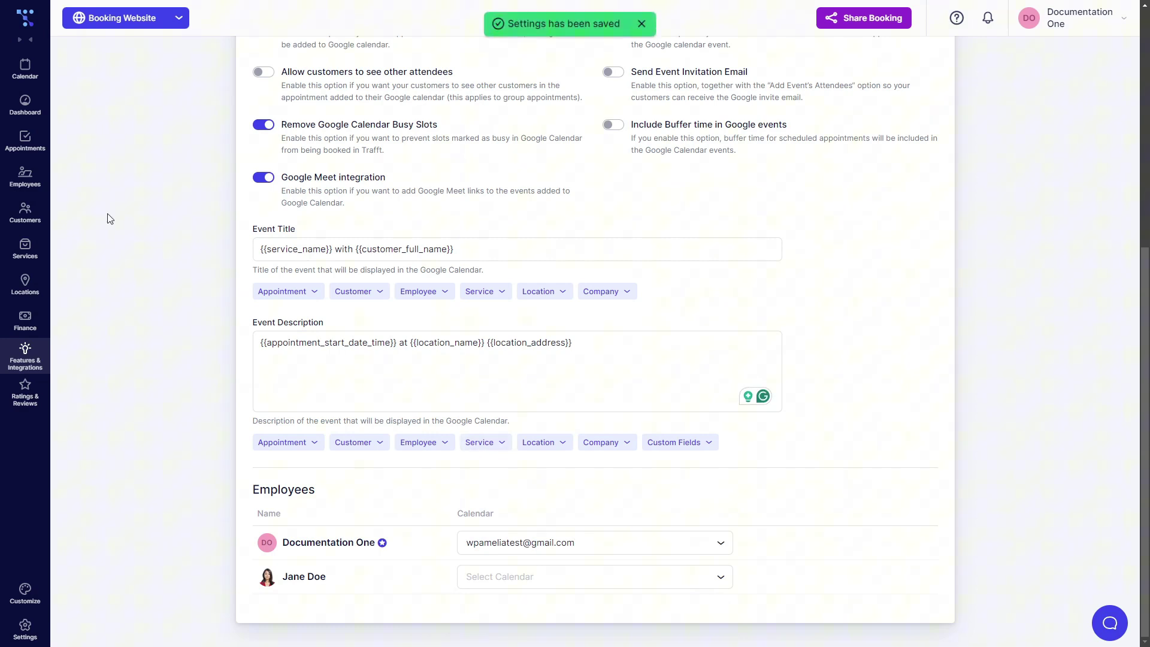
Re-save the September 27, 1:00 pm Mentoring session appointment so its calendar event updates
{"action": "left_click", "coordinate": [26, 139]}
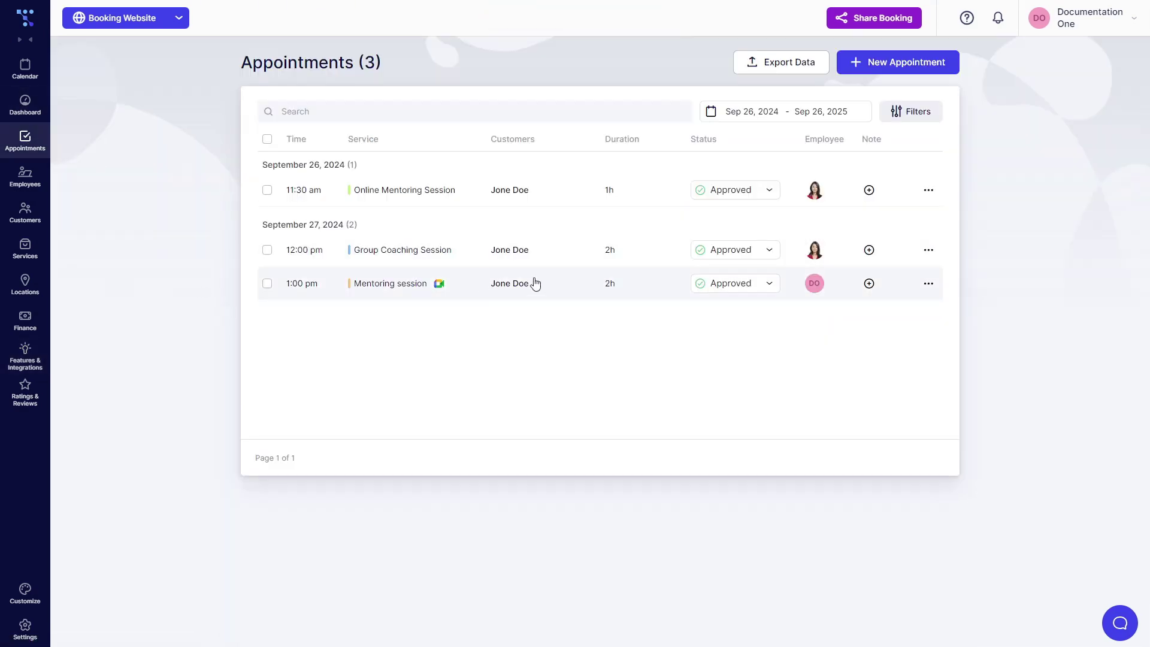
{"action": "left_click", "coordinate": [534, 283]}
{"action": "left_click", "coordinate": [1084, 60]}
{"action": "left_click", "coordinate": [733, 418]}
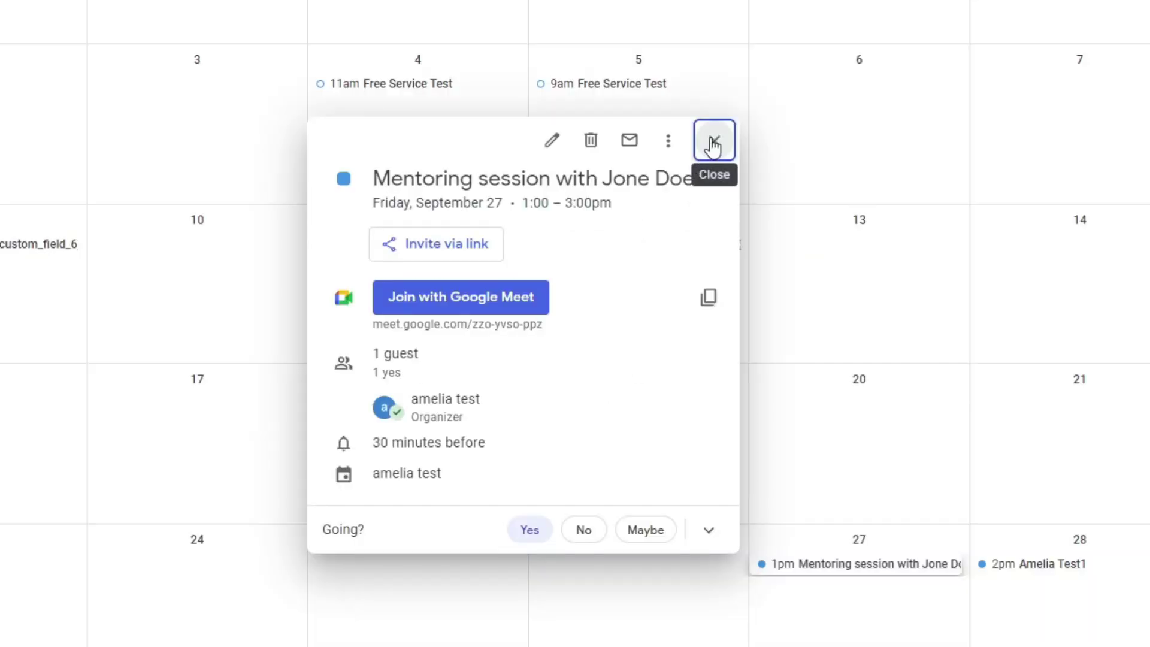
{"action": "left_click", "coordinate": [713, 140]}
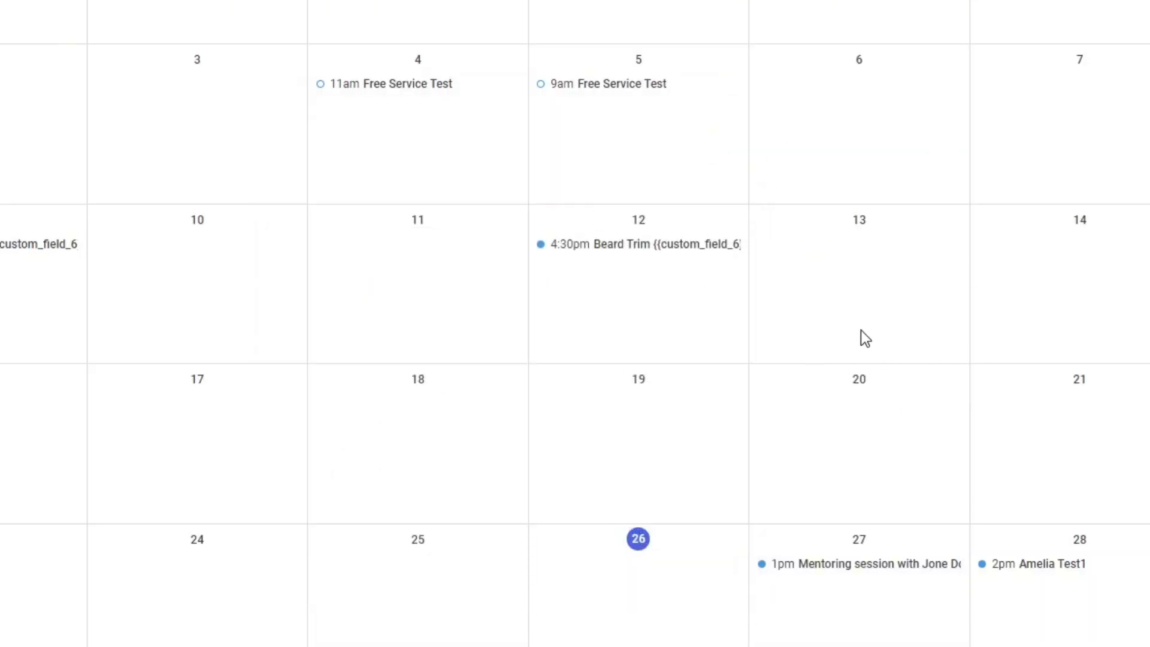
{"action": "left_click", "coordinate": [845, 575]}
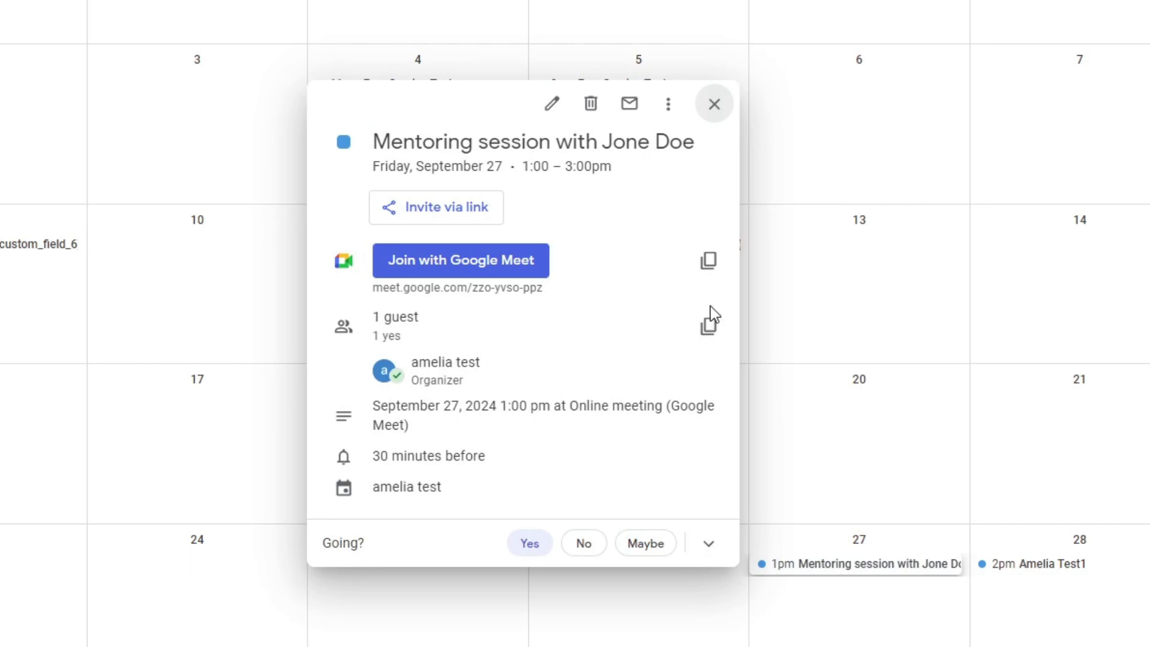
{"action": "left_click", "coordinate": [715, 106]}
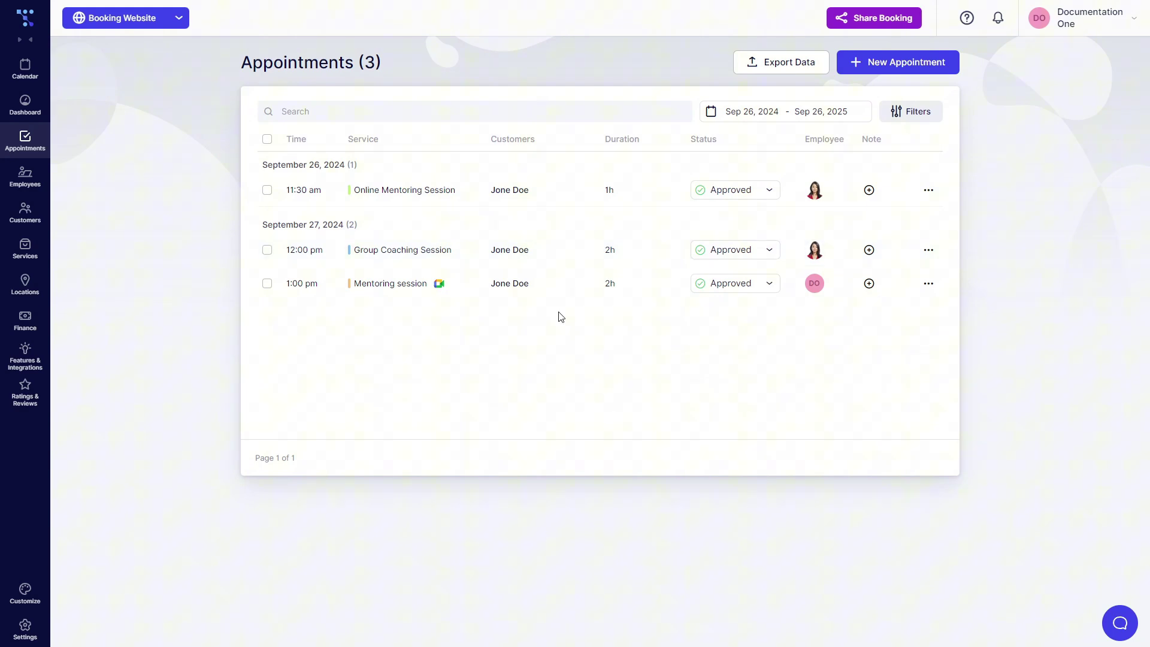
Deactivate the Google Calendar and Google Meet integration, then return to Appointments
{"action": "left_click", "coordinate": [27, 362]}
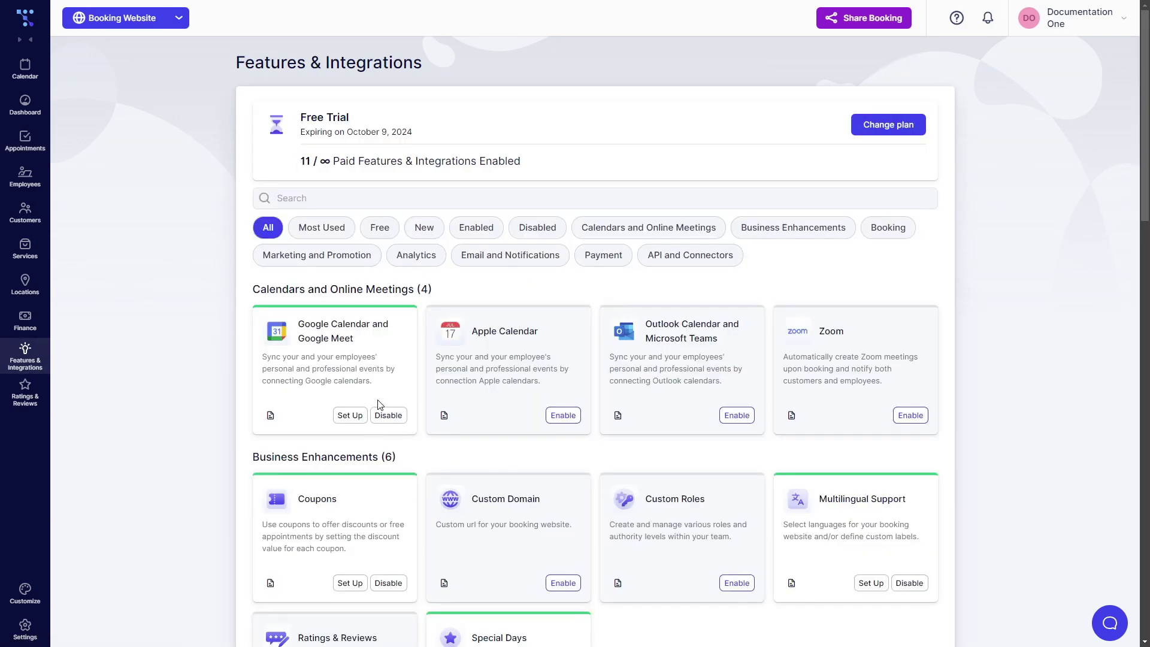
{"action": "left_click", "coordinate": [387, 415]}
{"action": "left_click", "coordinate": [657, 171]}
{"action": "left_click", "coordinate": [25, 141]}
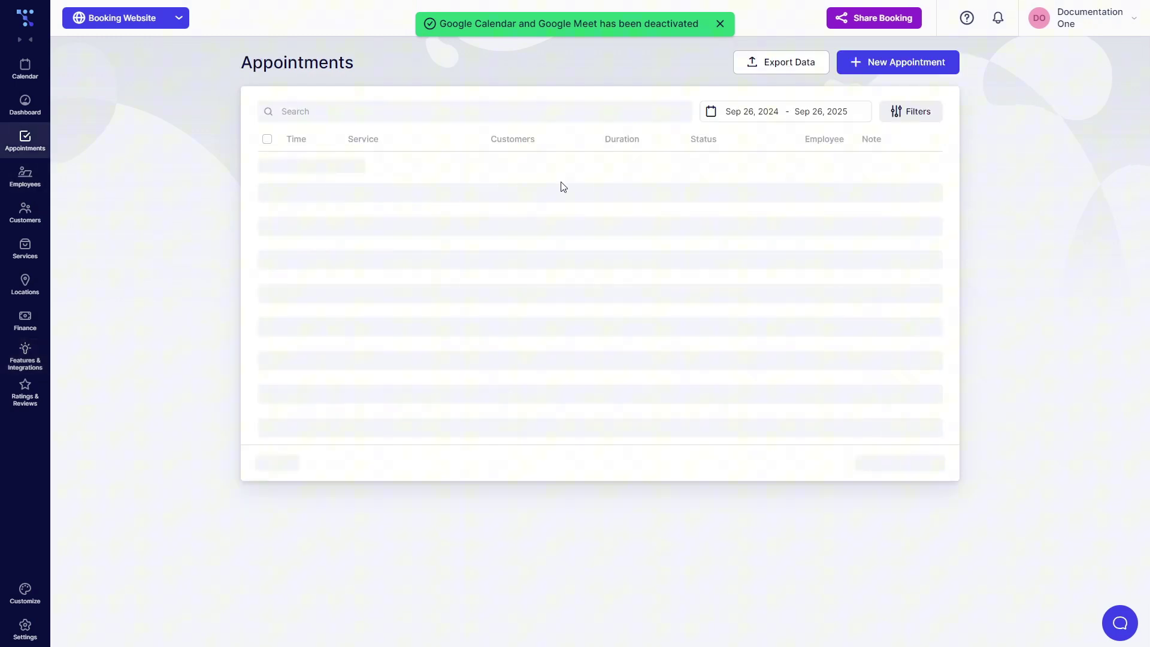
Book an Online Mentoring Session with the admin employee on September 30 at 1:00 pm for the demo customer
{"action": "left_click", "coordinate": [905, 66]}
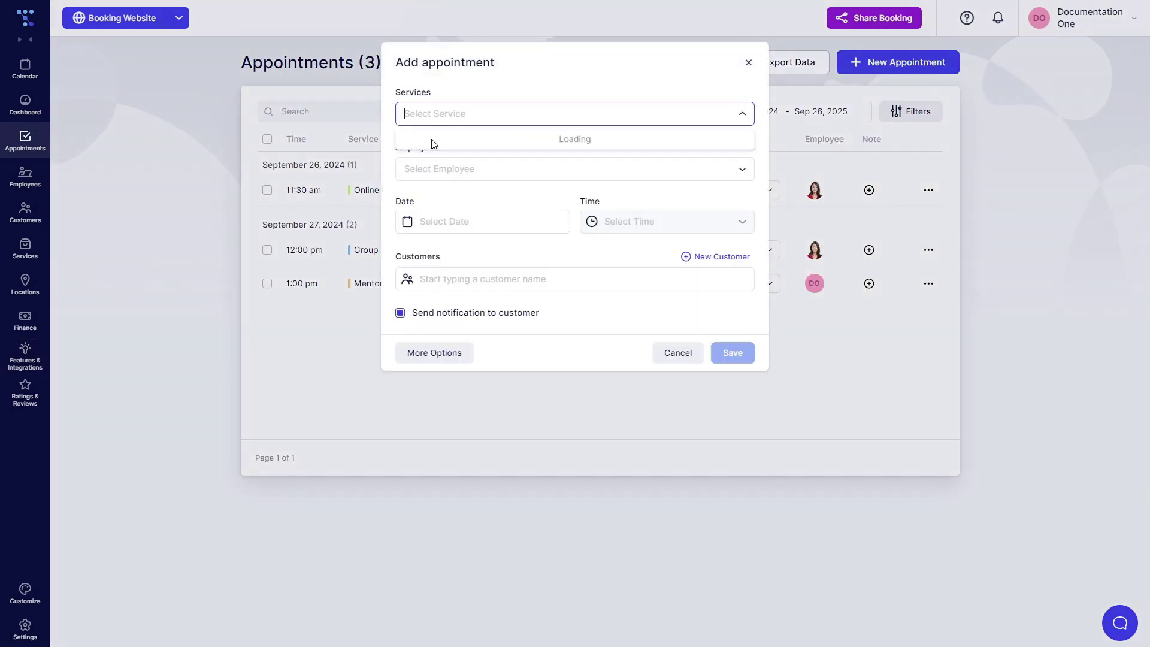
{"action": "left_click", "coordinate": [445, 178]}
{"action": "left_click", "coordinate": [508, 189]}
{"action": "left_click", "coordinate": [465, 207]}
{"action": "left_click", "coordinate": [477, 235]}
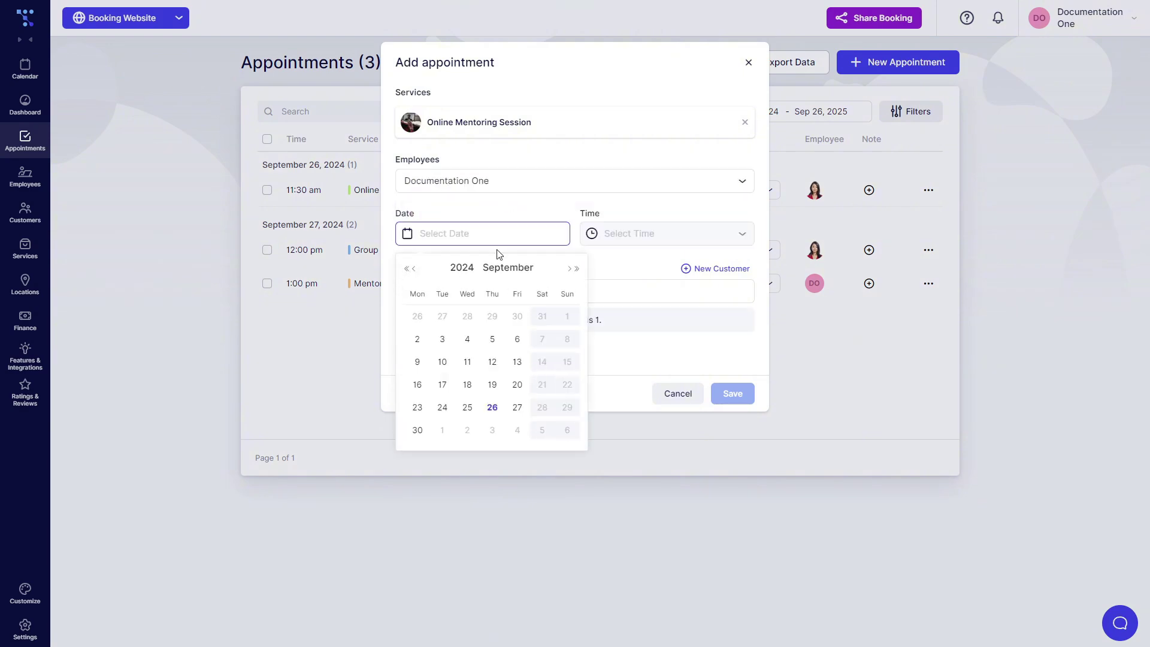
{"action": "left_click", "coordinate": [414, 435]}
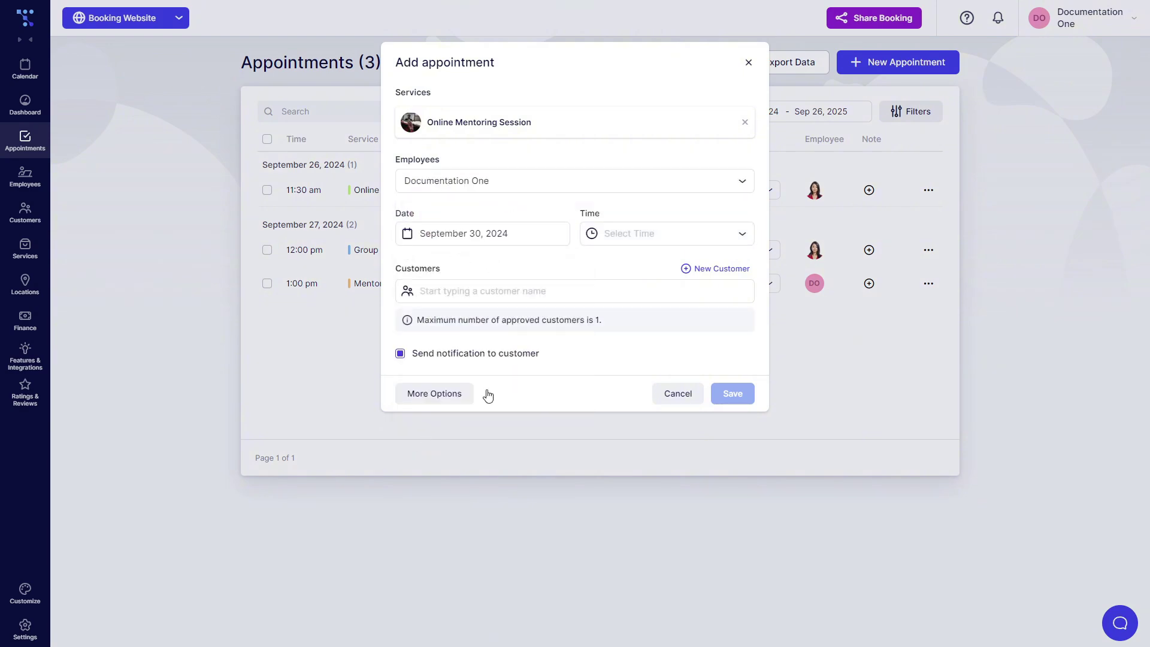
{"action": "left_click", "coordinate": [647, 239]}
{"action": "scroll", "coordinate": [652, 309], "scroll_direction": "down", "scroll_amount": 2}
{"action": "left_click", "coordinate": [631, 287]}
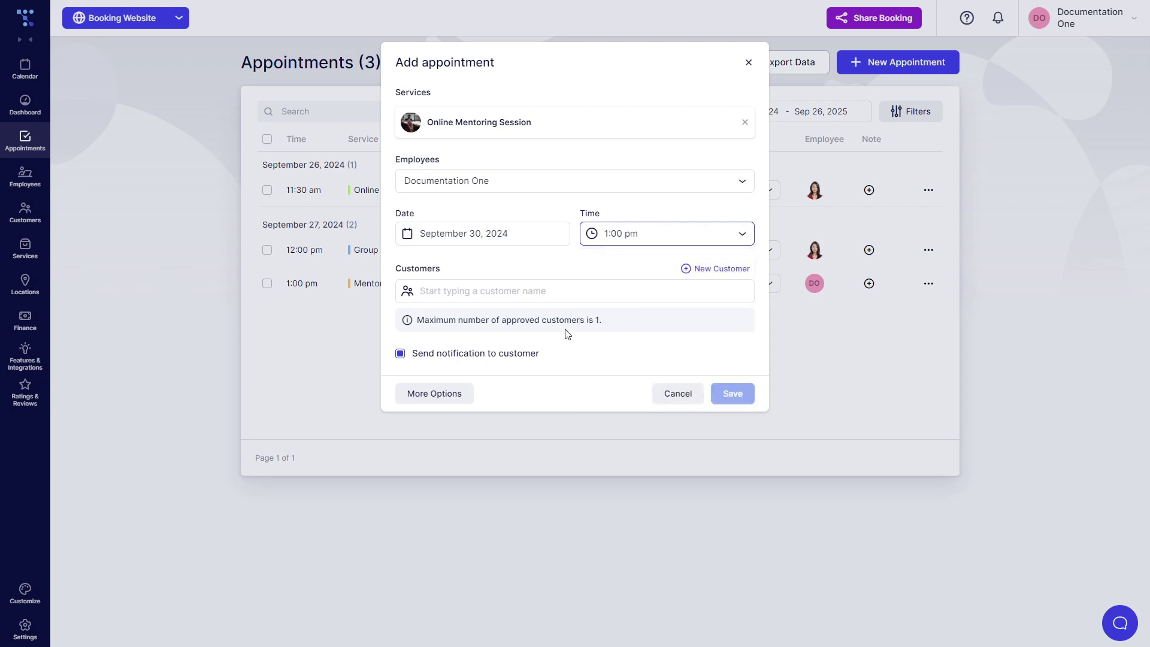
{"action": "left_click", "coordinate": [564, 293]}
{"action": "left_click", "coordinate": [449, 317]}
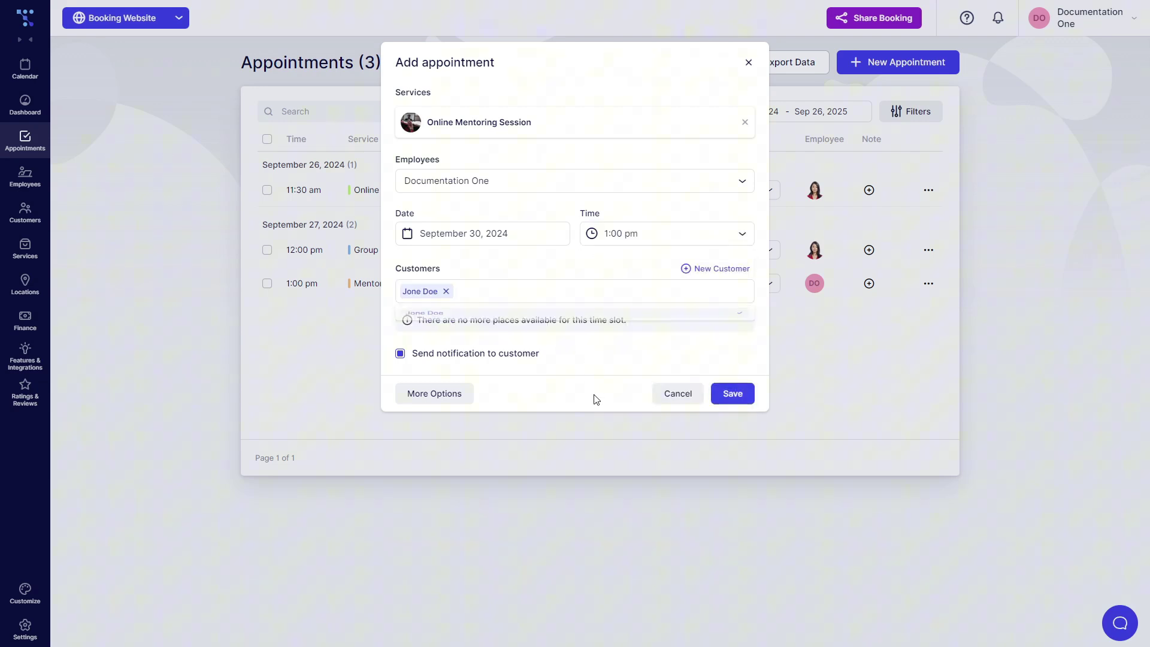
{"action": "left_click", "coordinate": [716, 399]}
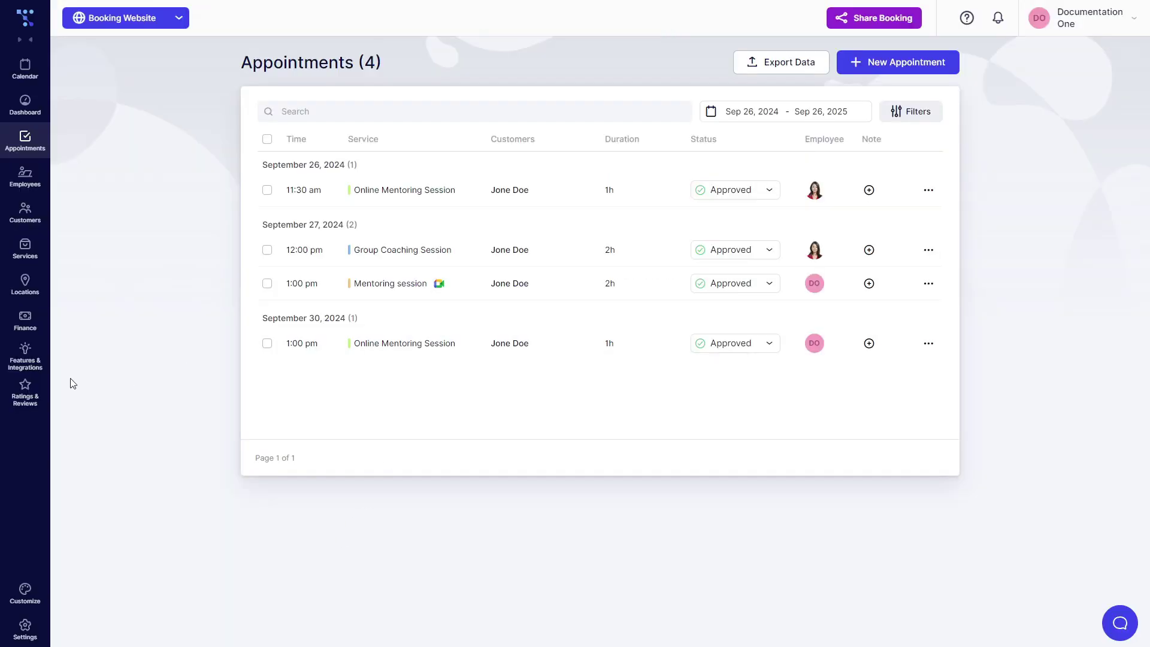
Re-enable the Google Calendar and Google Meet integration and review its settings
{"action": "left_click", "coordinate": [36, 367]}
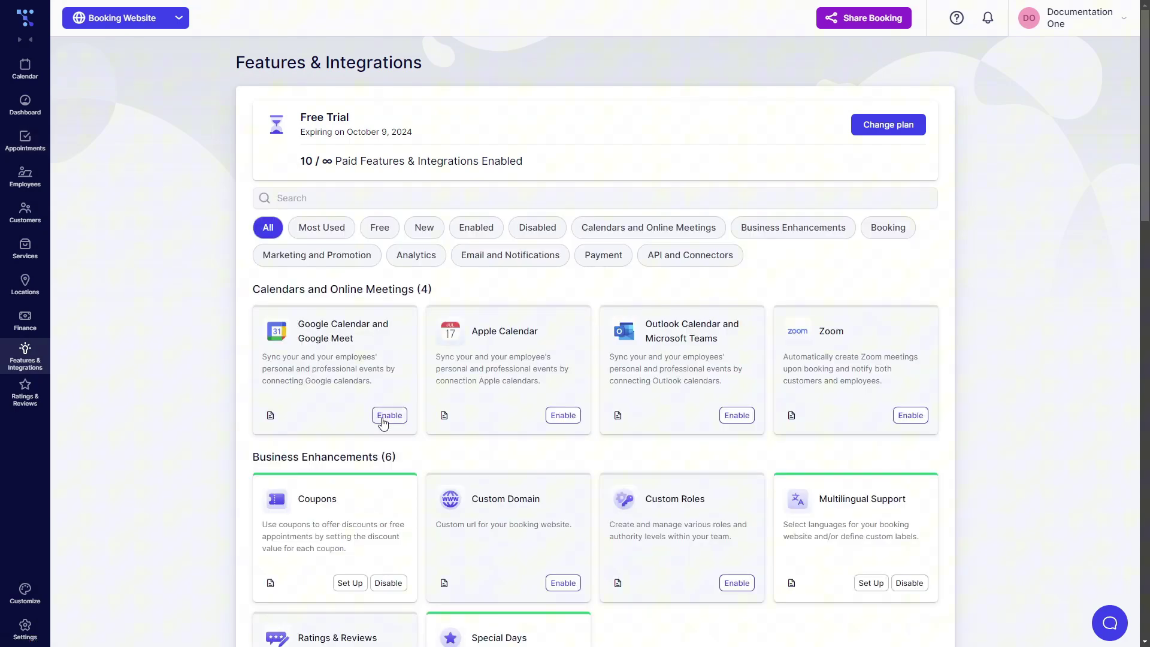
{"action": "left_click", "coordinate": [387, 415]}
{"action": "left_click", "coordinate": [356, 422]}
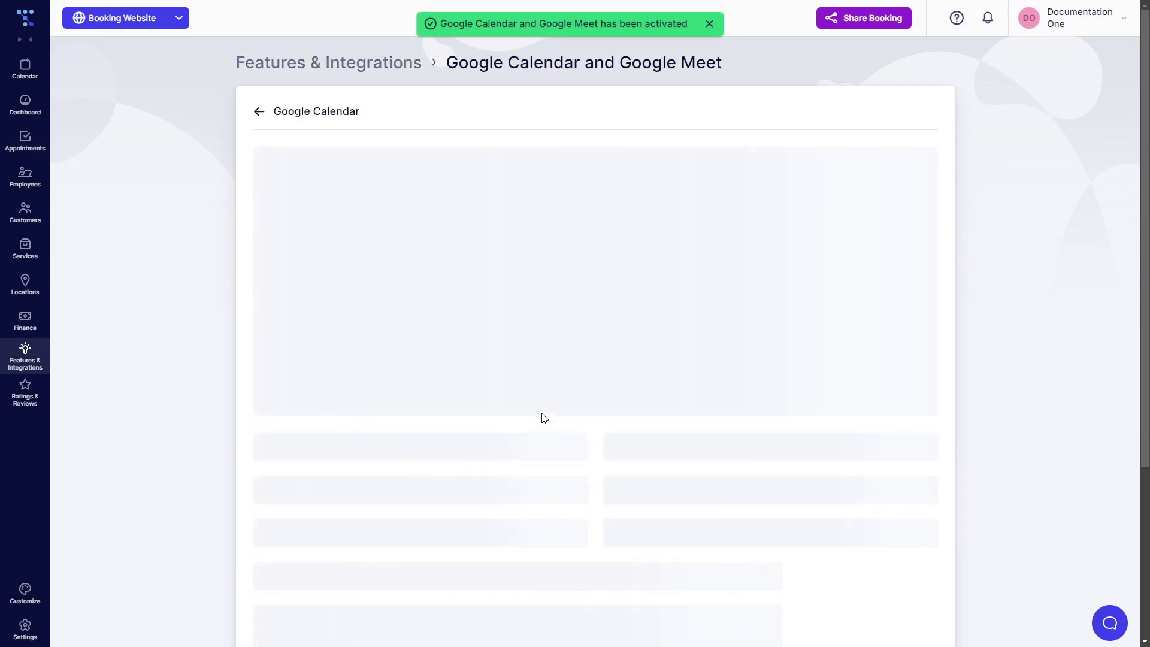
{"action": "scroll", "coordinate": [578, 380], "scroll_direction": "down", "scroll_amount": 8}
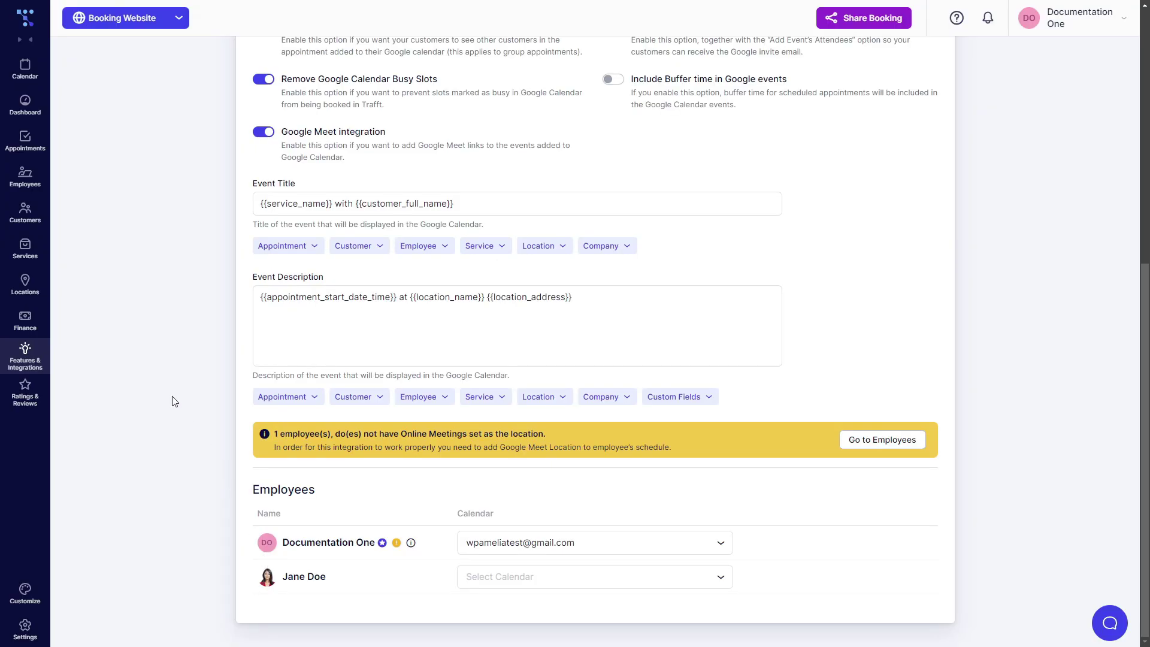
Open the September 30 appointment for editing from the Appointments list
{"action": "left_click", "coordinate": [32, 140]}
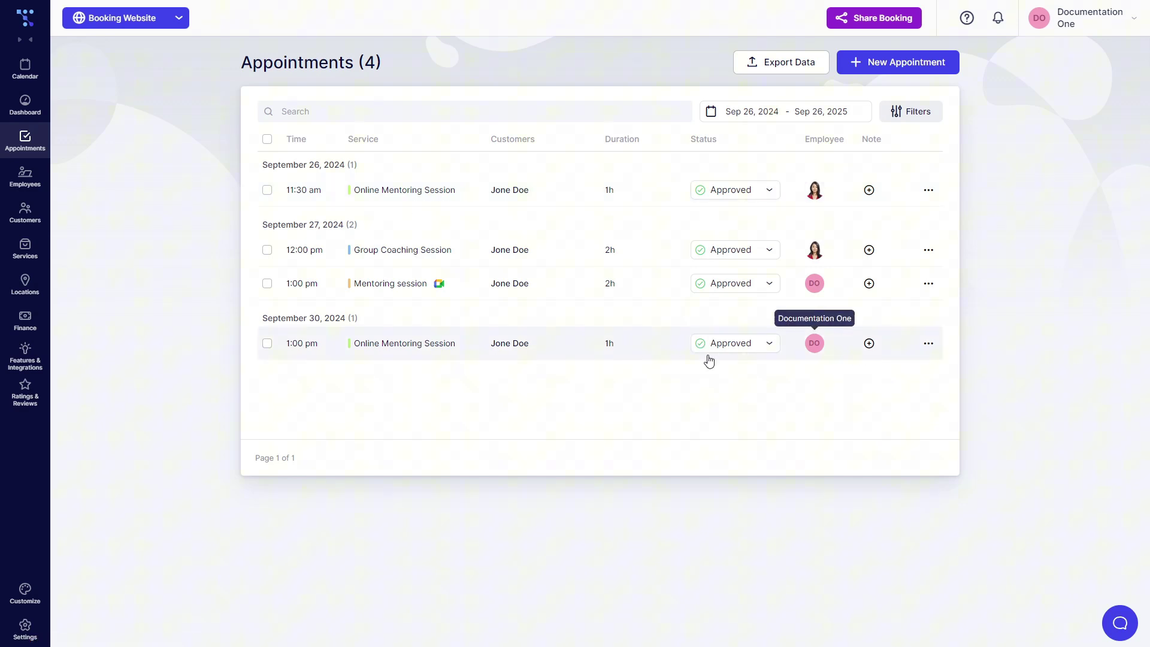
{"action": "left_click", "coordinate": [929, 343]}
{"action": "left_click", "coordinate": [903, 369]}
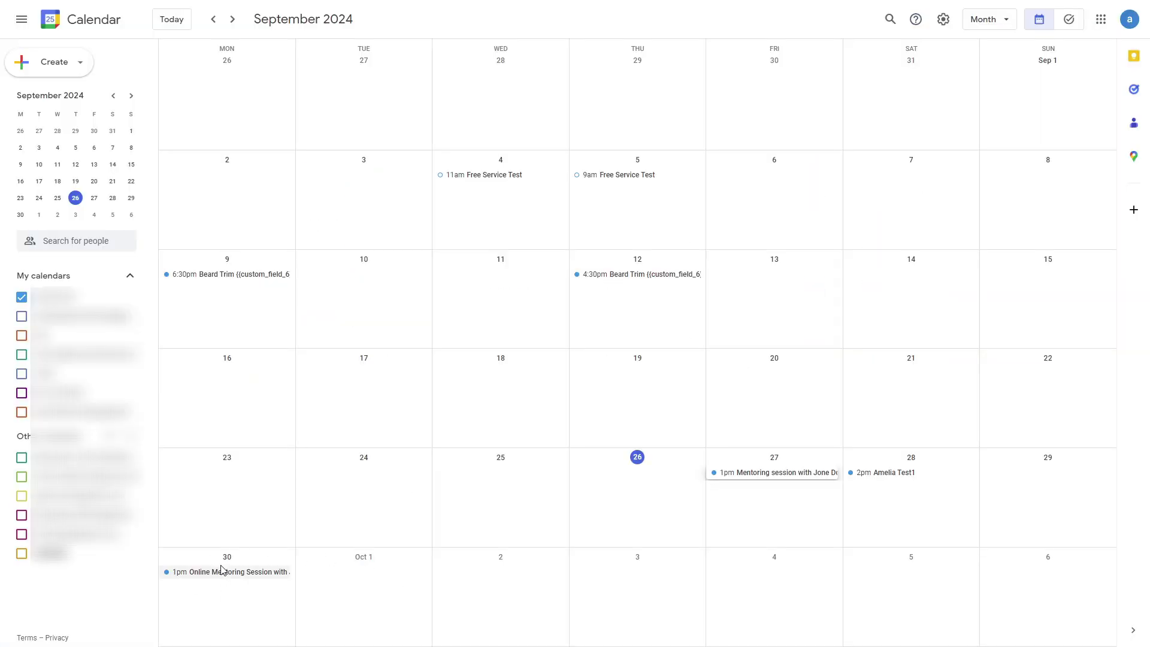
{"action": "left_click", "coordinate": [220, 571]}
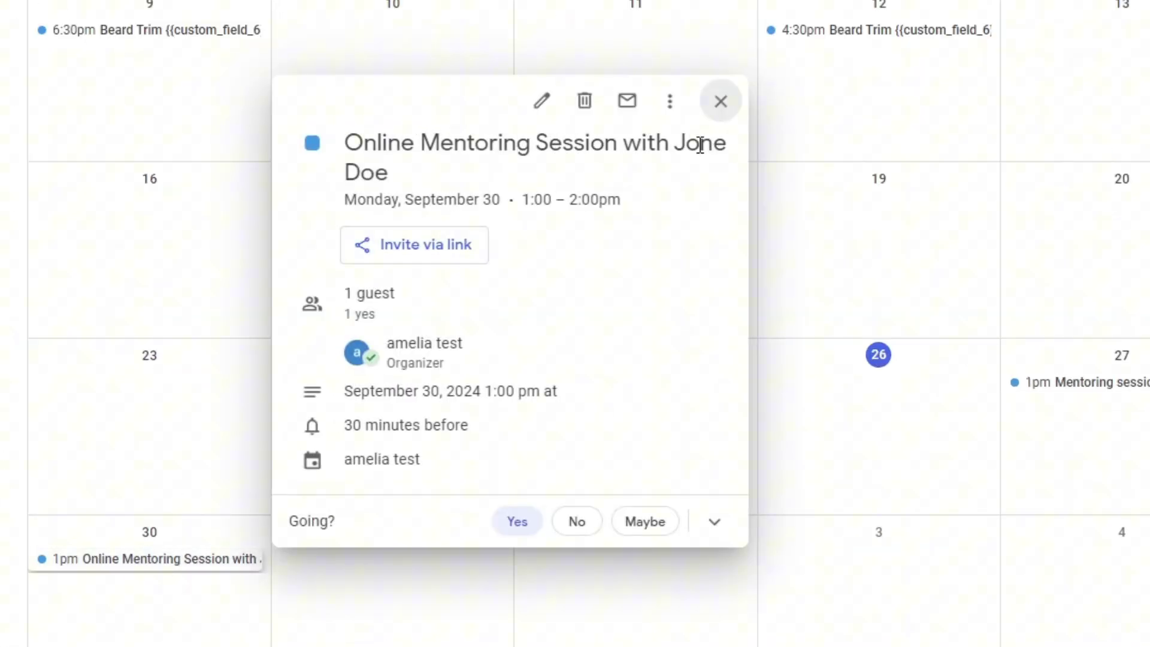
{"action": "mouse_move", "coordinate": [555, 345]}
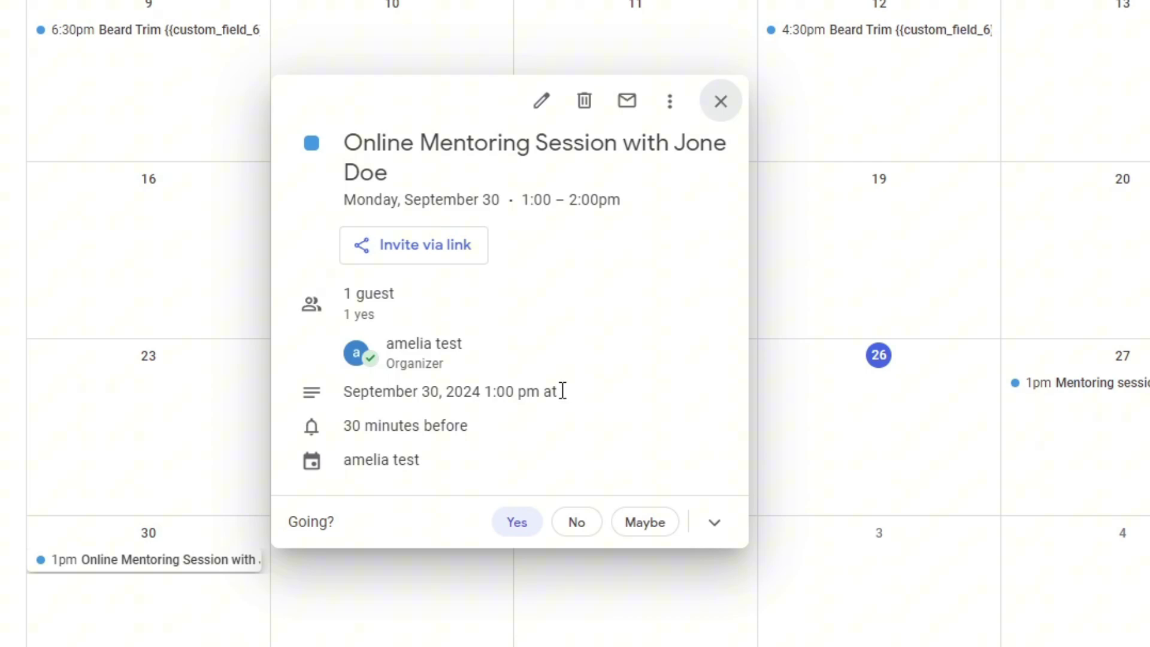
{"action": "left_click_drag", "start_coordinate": [563, 392], "coordinate": [595, 395]}
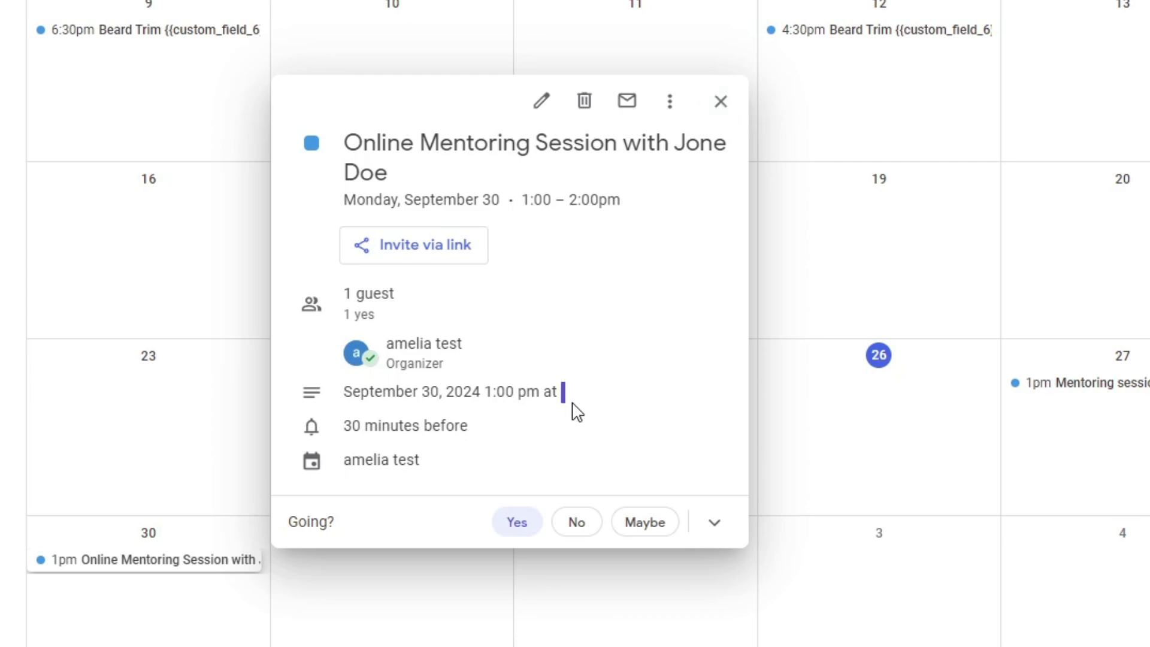
{"action": "left_click", "coordinate": [721, 102]}
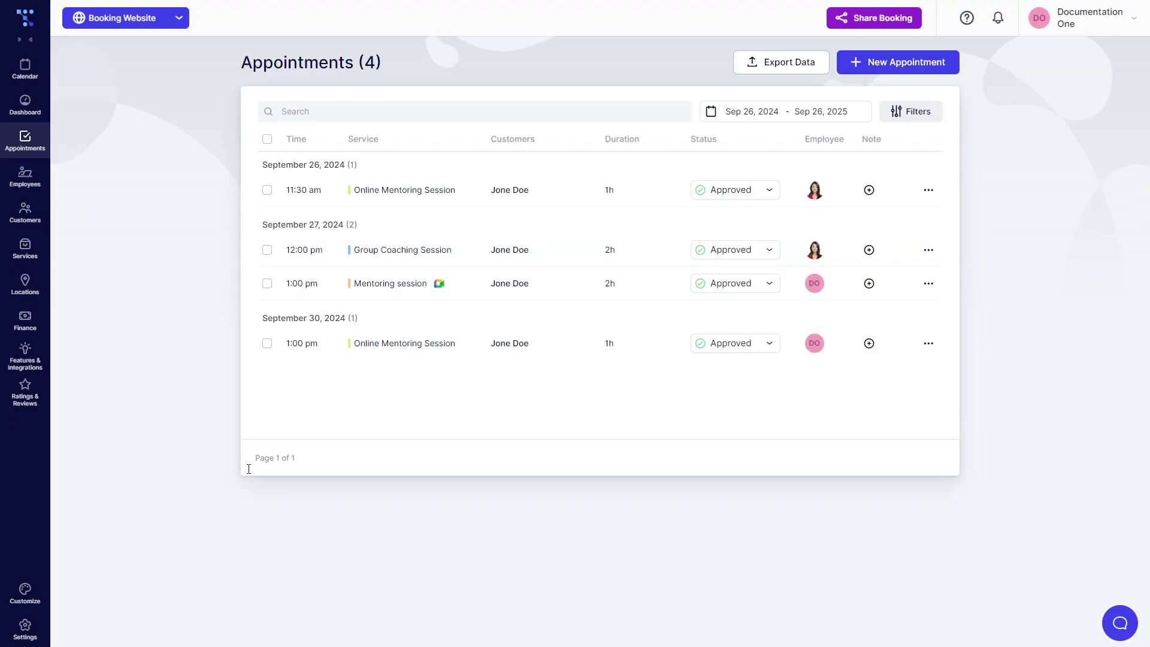
Open the Superadmin role for editing under Settings > Users & Roles > Roles
{"action": "left_click", "coordinate": [35, 625]}
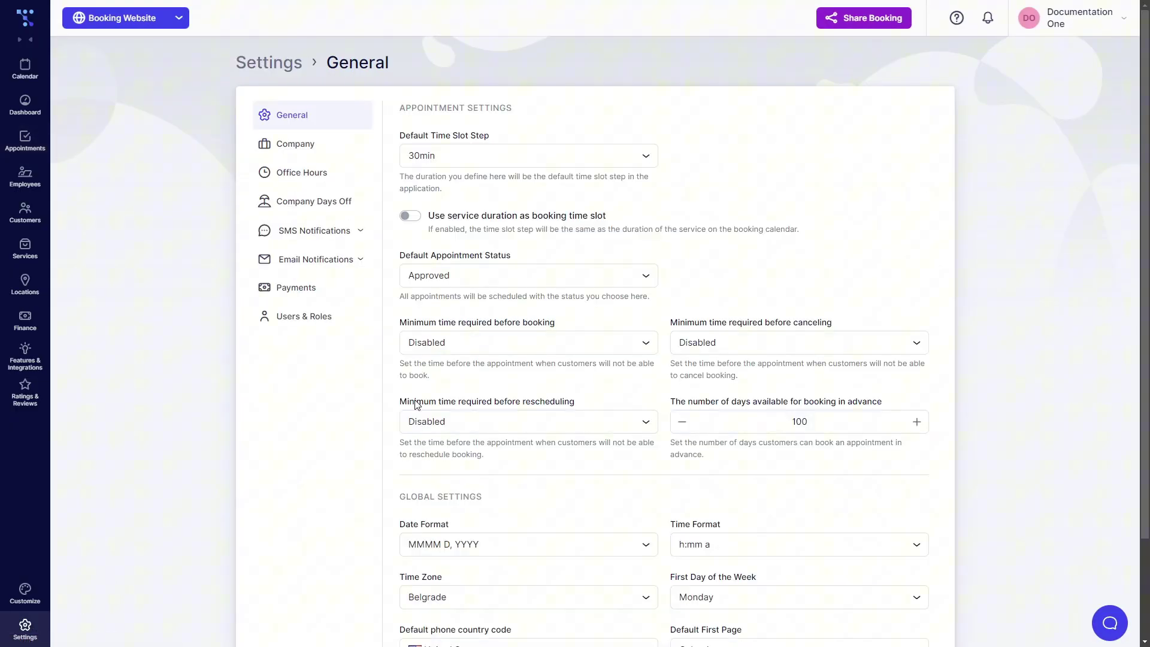
{"action": "left_click", "coordinate": [307, 320]}
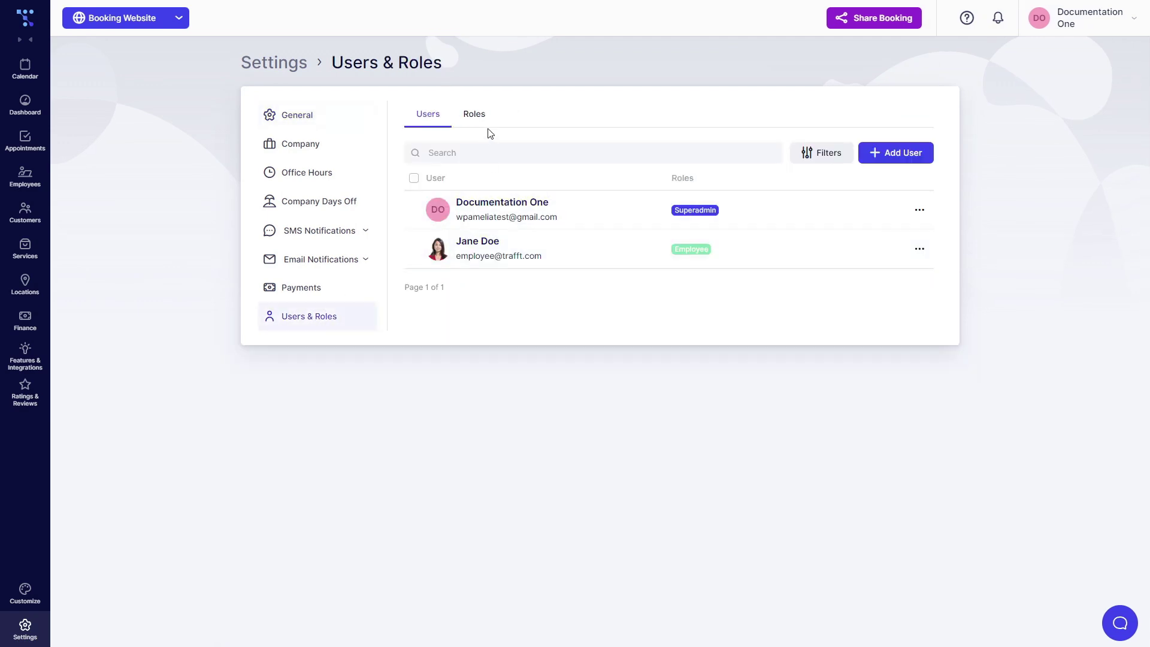
{"action": "left_click", "coordinate": [483, 120]}
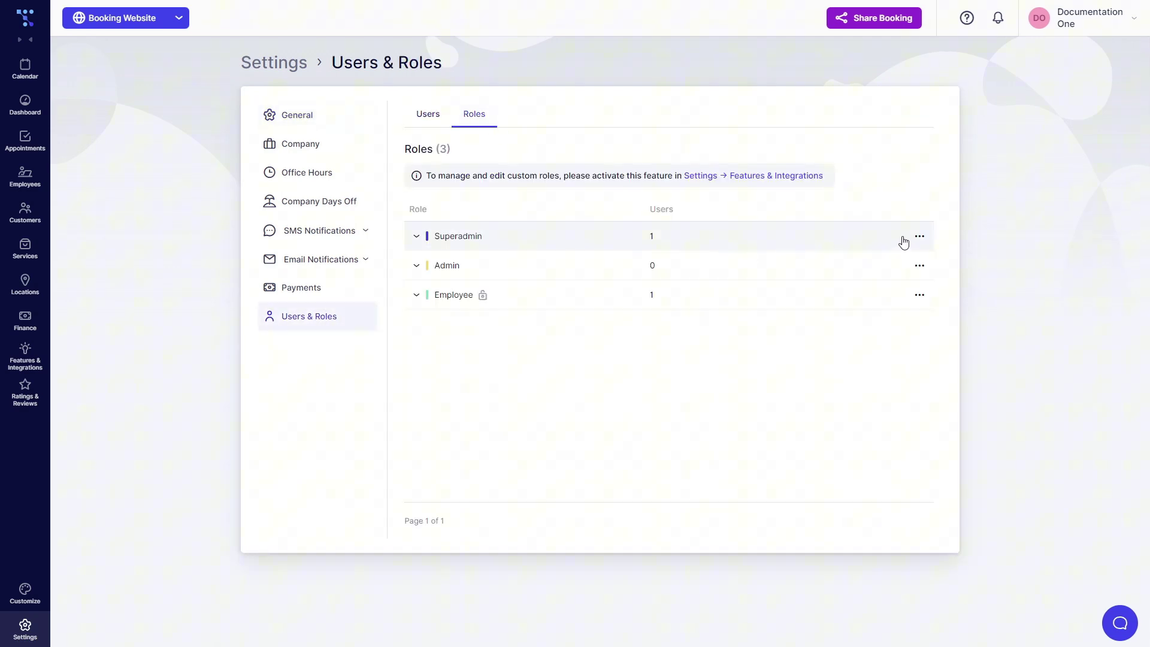
{"action": "left_click", "coordinate": [918, 236]}
{"action": "left_click", "coordinate": [891, 260]}
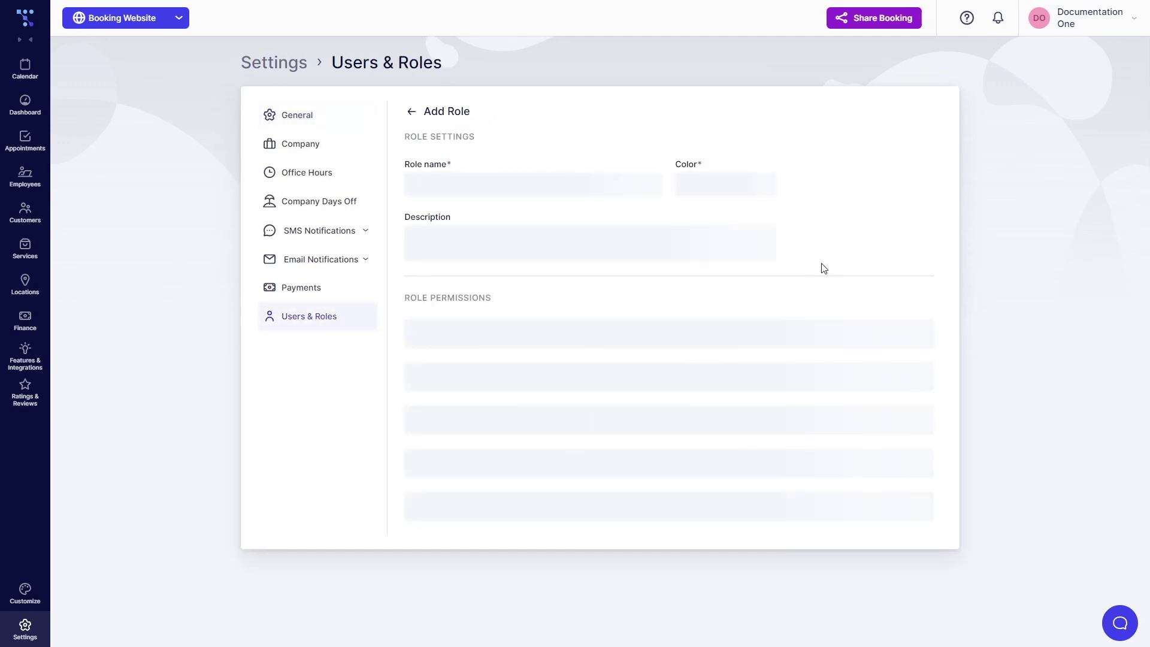
Allow booking outside working hours and over existing appointments, and save the role
{"action": "scroll", "coordinate": [518, 288], "scroll_direction": "down", "scroll_amount": 5}
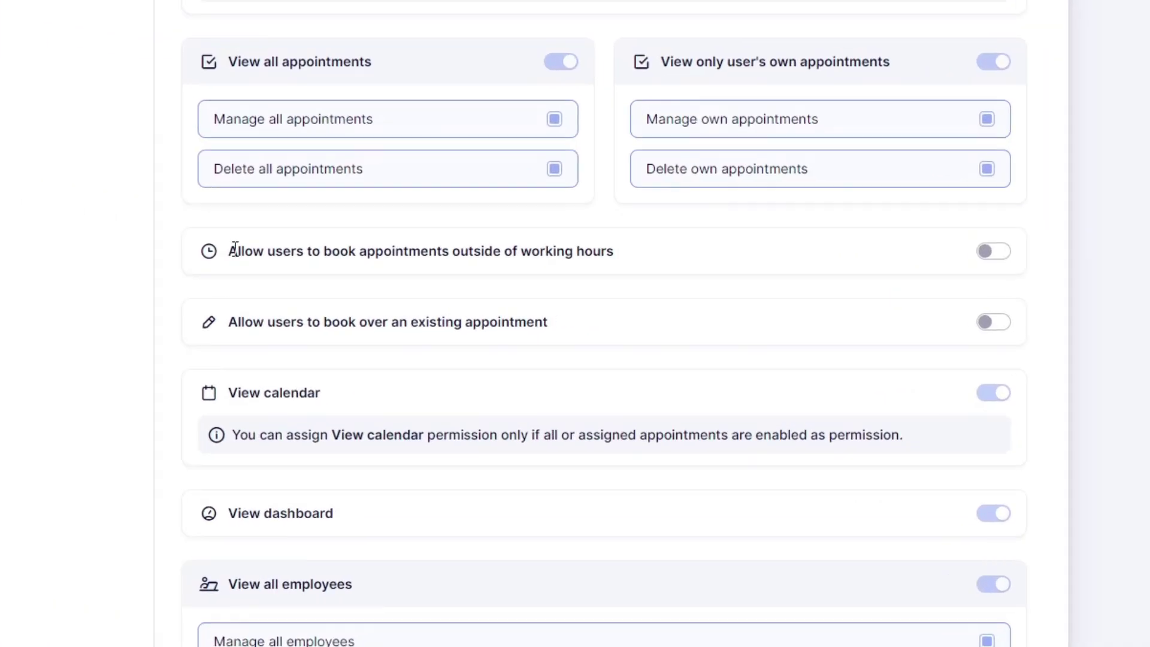
{"action": "left_click_drag", "start_coordinate": [428, 273], "coordinate": [567, 273]}
{"action": "left_click_drag", "start_coordinate": [391, 240], "coordinate": [685, 249]}
{"action": "left_click", "coordinate": [1031, 250]}
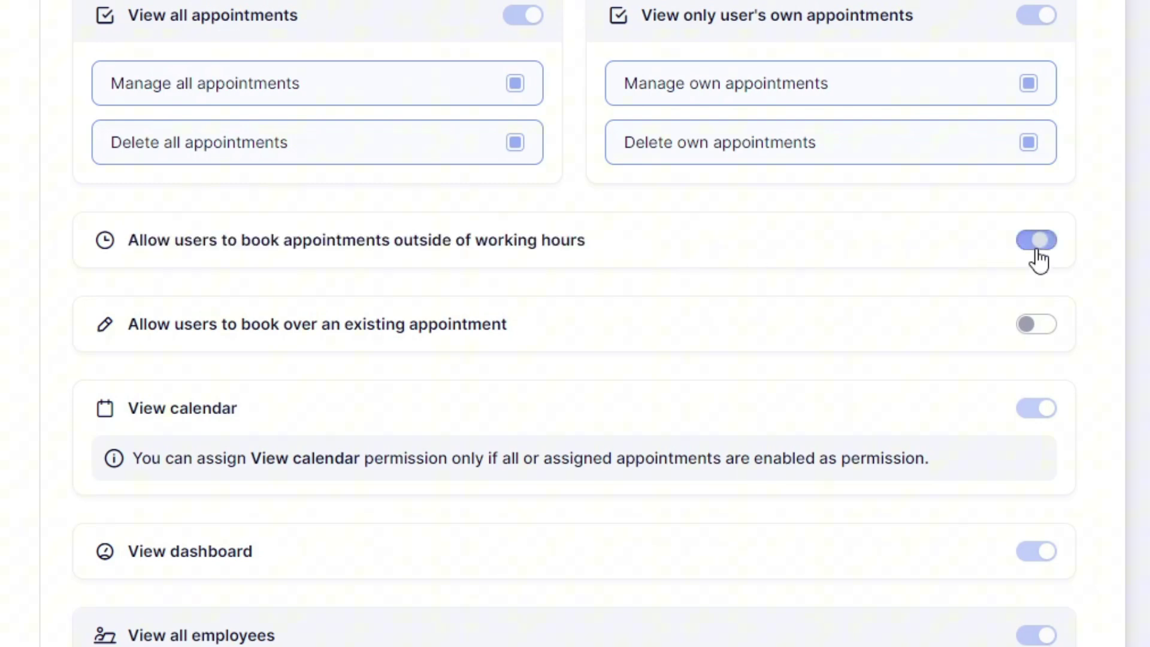
{"action": "left_click_drag", "start_coordinate": [128, 323], "coordinate": [459, 317]}
{"action": "left_click", "coordinate": [1054, 325]}
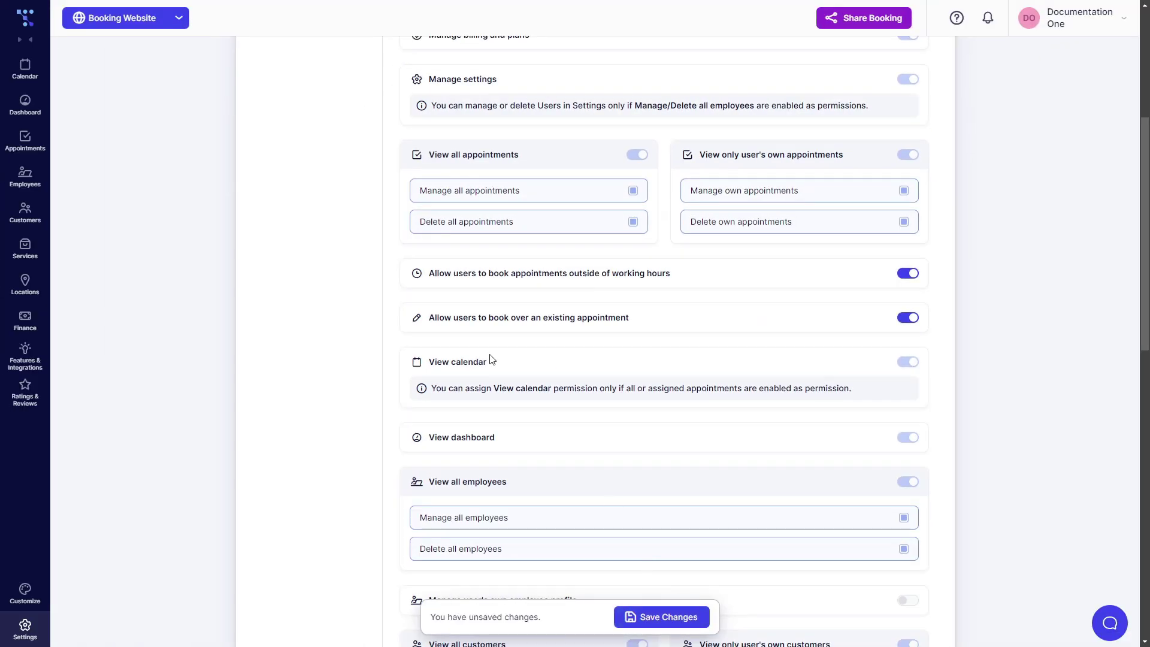
{"action": "left_click", "coordinate": [659, 616]}
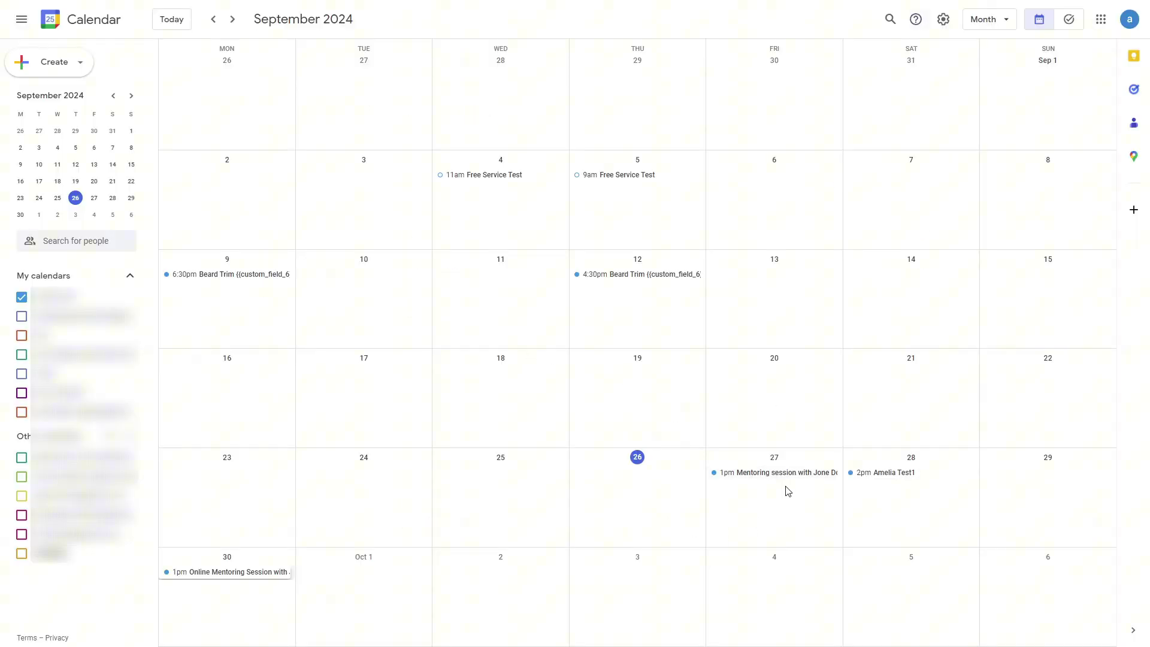
Create a timed Lunch event on Friday, September 27 from 2:00pm to 3:00pm
{"action": "double_click", "coordinate": [788, 491]}
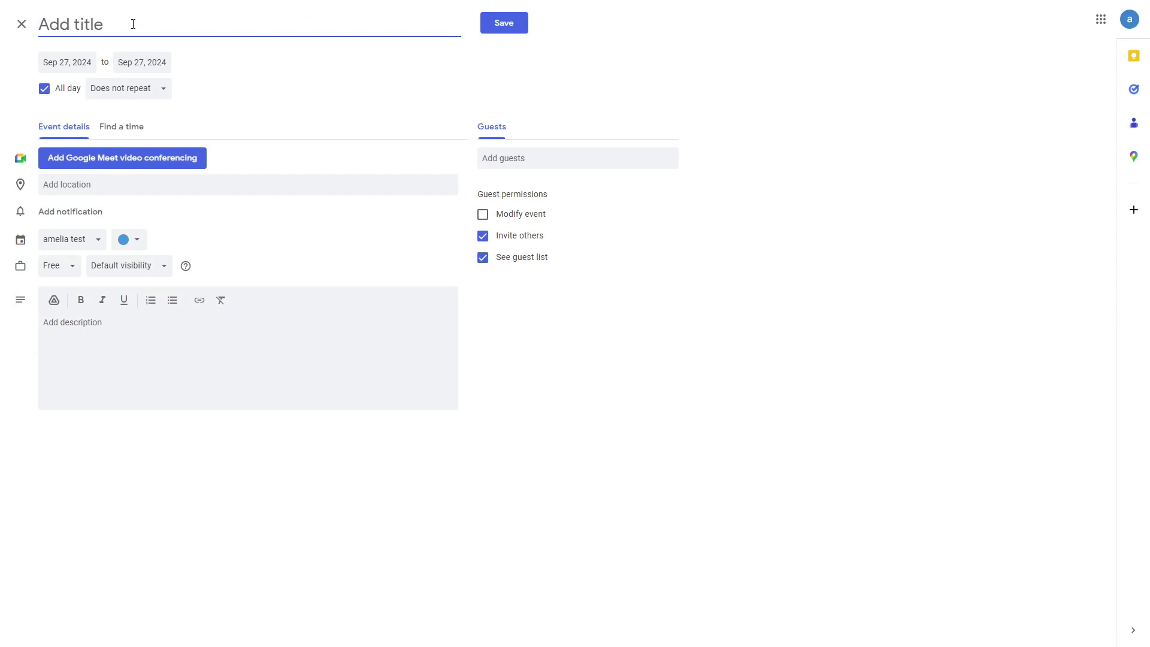
{"action": "type", "text": "Lunch"}
{"action": "left_click", "coordinate": [45, 89]}
{"action": "left_click", "coordinate": [130, 65]}
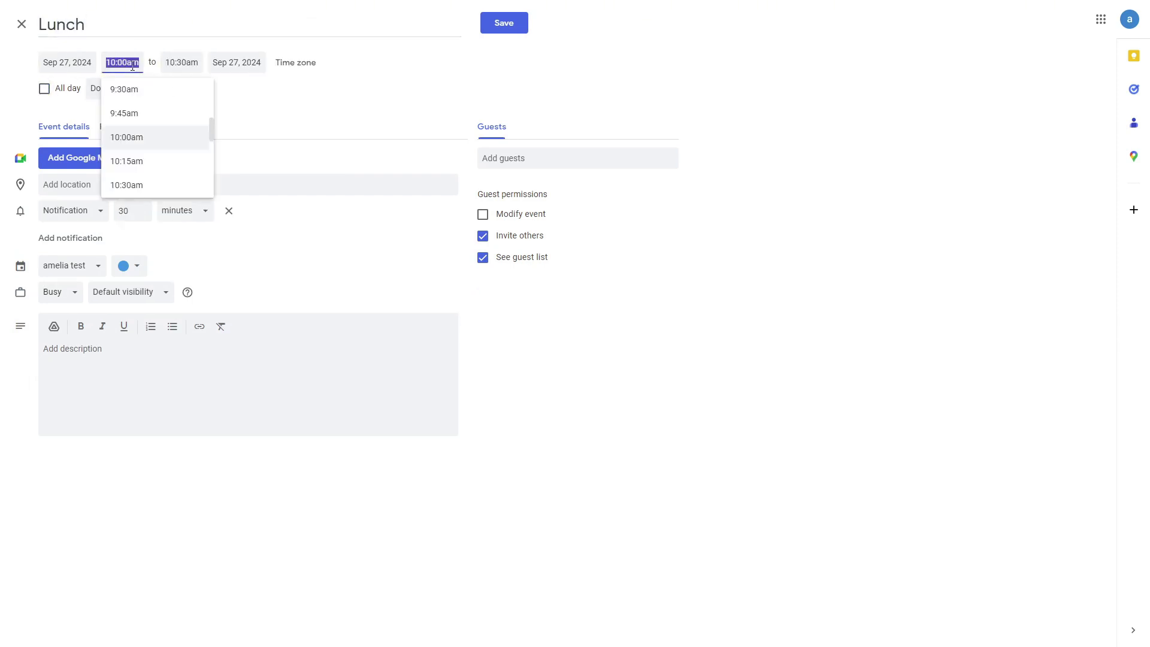
{"action": "scroll", "coordinate": [167, 131], "scroll_direction": "down", "scroll_amount": 7}
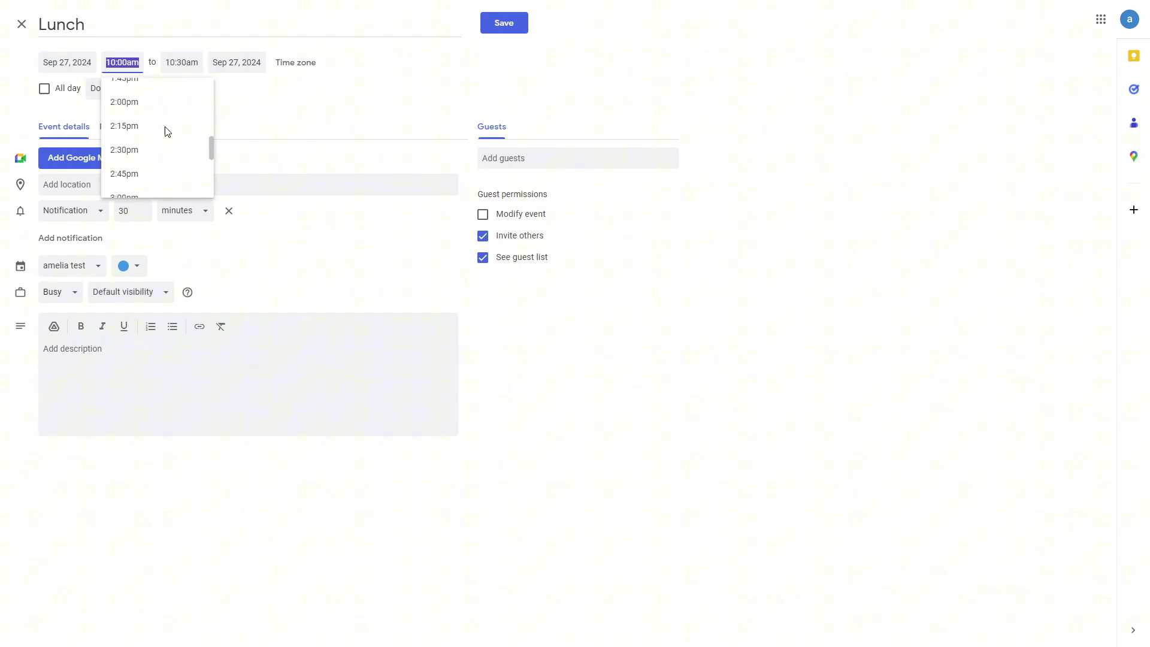
{"action": "left_click", "coordinate": [159, 105]}
{"action": "left_click", "coordinate": [177, 60]}
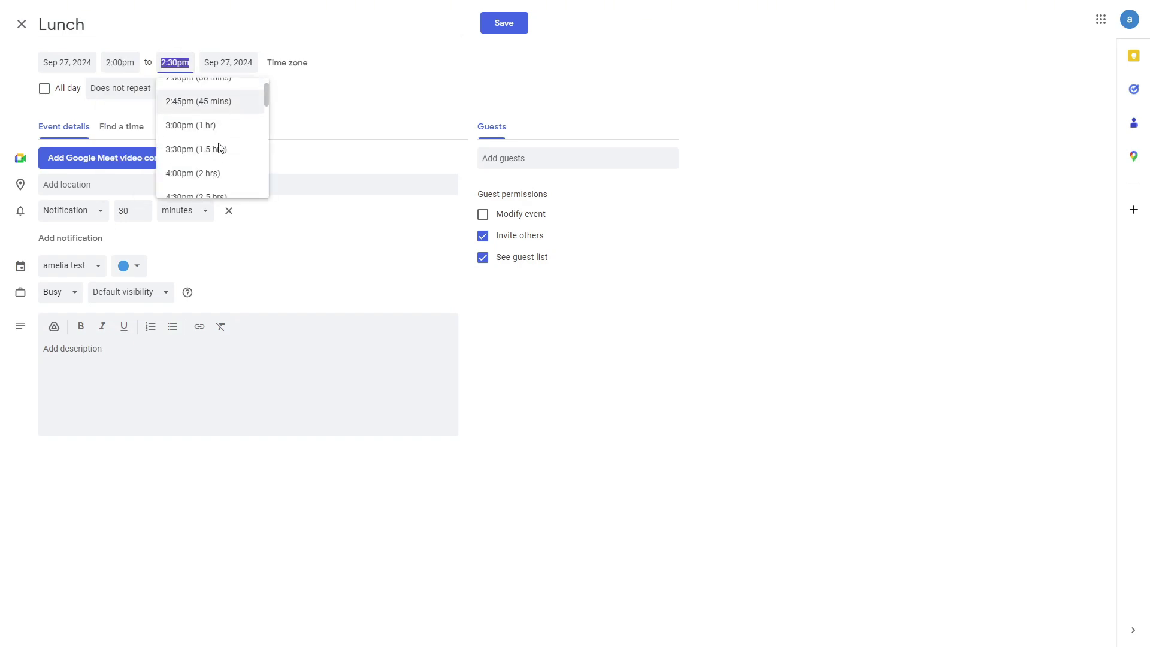
{"action": "left_click", "coordinate": [209, 125]}
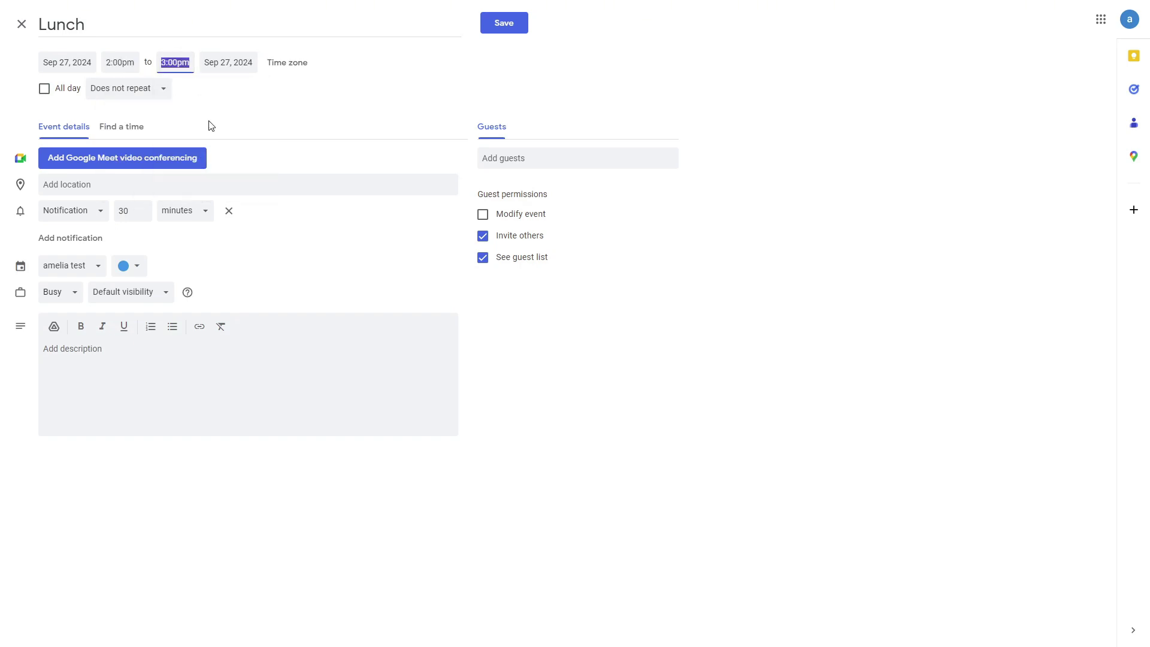
{"action": "left_click", "coordinate": [519, 30]}
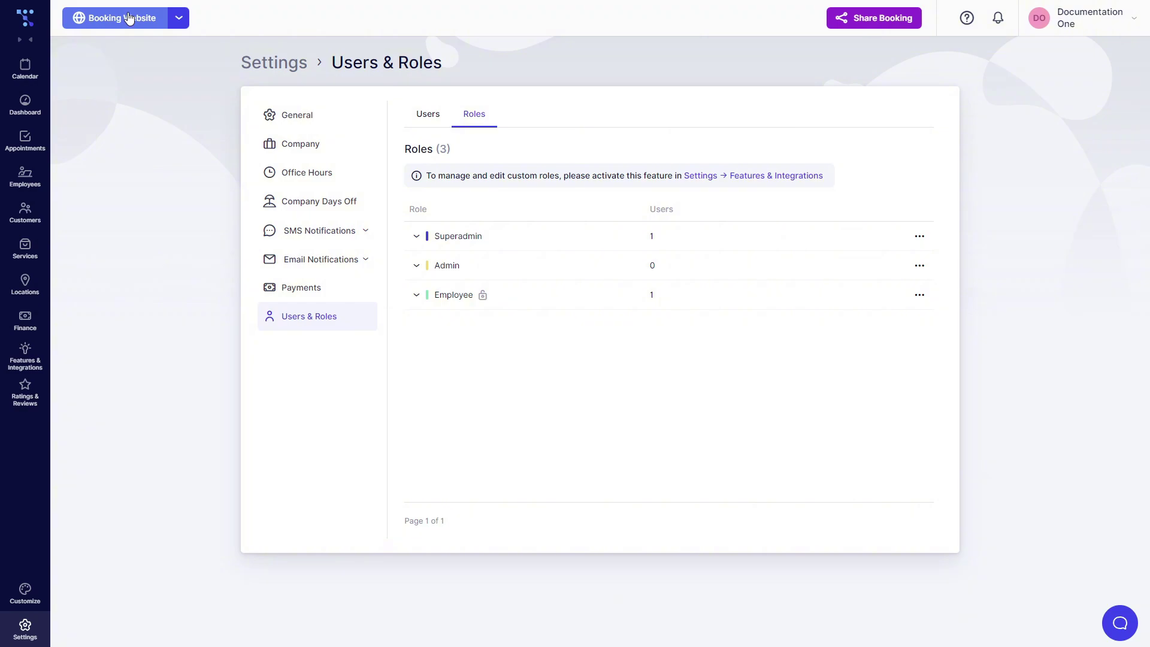
{"action": "left_click", "coordinate": [129, 18]}
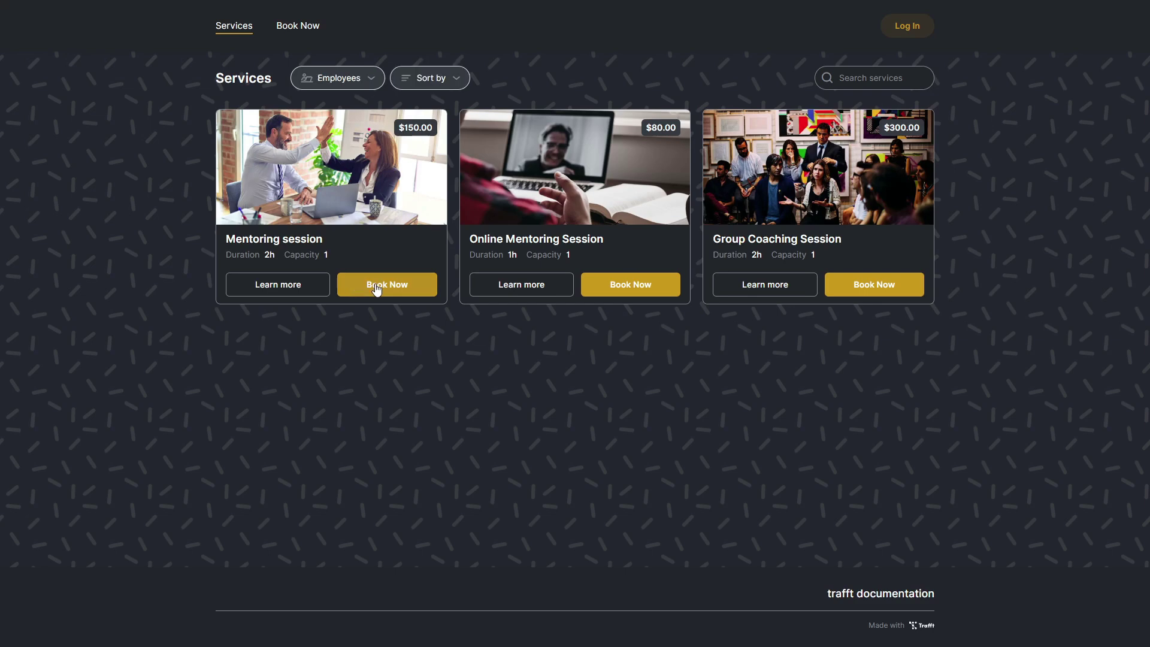
{"action": "left_click", "coordinate": [376, 286]}
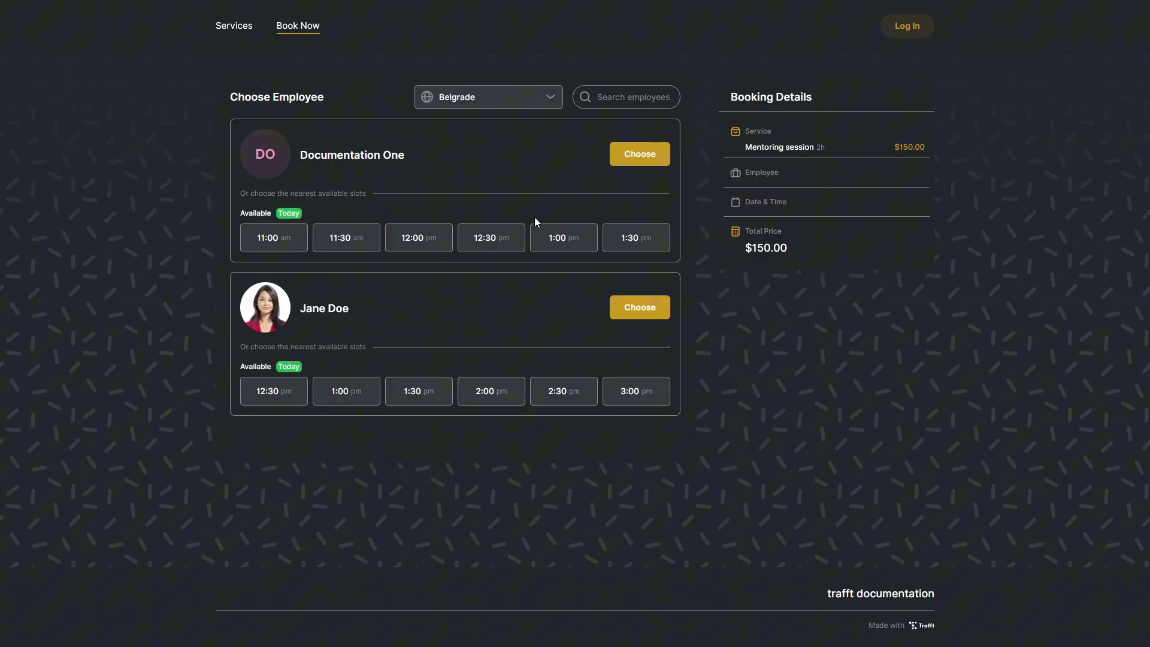
{"action": "left_click", "coordinate": [634, 157]}
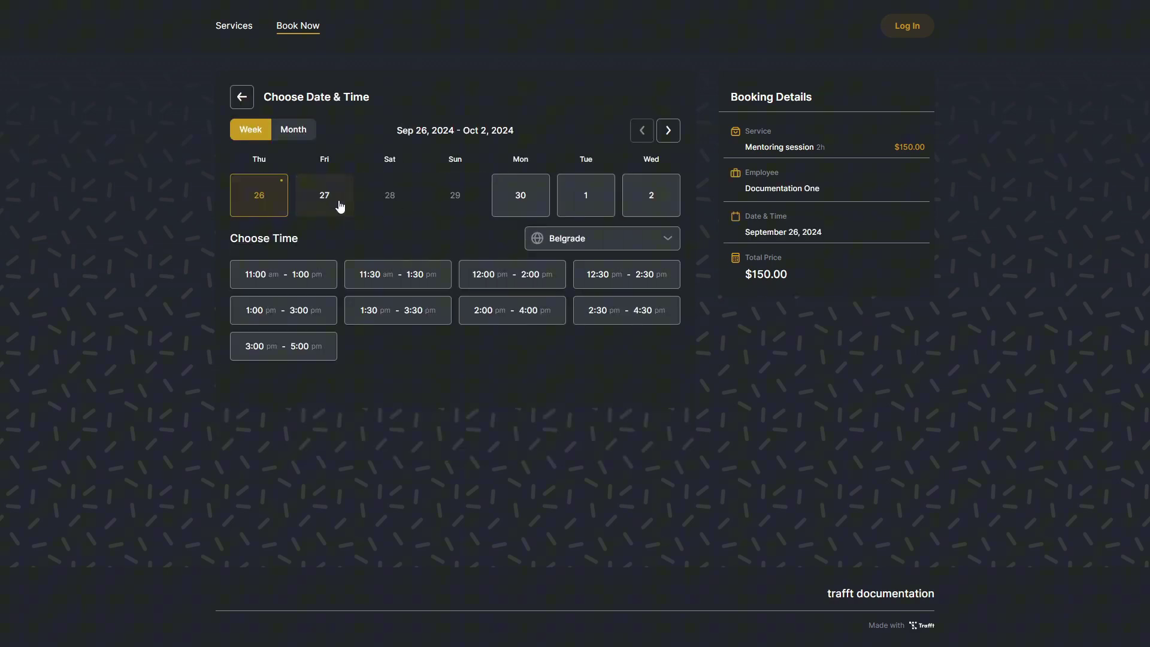
{"action": "left_click", "coordinate": [340, 206]}
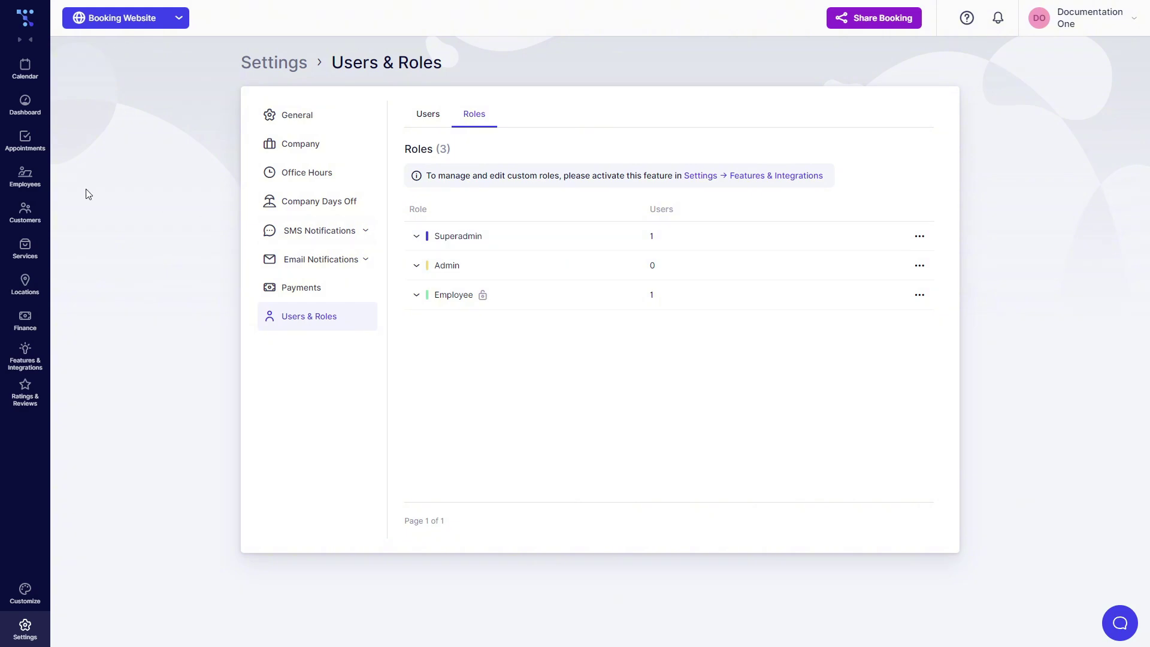
Start a new Mentoring session appointment with the first employee on September 27
{"action": "left_click", "coordinate": [33, 150]}
{"action": "left_click", "coordinate": [875, 69]}
{"action": "left_click", "coordinate": [500, 121]}
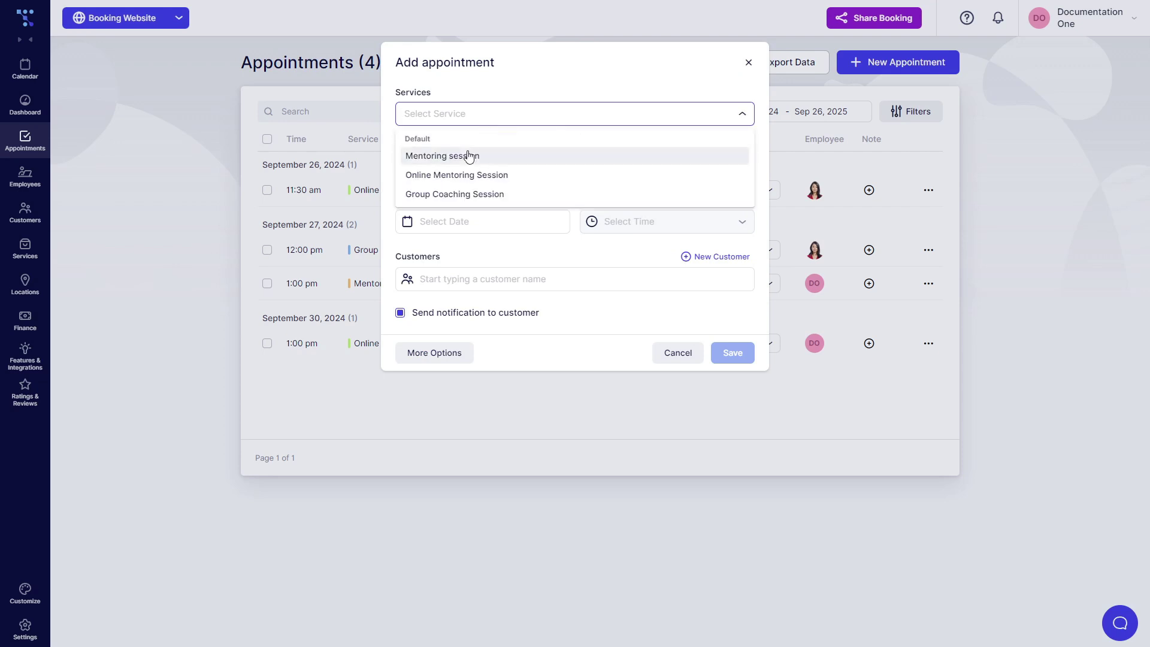
{"action": "left_click", "coordinate": [467, 155]}
{"action": "left_click", "coordinate": [493, 183]}
{"action": "left_click", "coordinate": [489, 210]}
{"action": "left_click", "coordinate": [503, 240]}
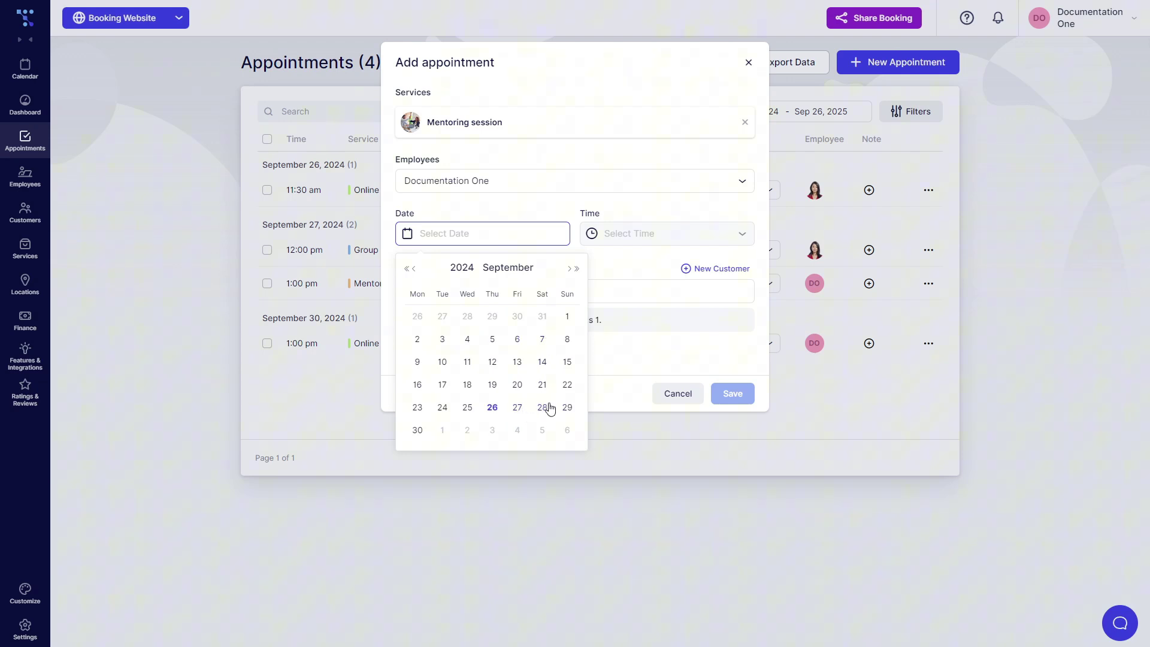
{"action": "left_click", "coordinate": [519, 410]}
Pick the busy 2:00 pm slot, add the sample customer, save, and confirm the overbooking
{"action": "left_click", "coordinate": [656, 239]}
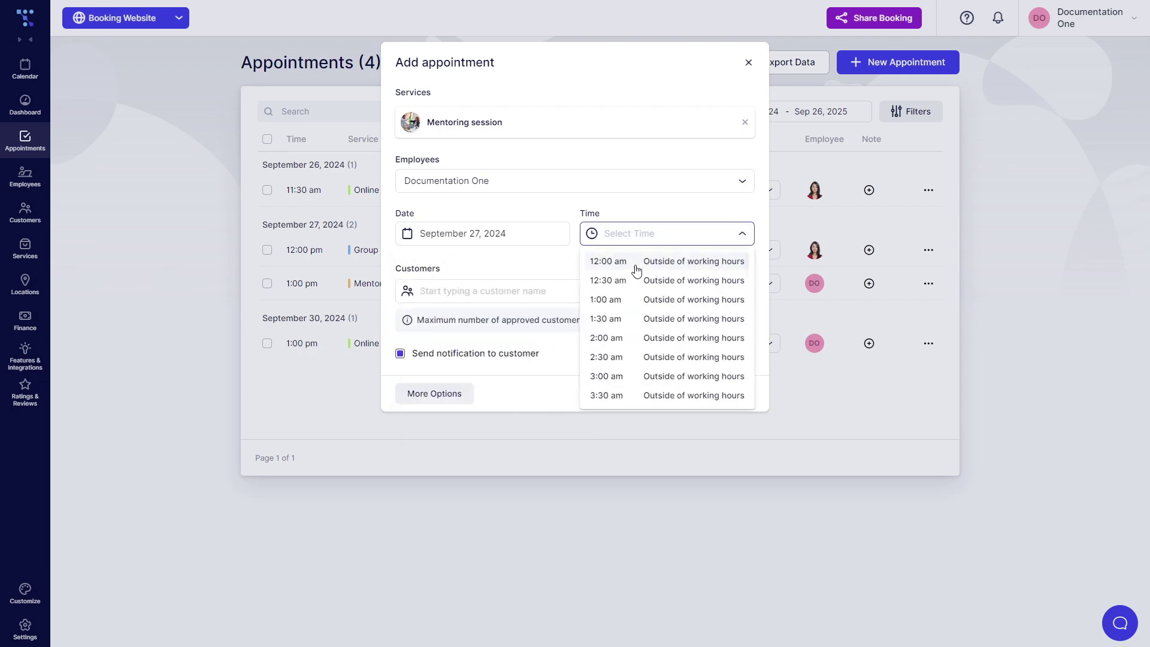
{"action": "scroll", "coordinate": [638, 272], "scroll_direction": "down", "scroll_amount": 8}
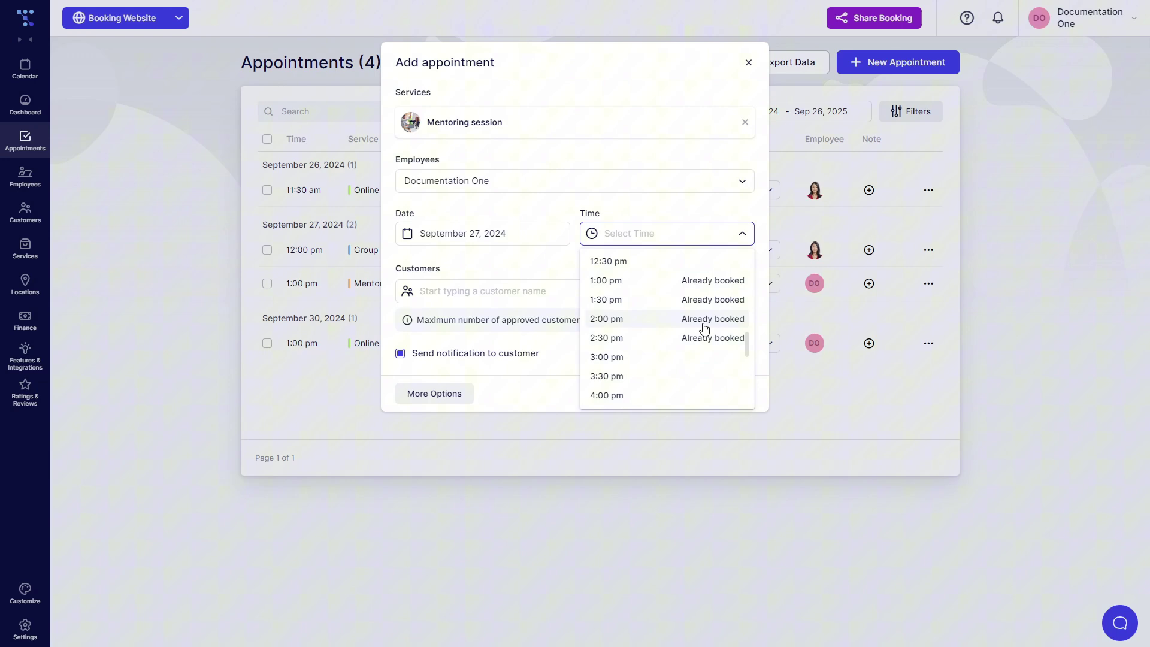
{"action": "left_click", "coordinate": [704, 350]}
{"action": "left_click", "coordinate": [555, 293]}
{"action": "left_click", "coordinate": [503, 318]}
{"action": "left_click", "coordinate": [637, 389]}
{"action": "left_click", "coordinate": [748, 395]}
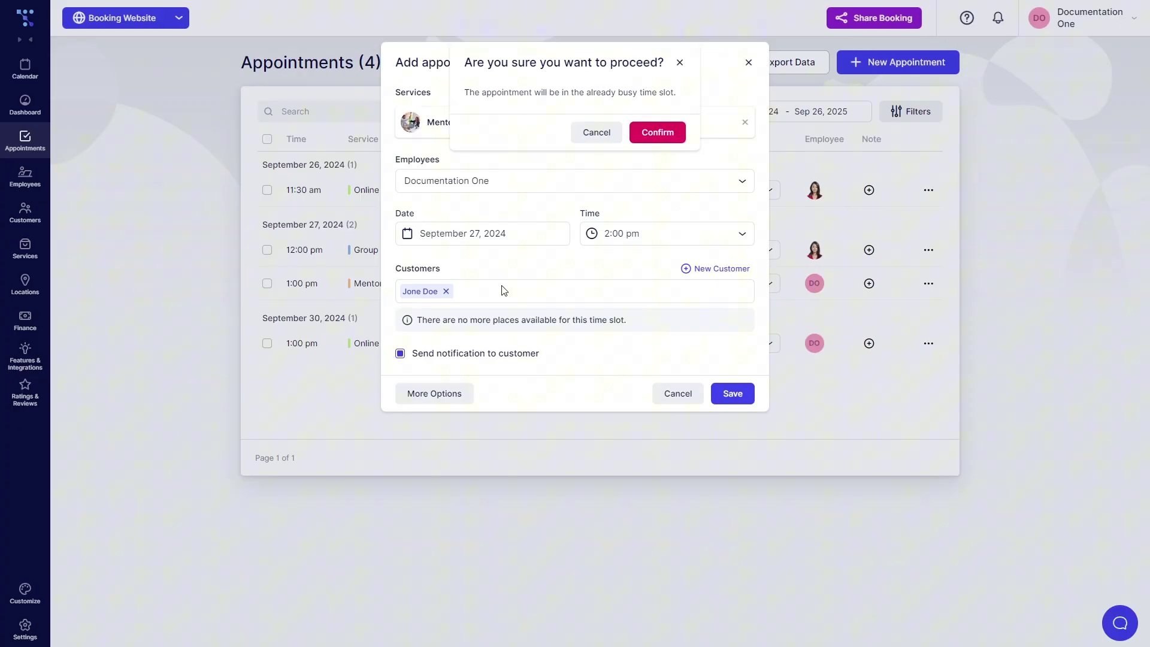
{"action": "left_click", "coordinate": [656, 141]}
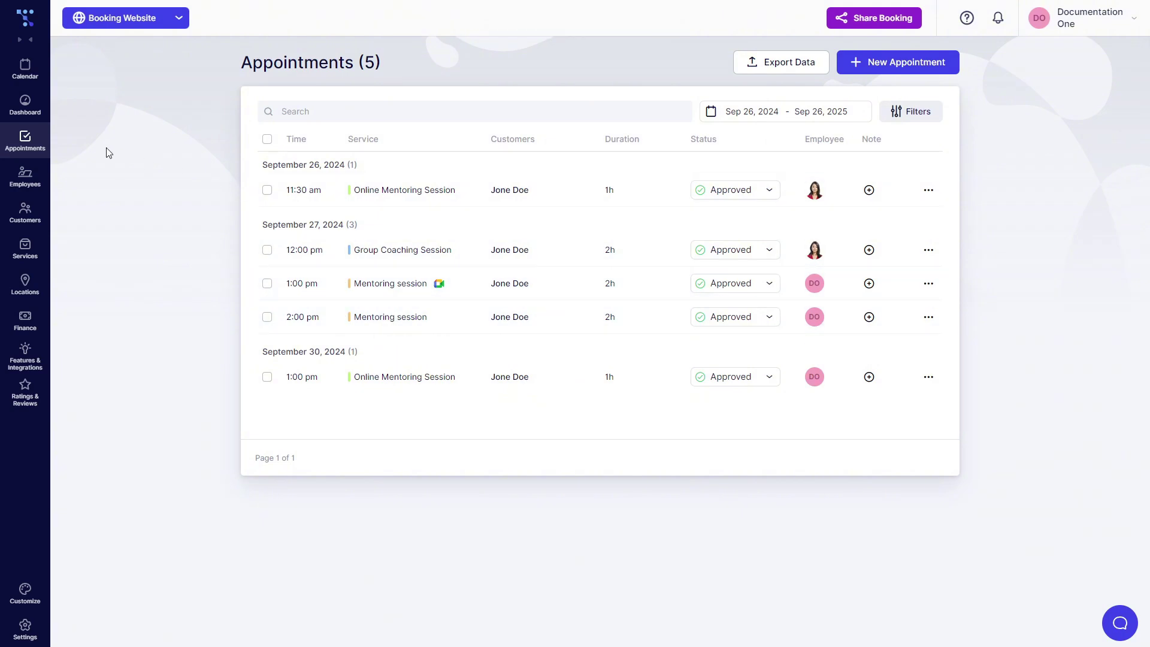
Show Google Calendar events in Trafft's Calendar and view Friday, September 27 in Day view
{"action": "left_click", "coordinate": [25, 71]}
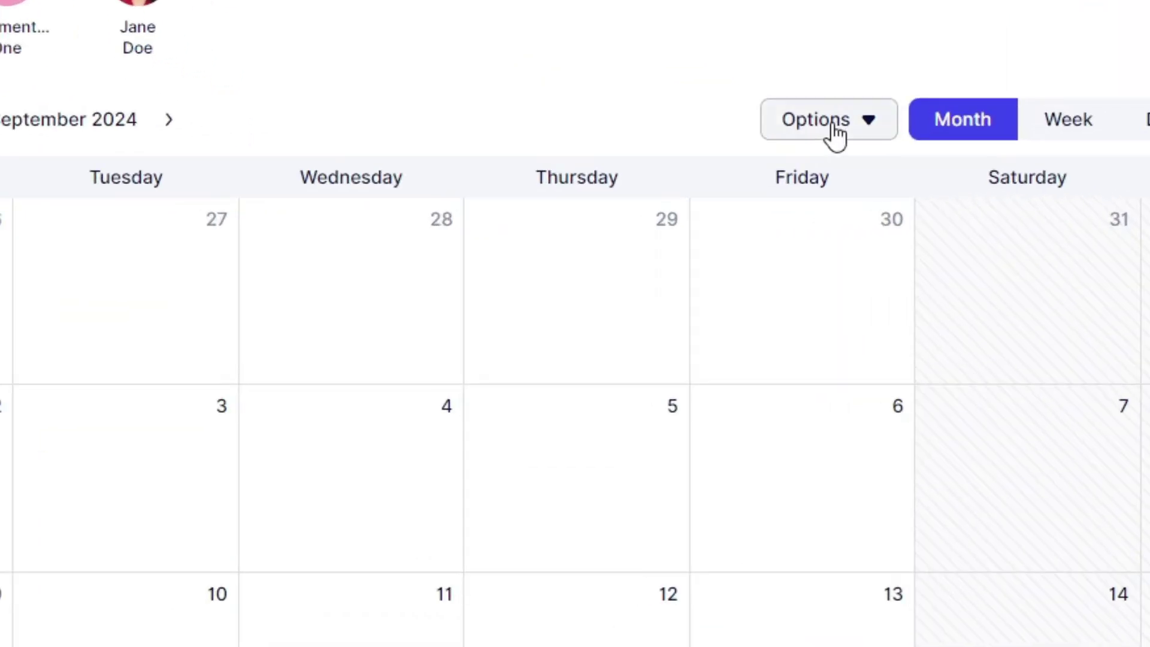
{"action": "left_click", "coordinate": [832, 120]}
{"action": "left_click", "coordinate": [739, 258]}
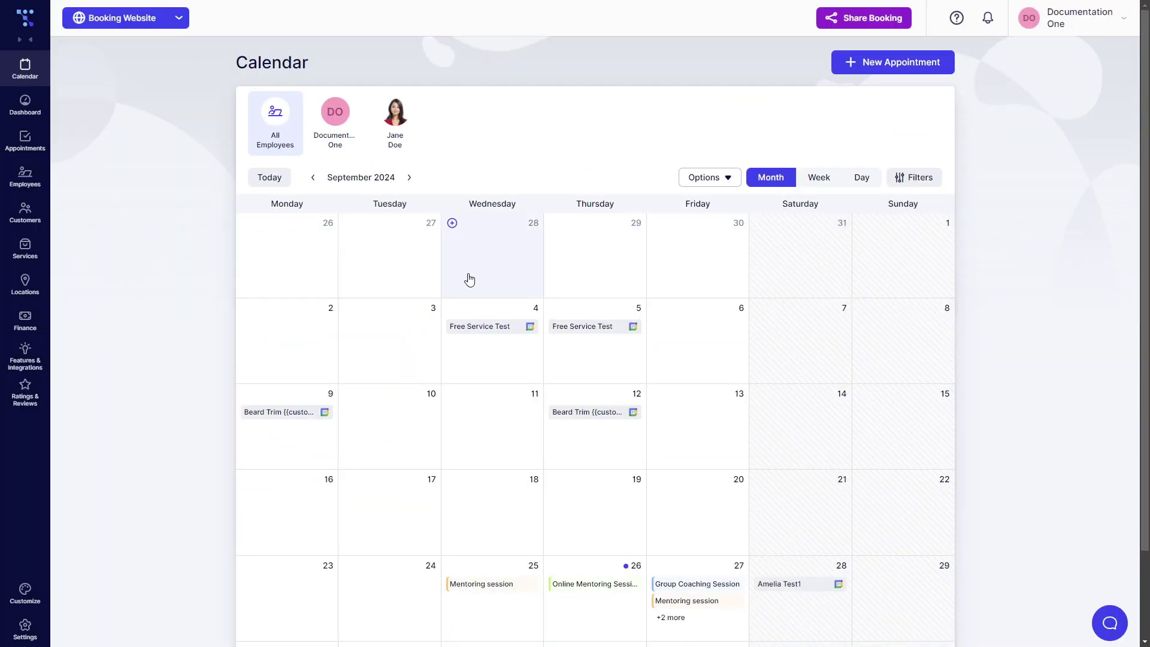
{"action": "scroll", "coordinate": [587, 127], "scroll_direction": "down", "scroll_amount": 2}
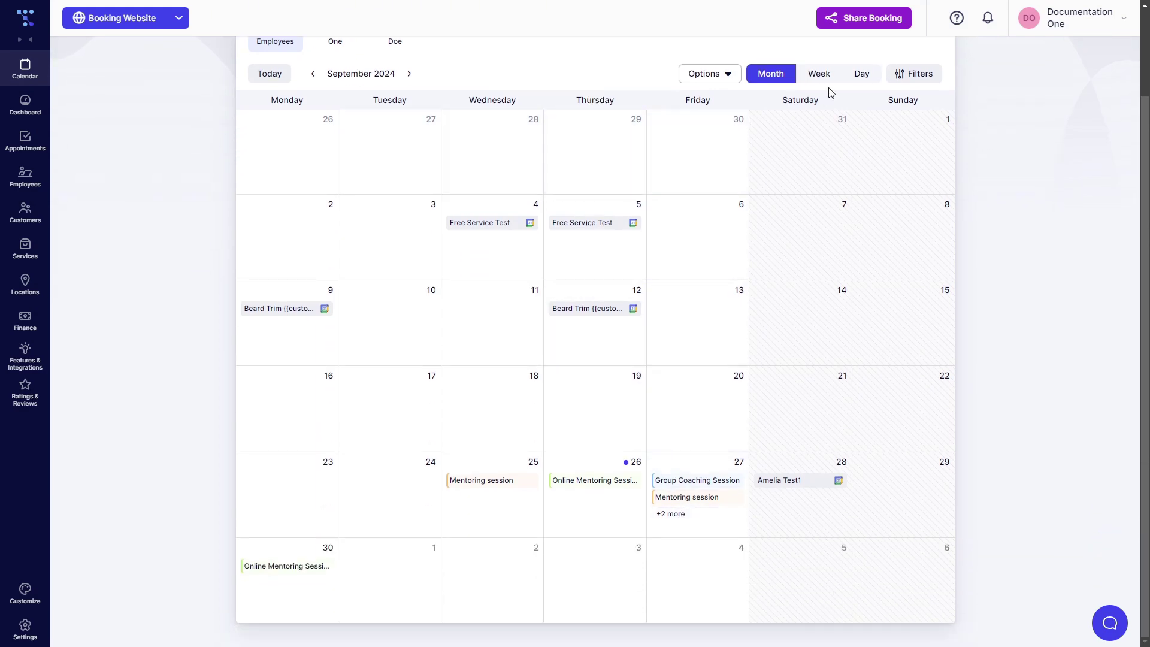
{"action": "left_click", "coordinate": [866, 75]}
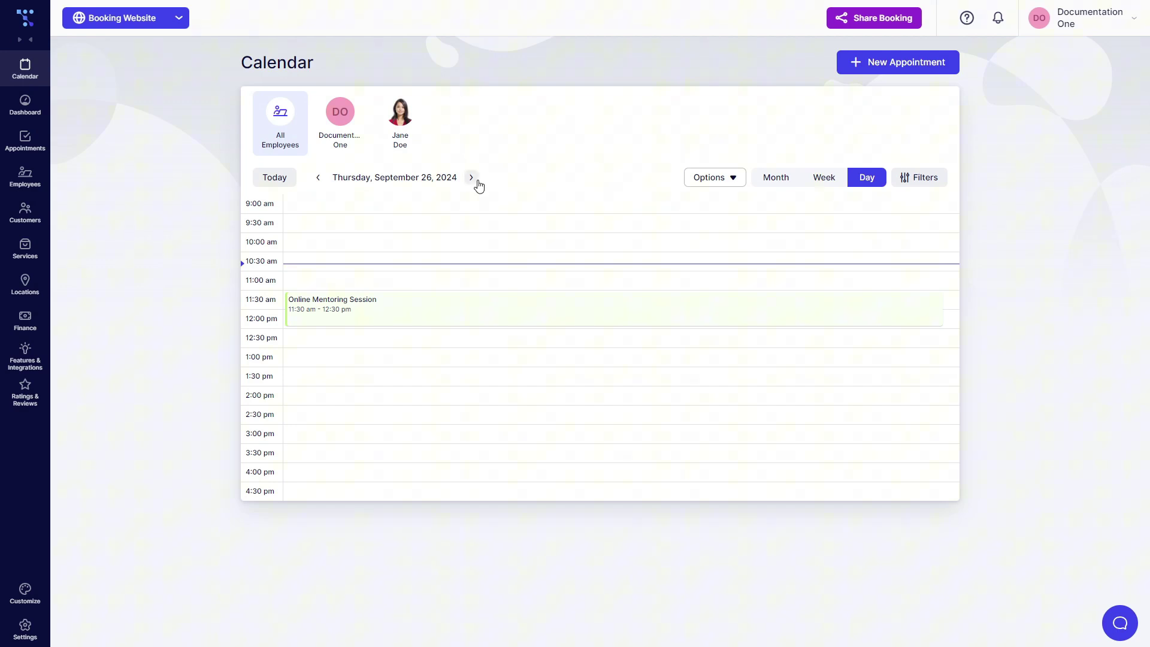
{"action": "left_click", "coordinate": [472, 178]}
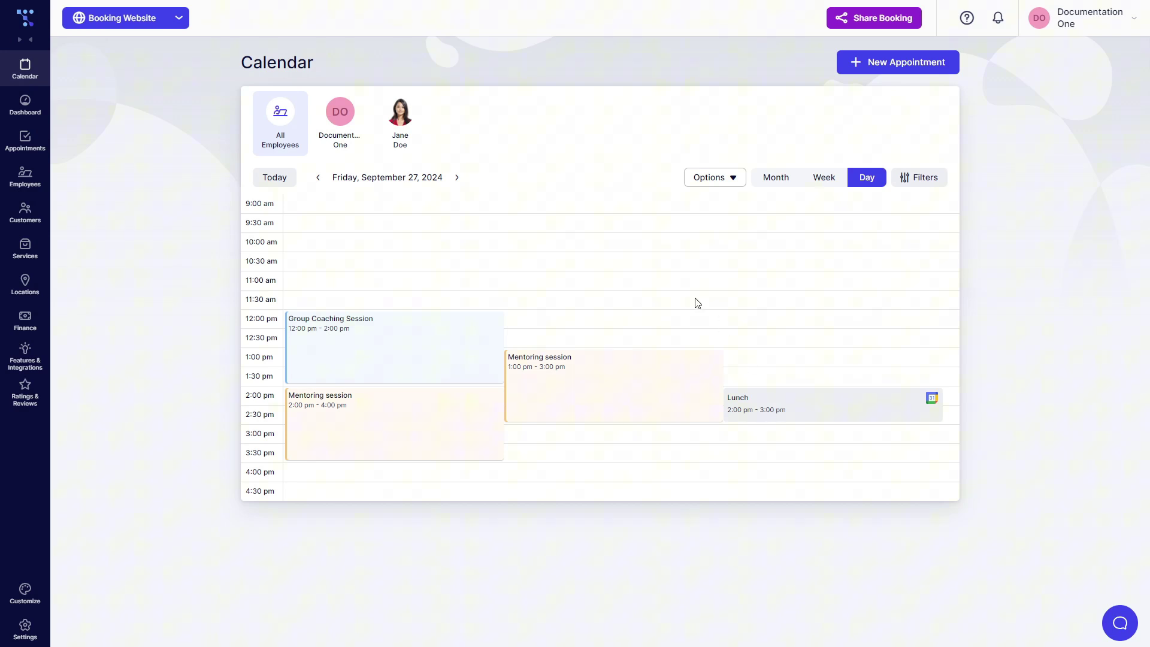
Set the first employee's location to Online meeting (Google Meet) and save the profile
{"action": "left_click", "coordinate": [13, 178]}
{"action": "left_click", "coordinate": [393, 175]}
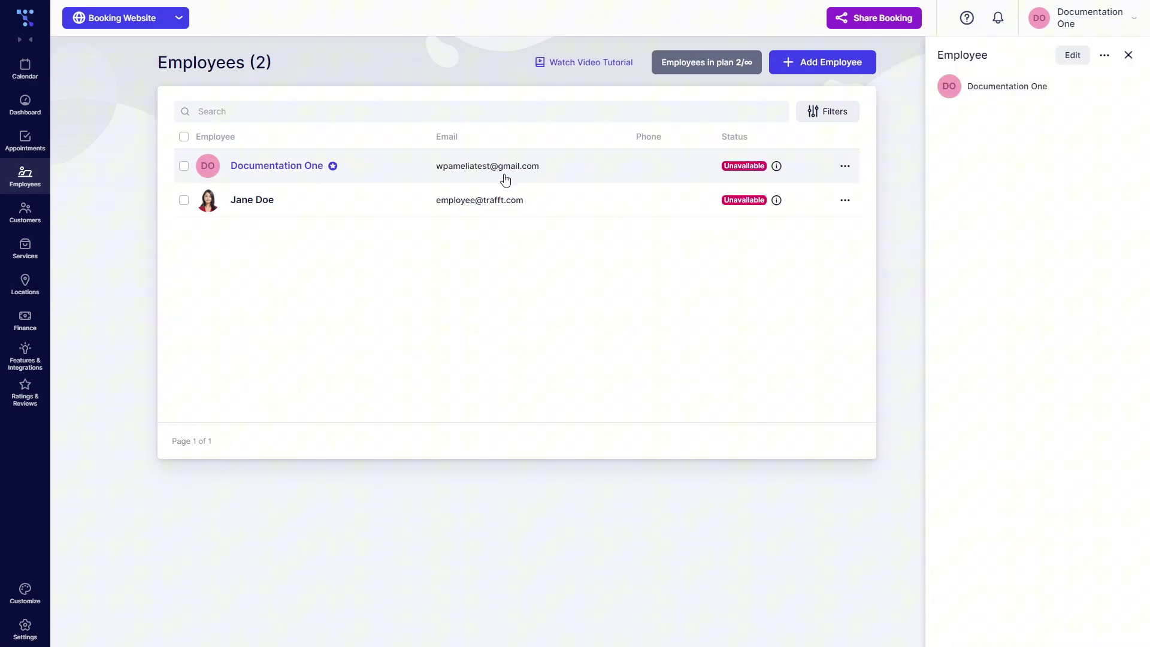
{"action": "left_click", "coordinate": [1060, 60]}
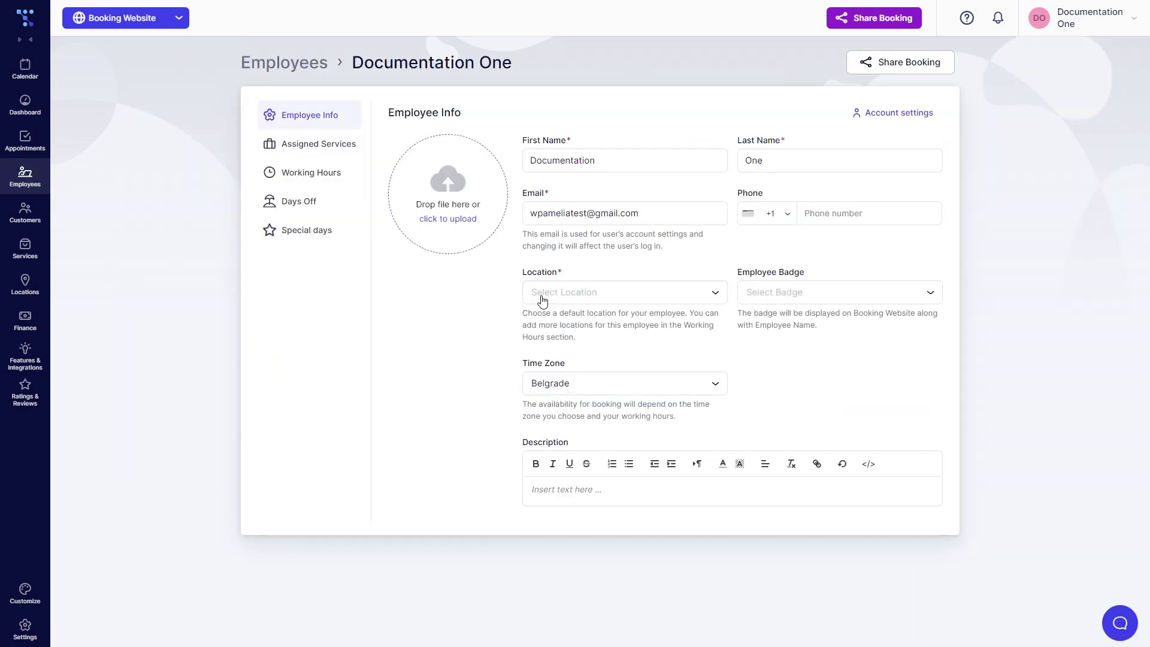
{"action": "left_click", "coordinate": [547, 301]}
{"action": "left_click", "coordinate": [588, 319]}
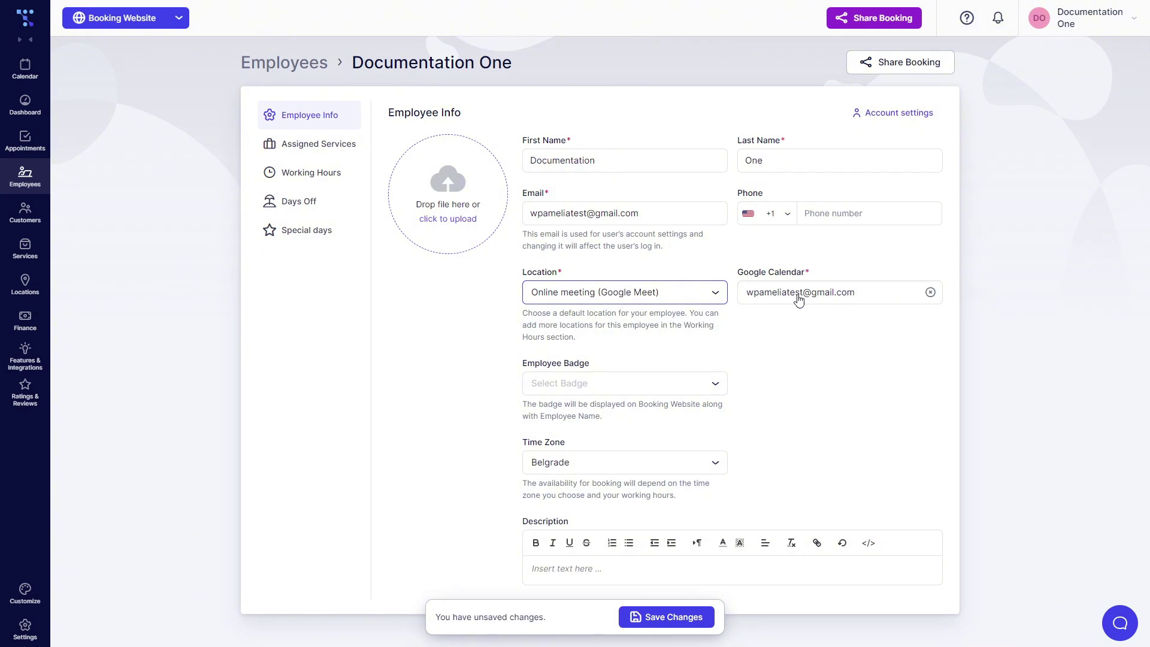
{"action": "left_click", "coordinate": [664, 615]}
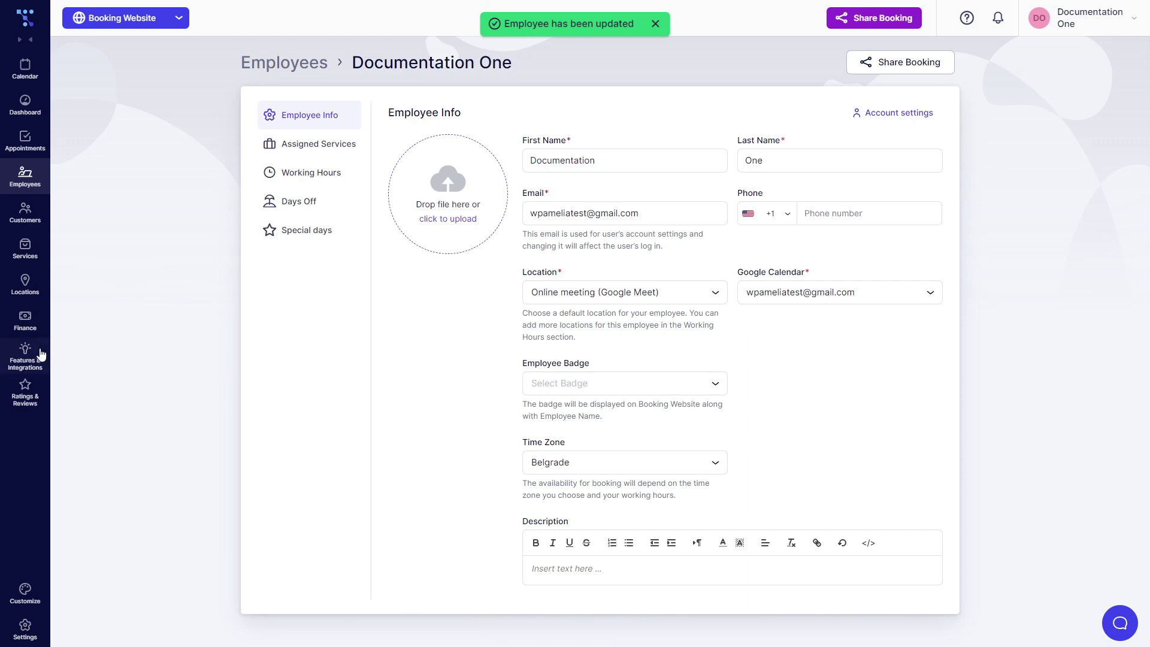
Return to the Appointments list to review all five bookings, including the 2:00 pm Mentoring session
{"action": "left_click", "coordinate": [26, 140]}
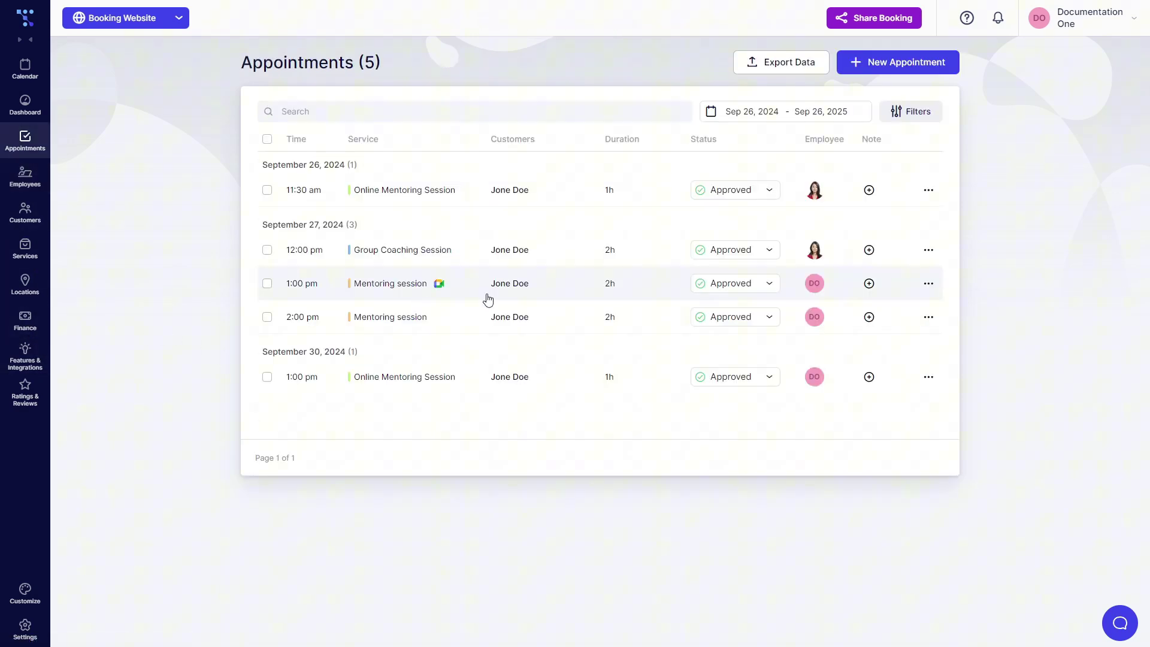